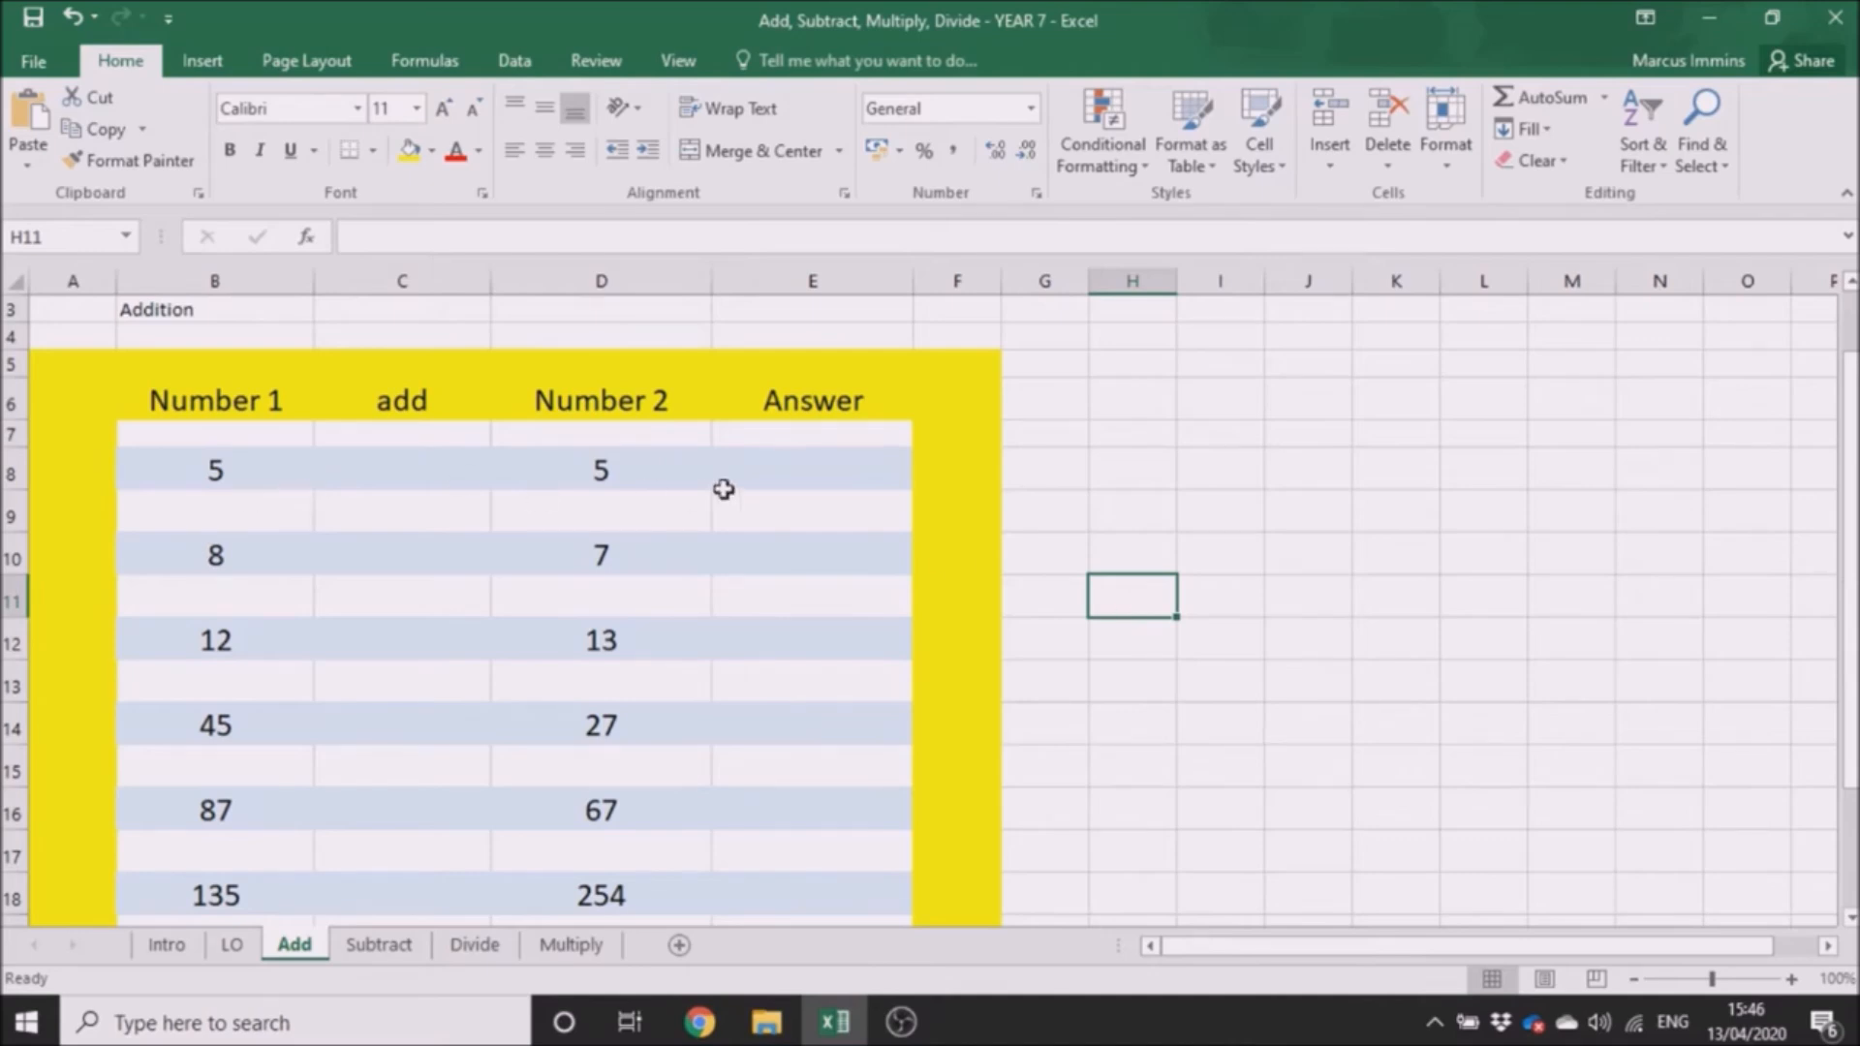
pyautogui.click(416, 465)
pyautogui.write('add')
pyautogui.press('BackSpace')
pyautogui.press('BackSpace')
pyautogui.press('BackSpace')
pyautogui.press('Tab')
pyautogui.click(1127, 490)
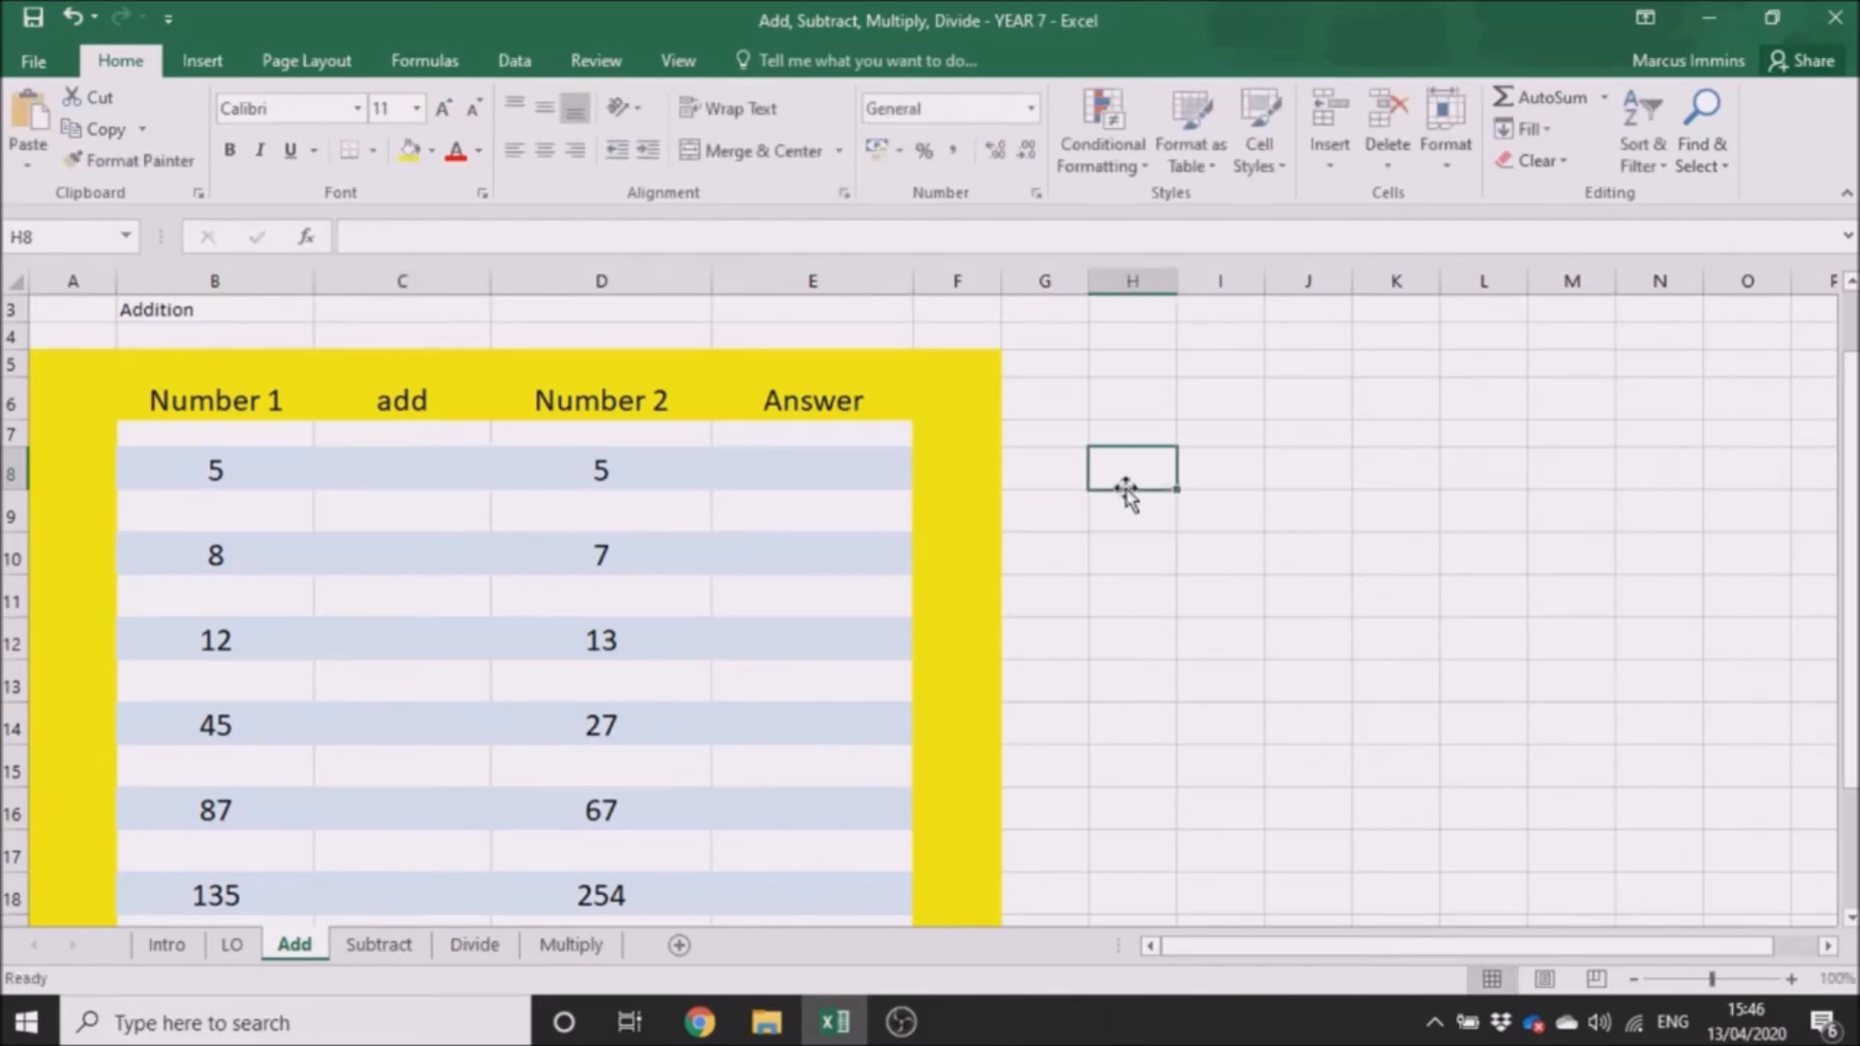
# Change the first addition row's Number 1 in B8 to 5000 and its Number 2 in D8 to 34565.
pyautogui.doubleClick(223, 469)
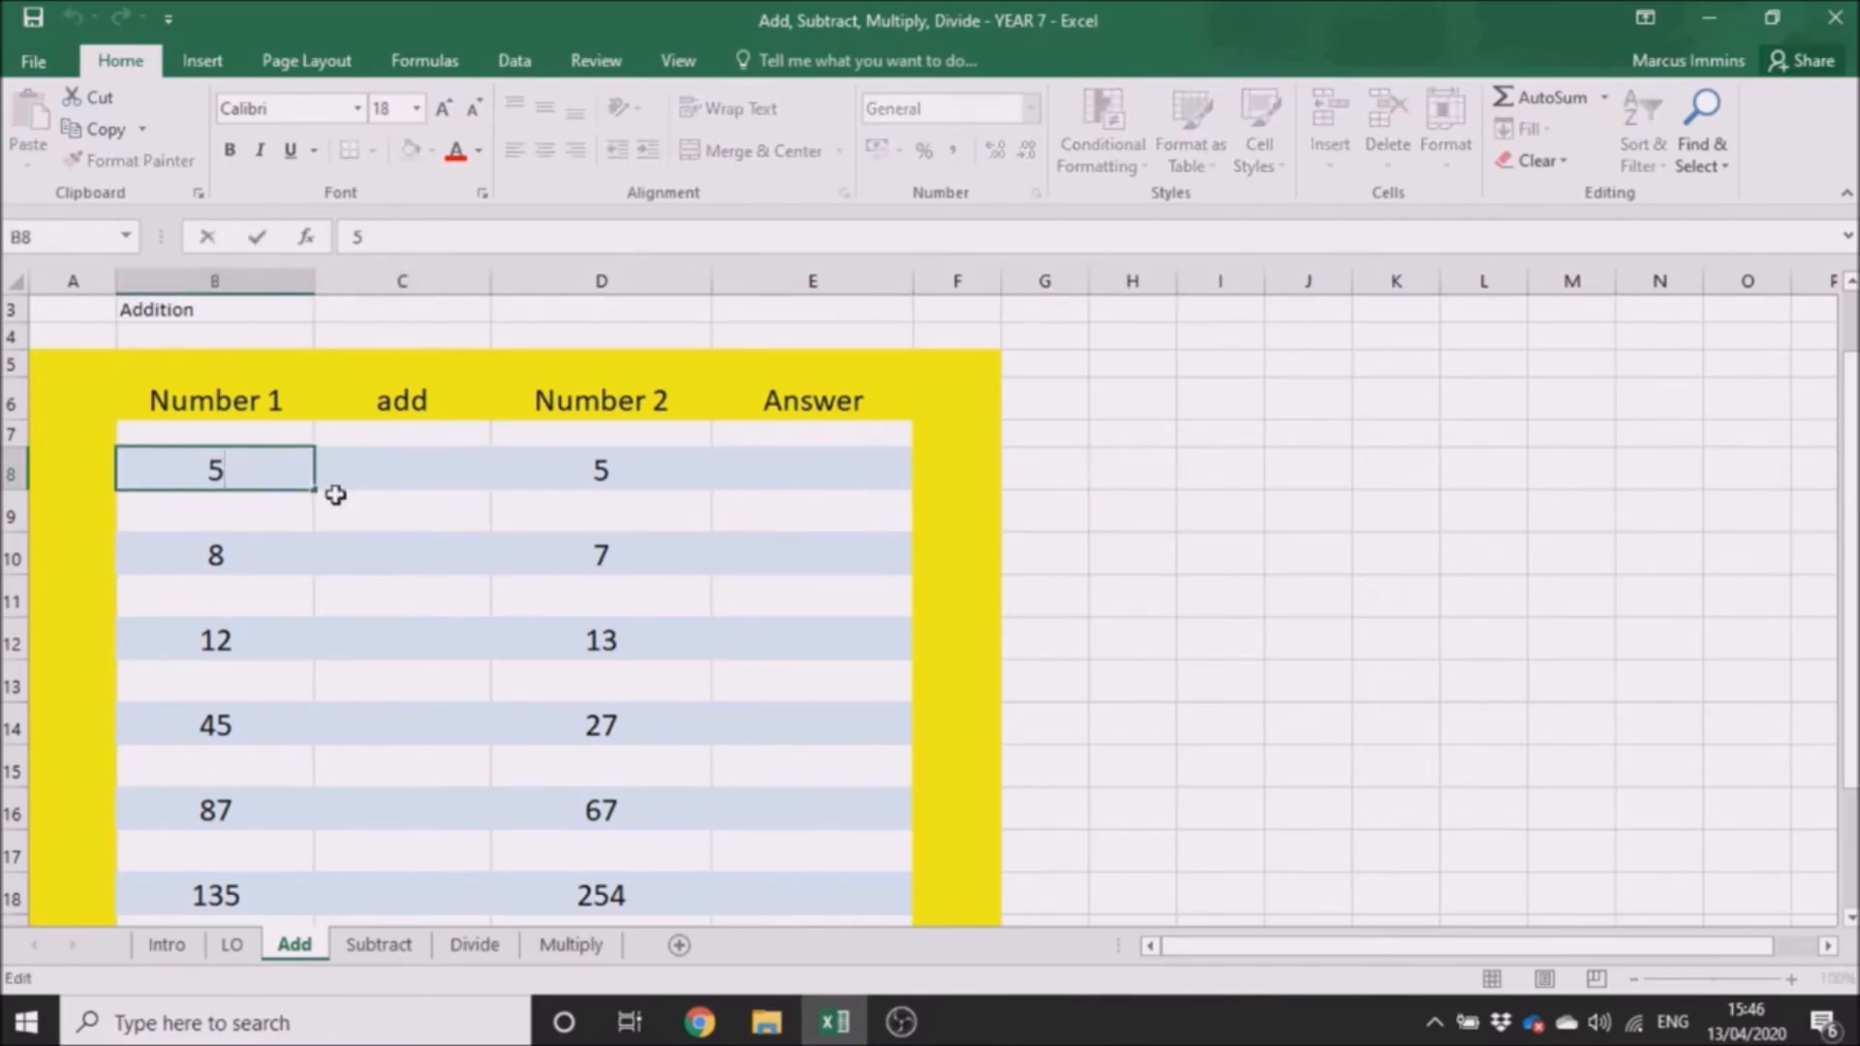
pyautogui.write('000')
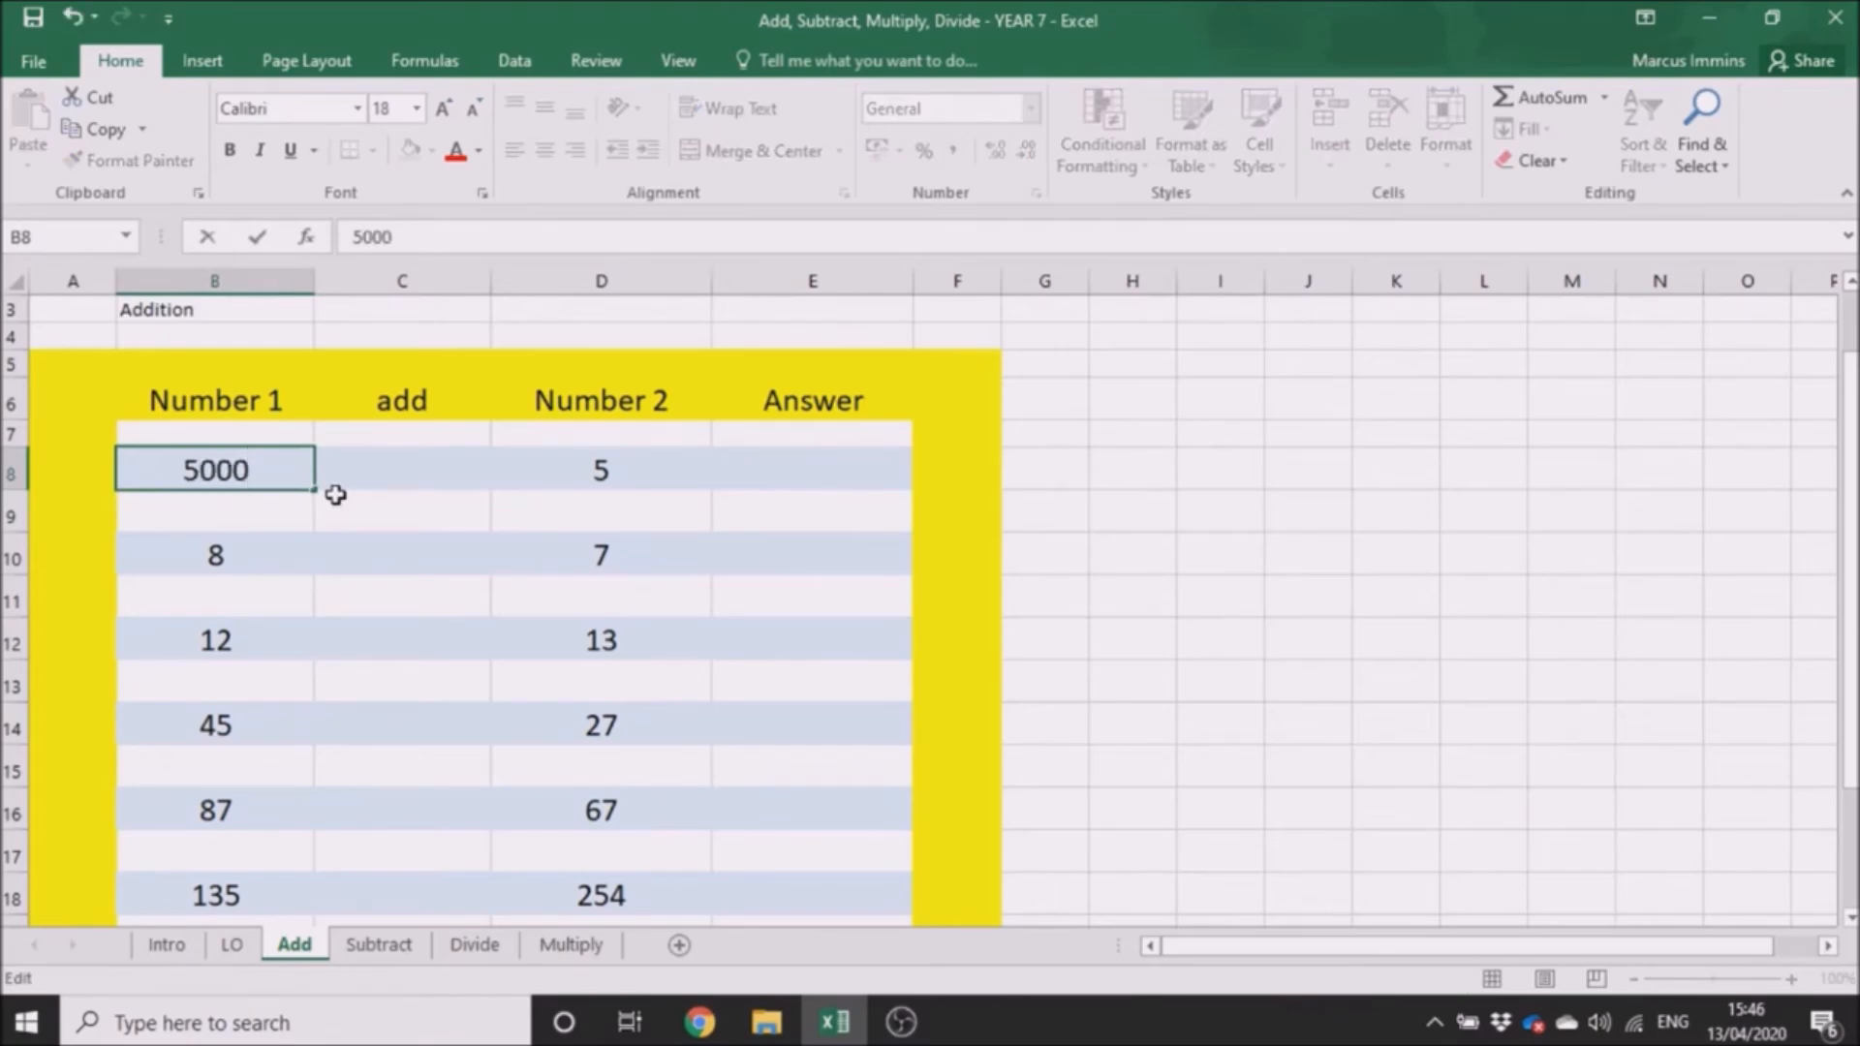
pyautogui.click(637, 464)
pyautogui.write('3')
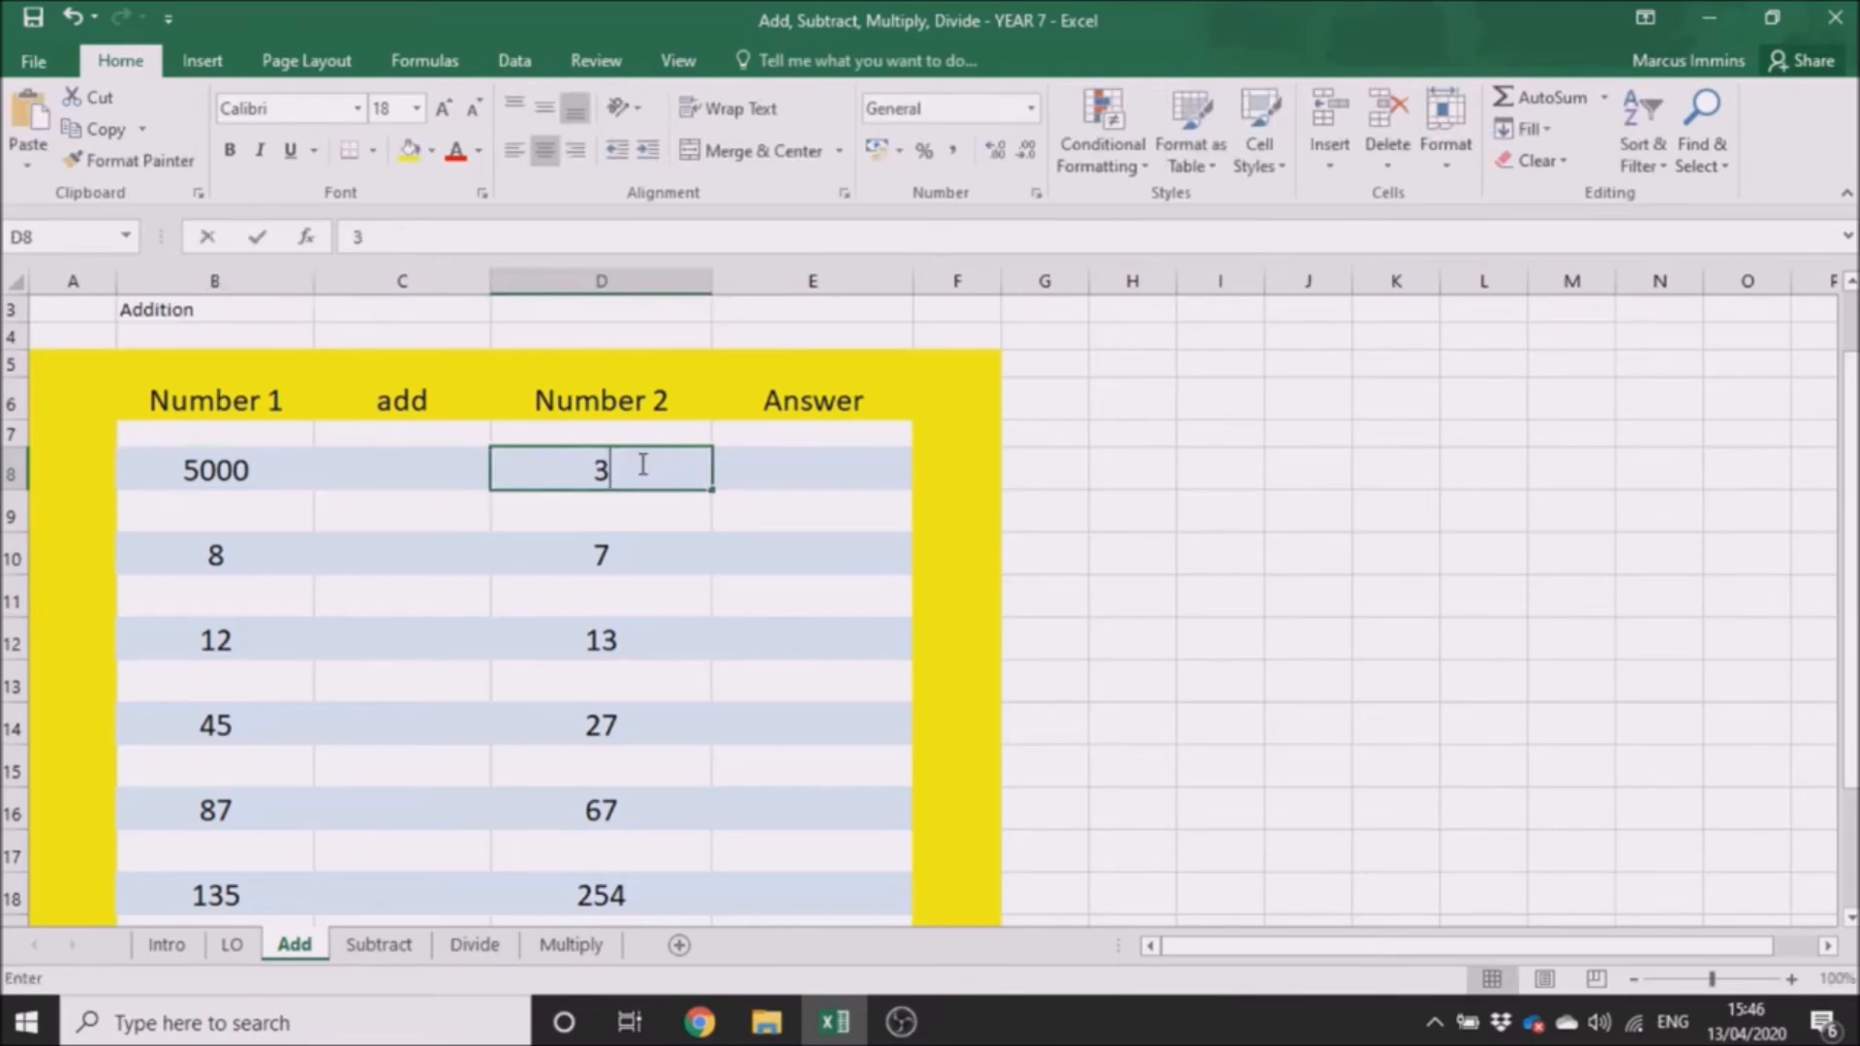
pyautogui.write('4565')
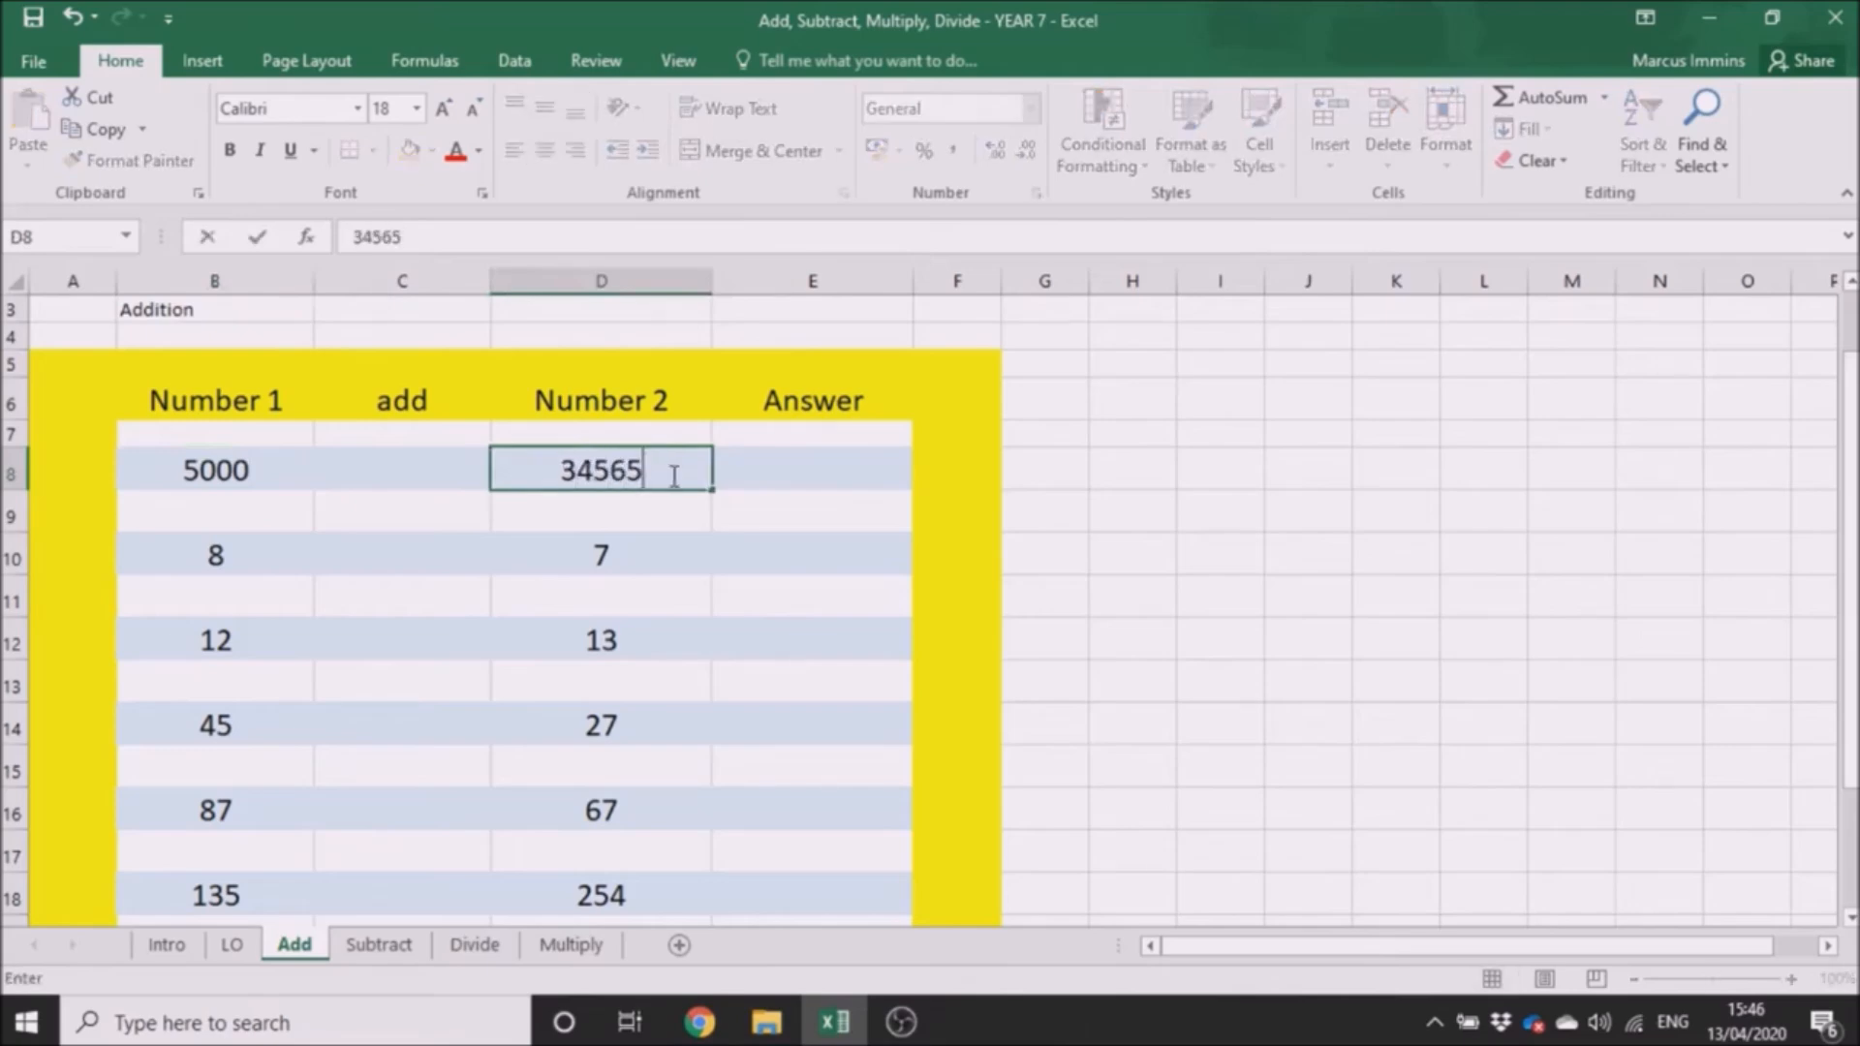
pyautogui.click(1129, 627)
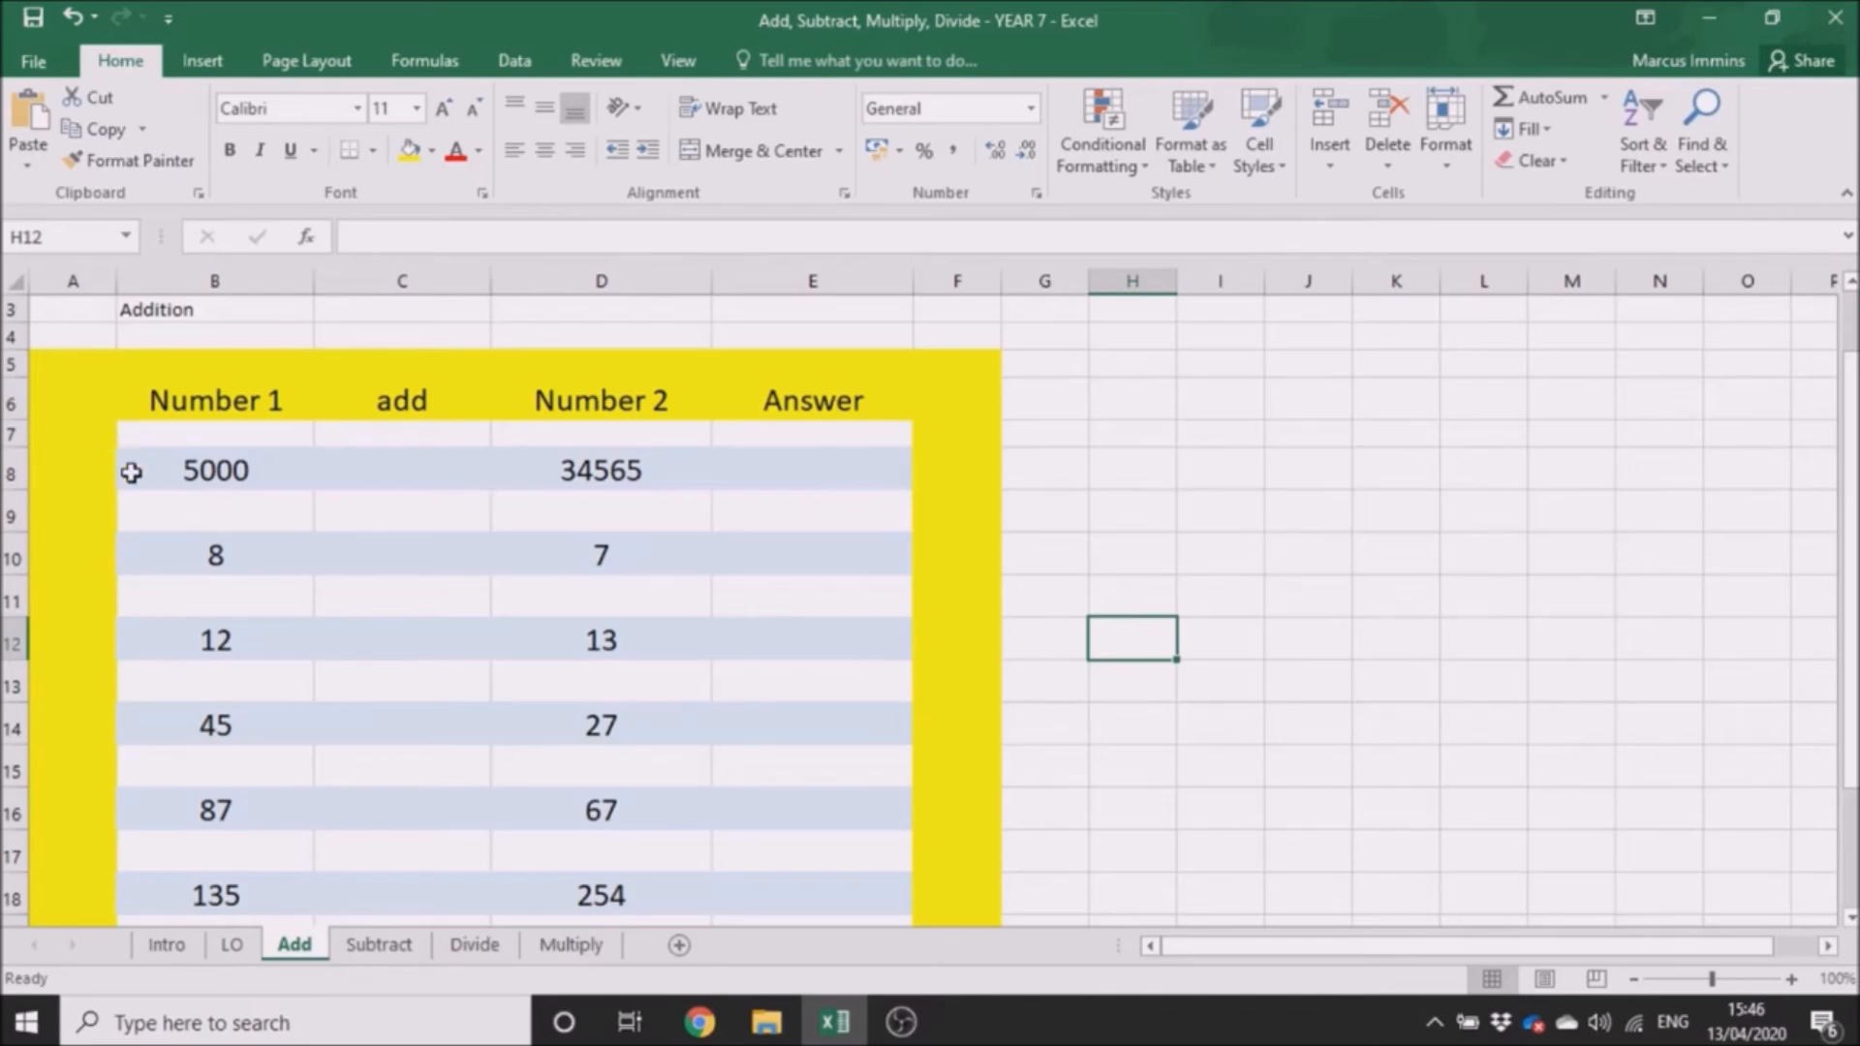
# Undo the last two number changes in the first addition row.
pyautogui.click(72, 17)
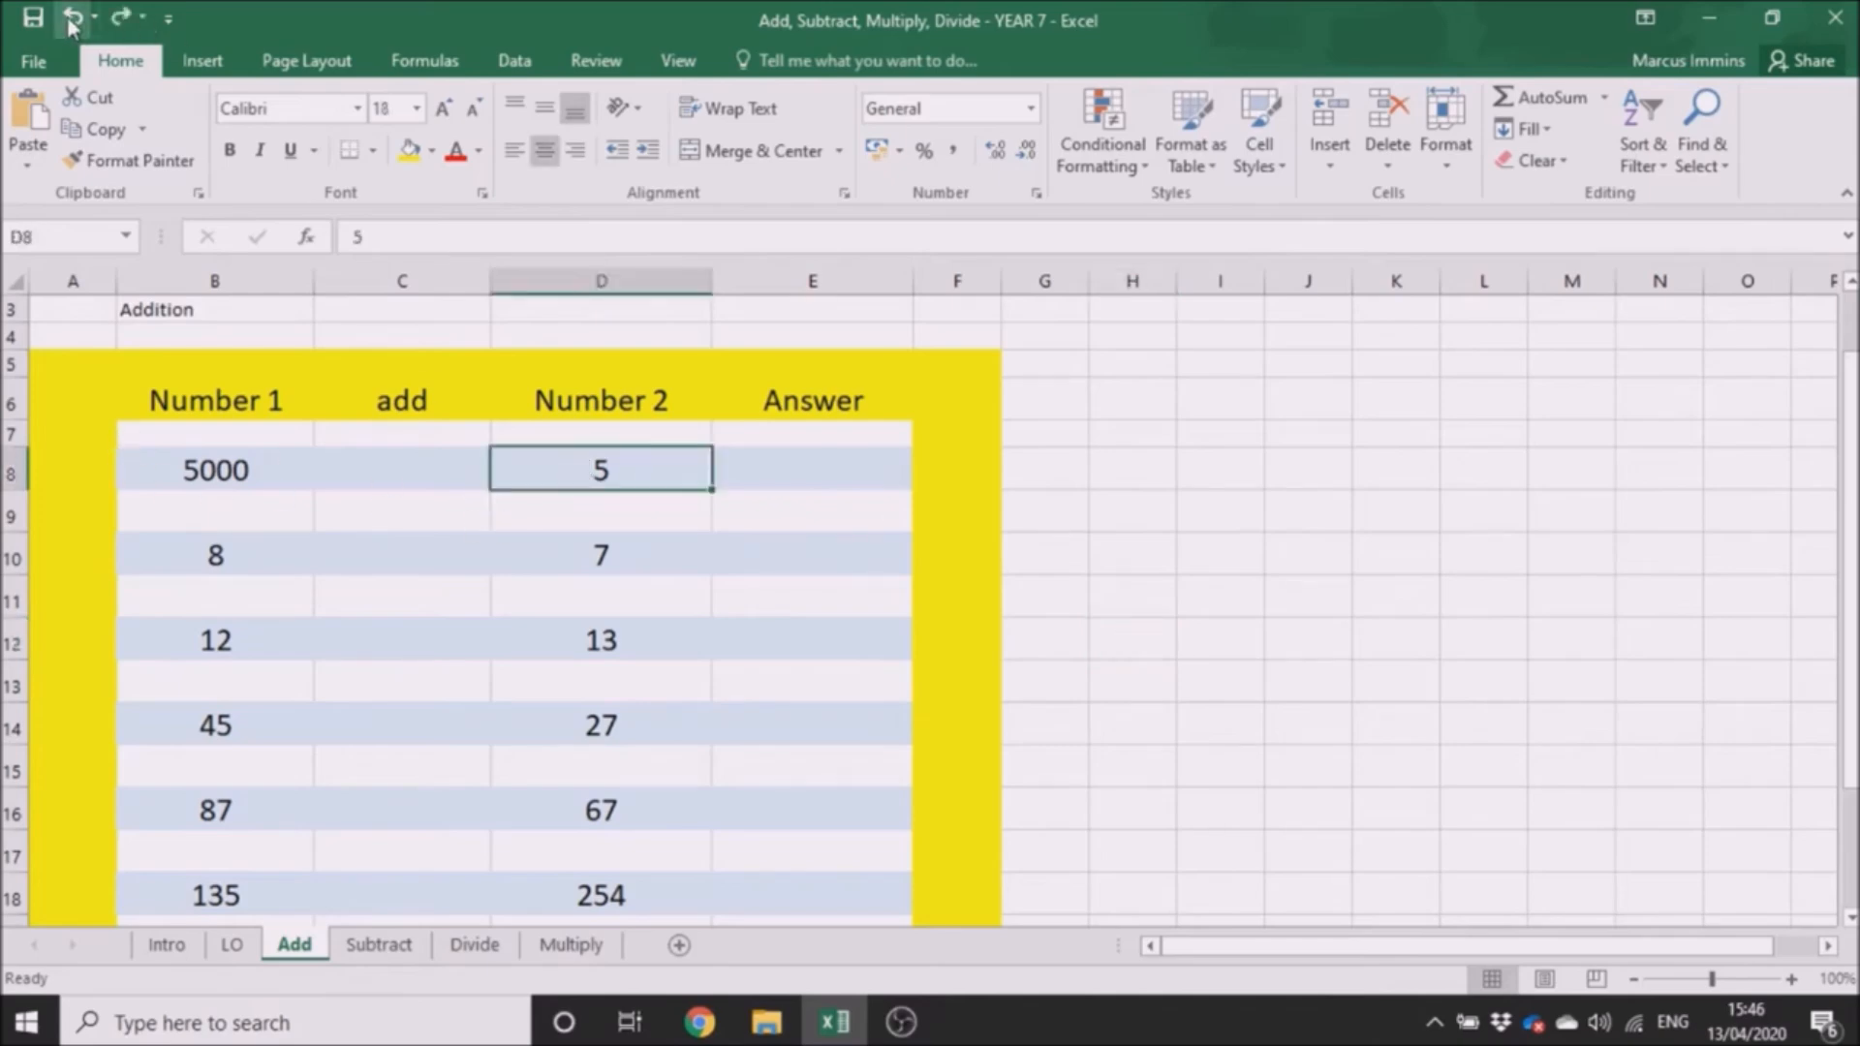
pyautogui.click(71, 17)
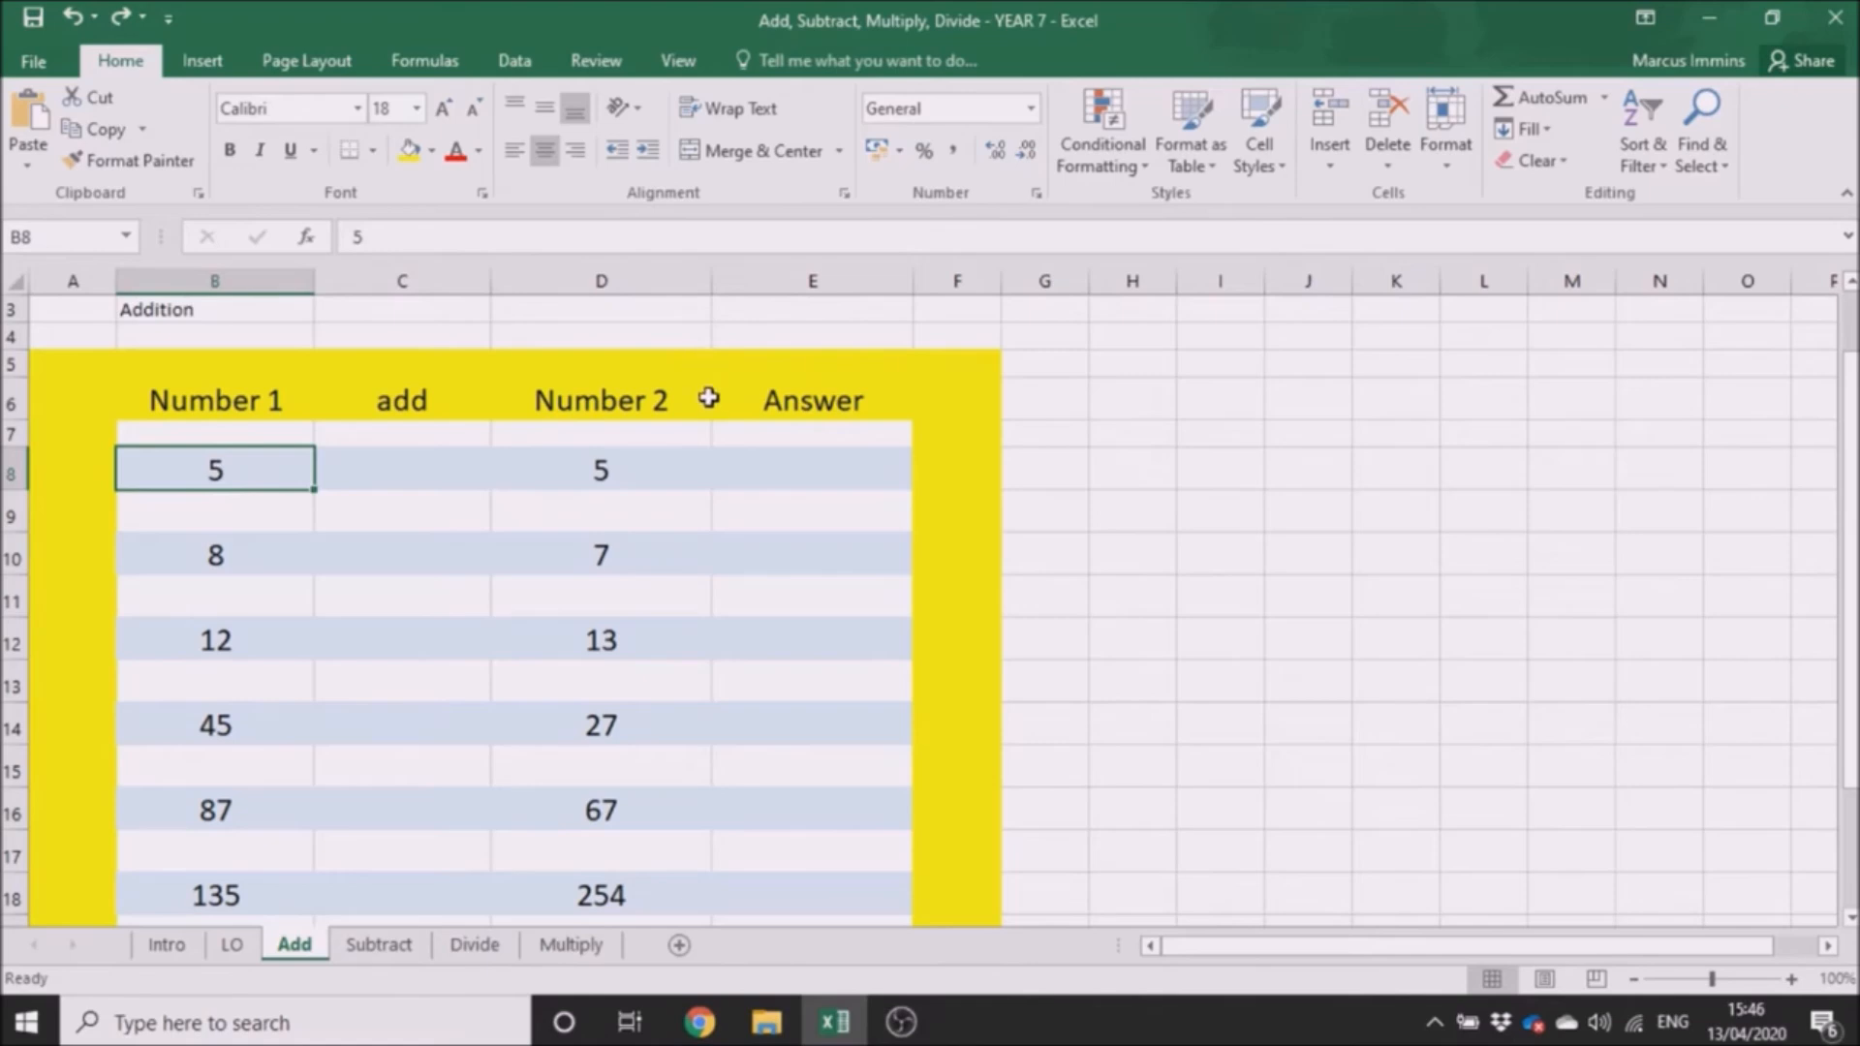
# Enter the formula =B8+D8 in Answer cell E8 to add the first row's two numbers.
pyautogui.click(791, 479)
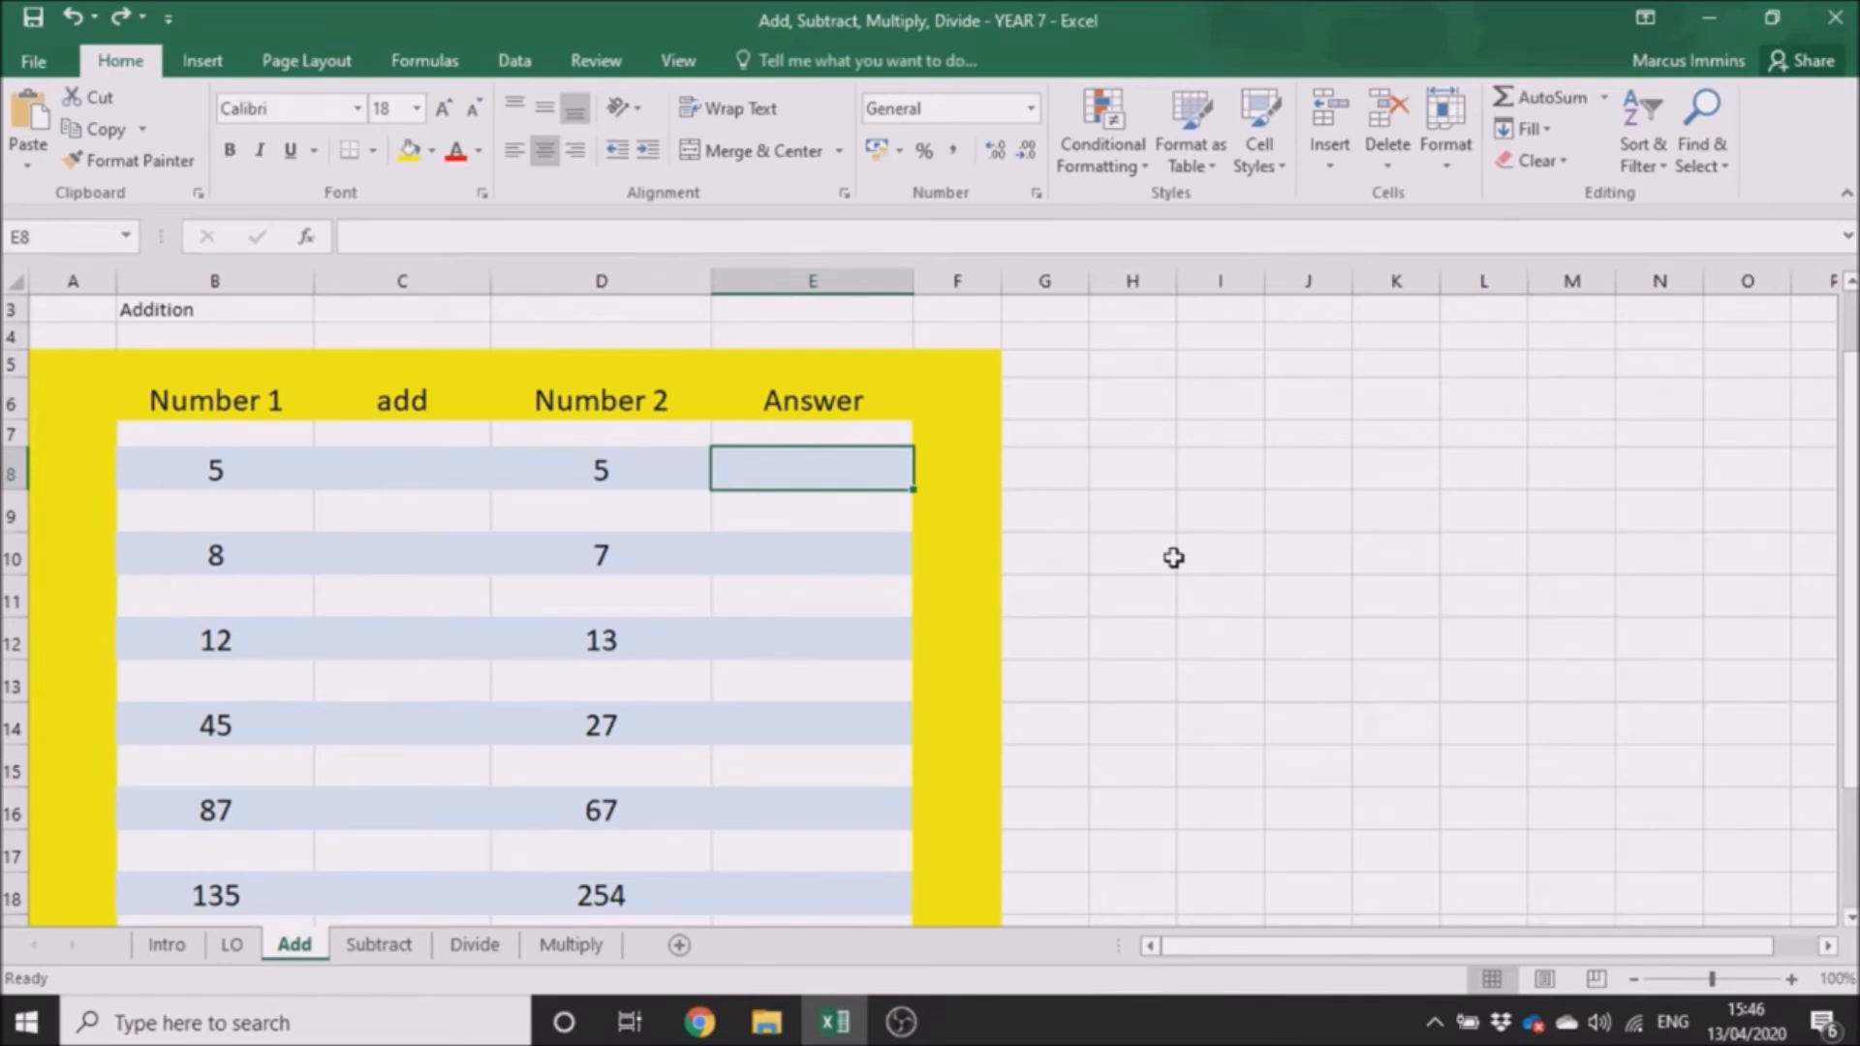
pyautogui.write('=')
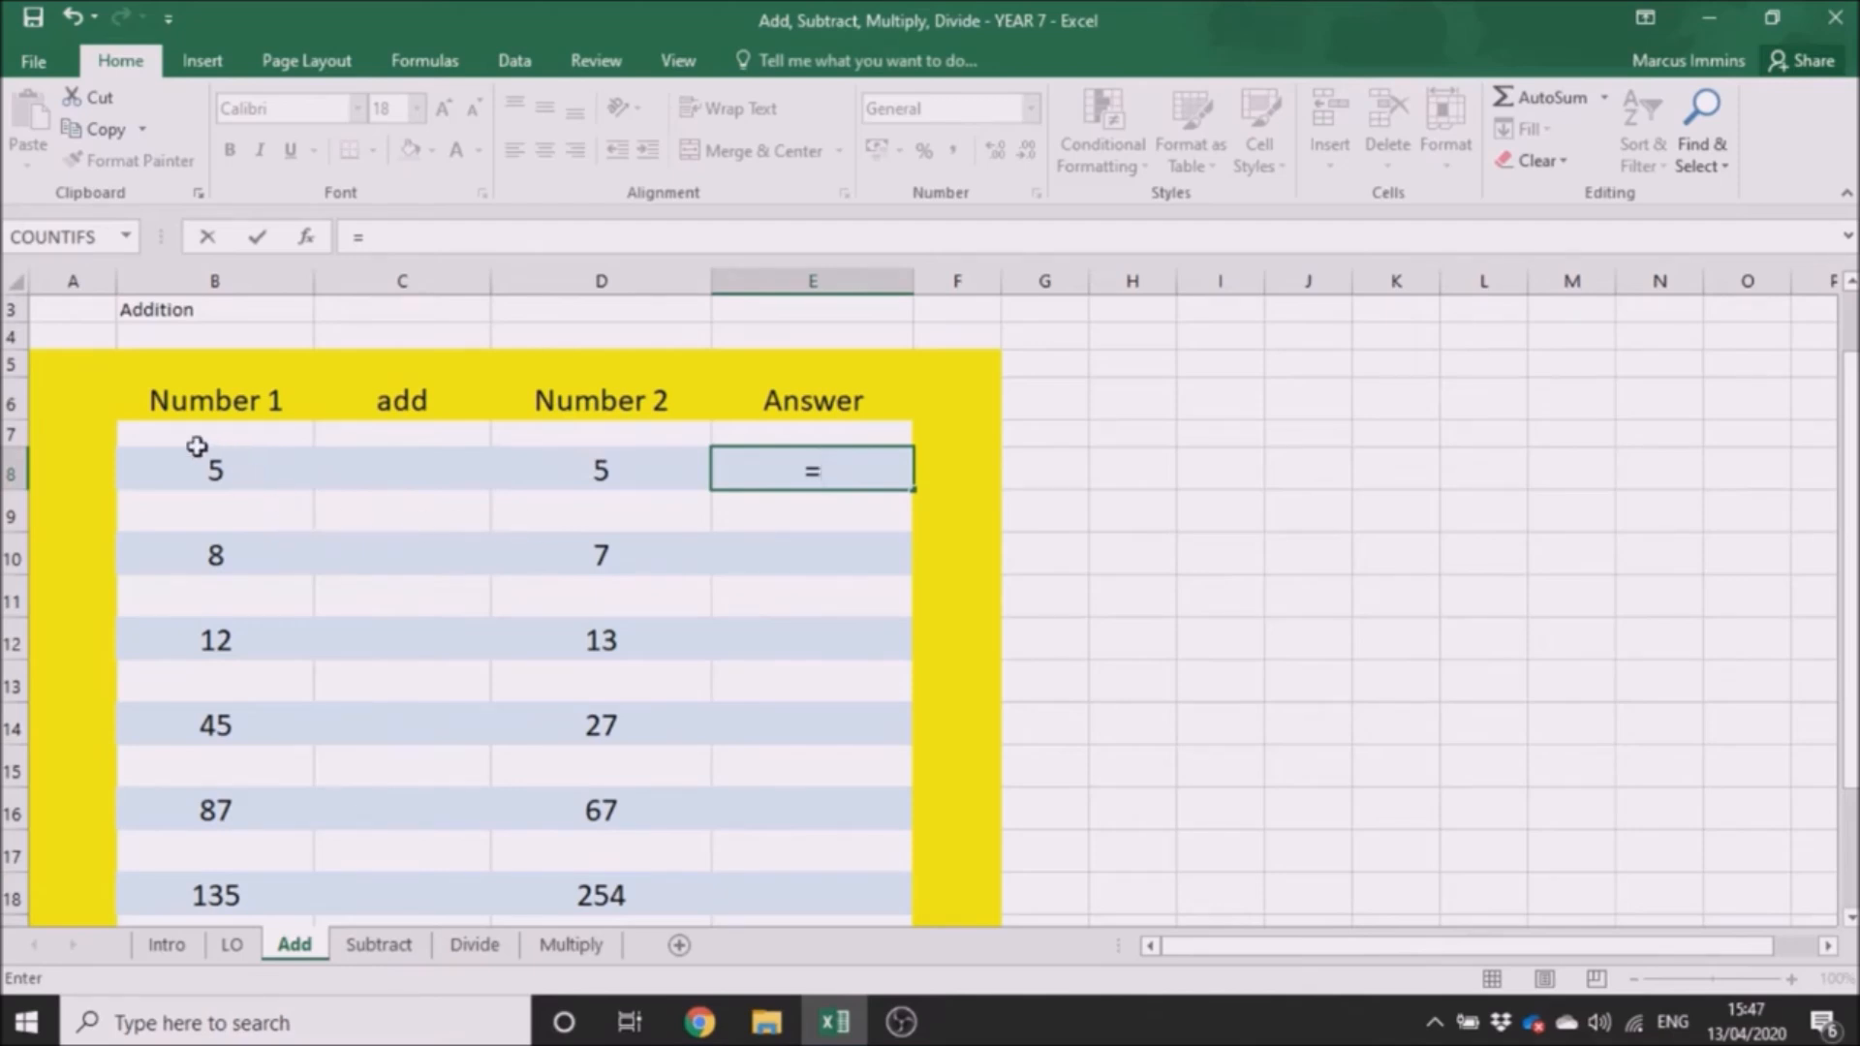
pyautogui.click(286, 474)
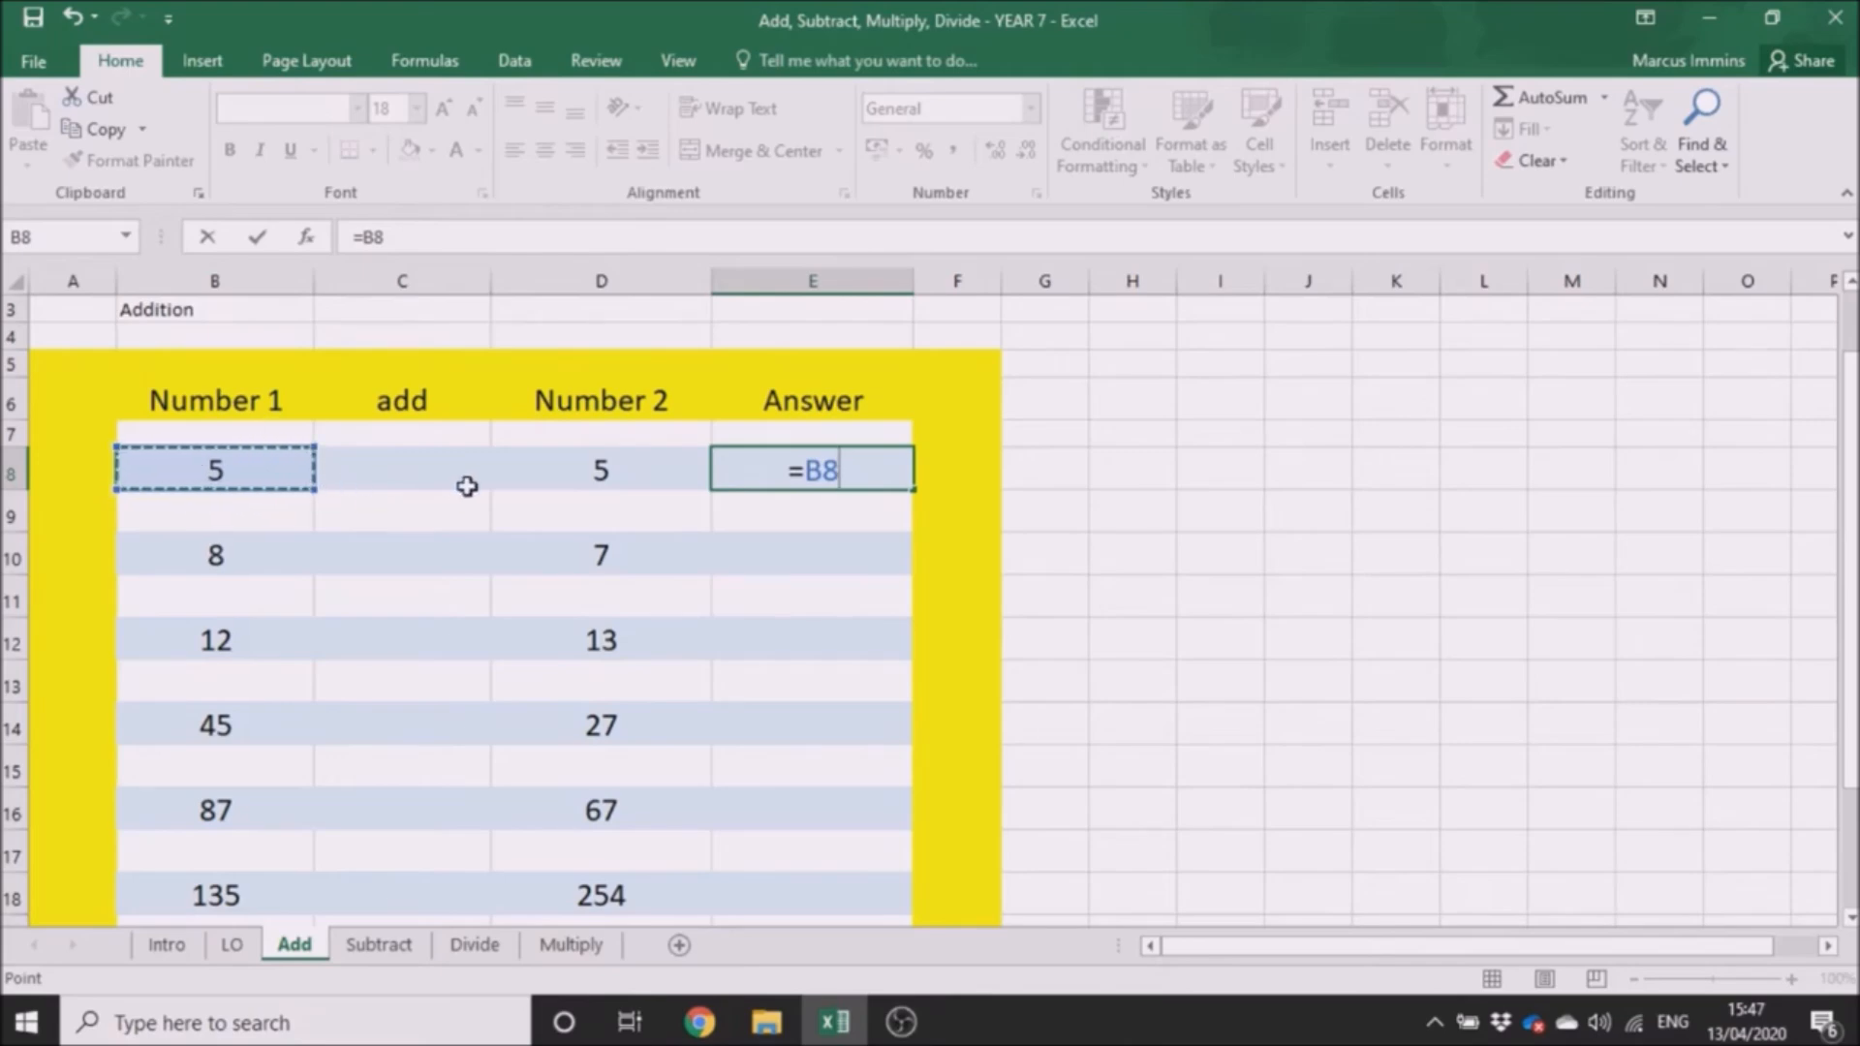
pyautogui.write('+')
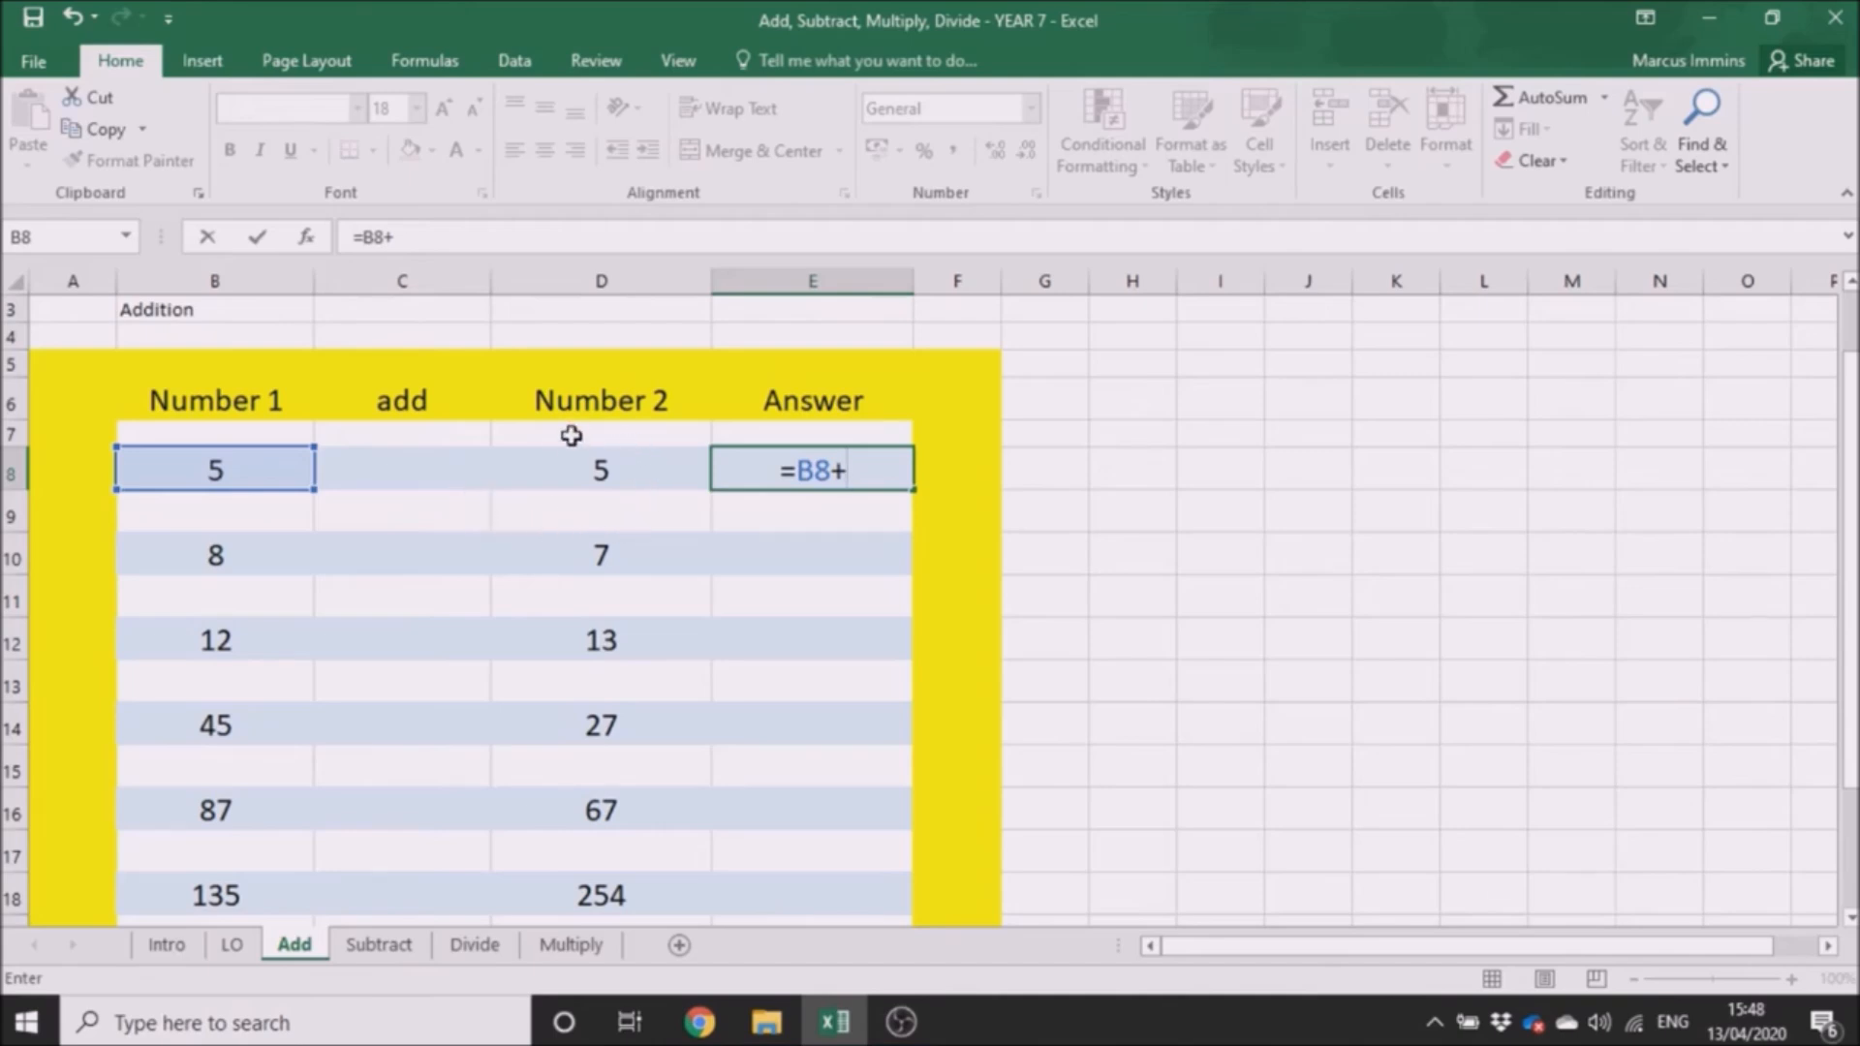
pyautogui.click(547, 471)
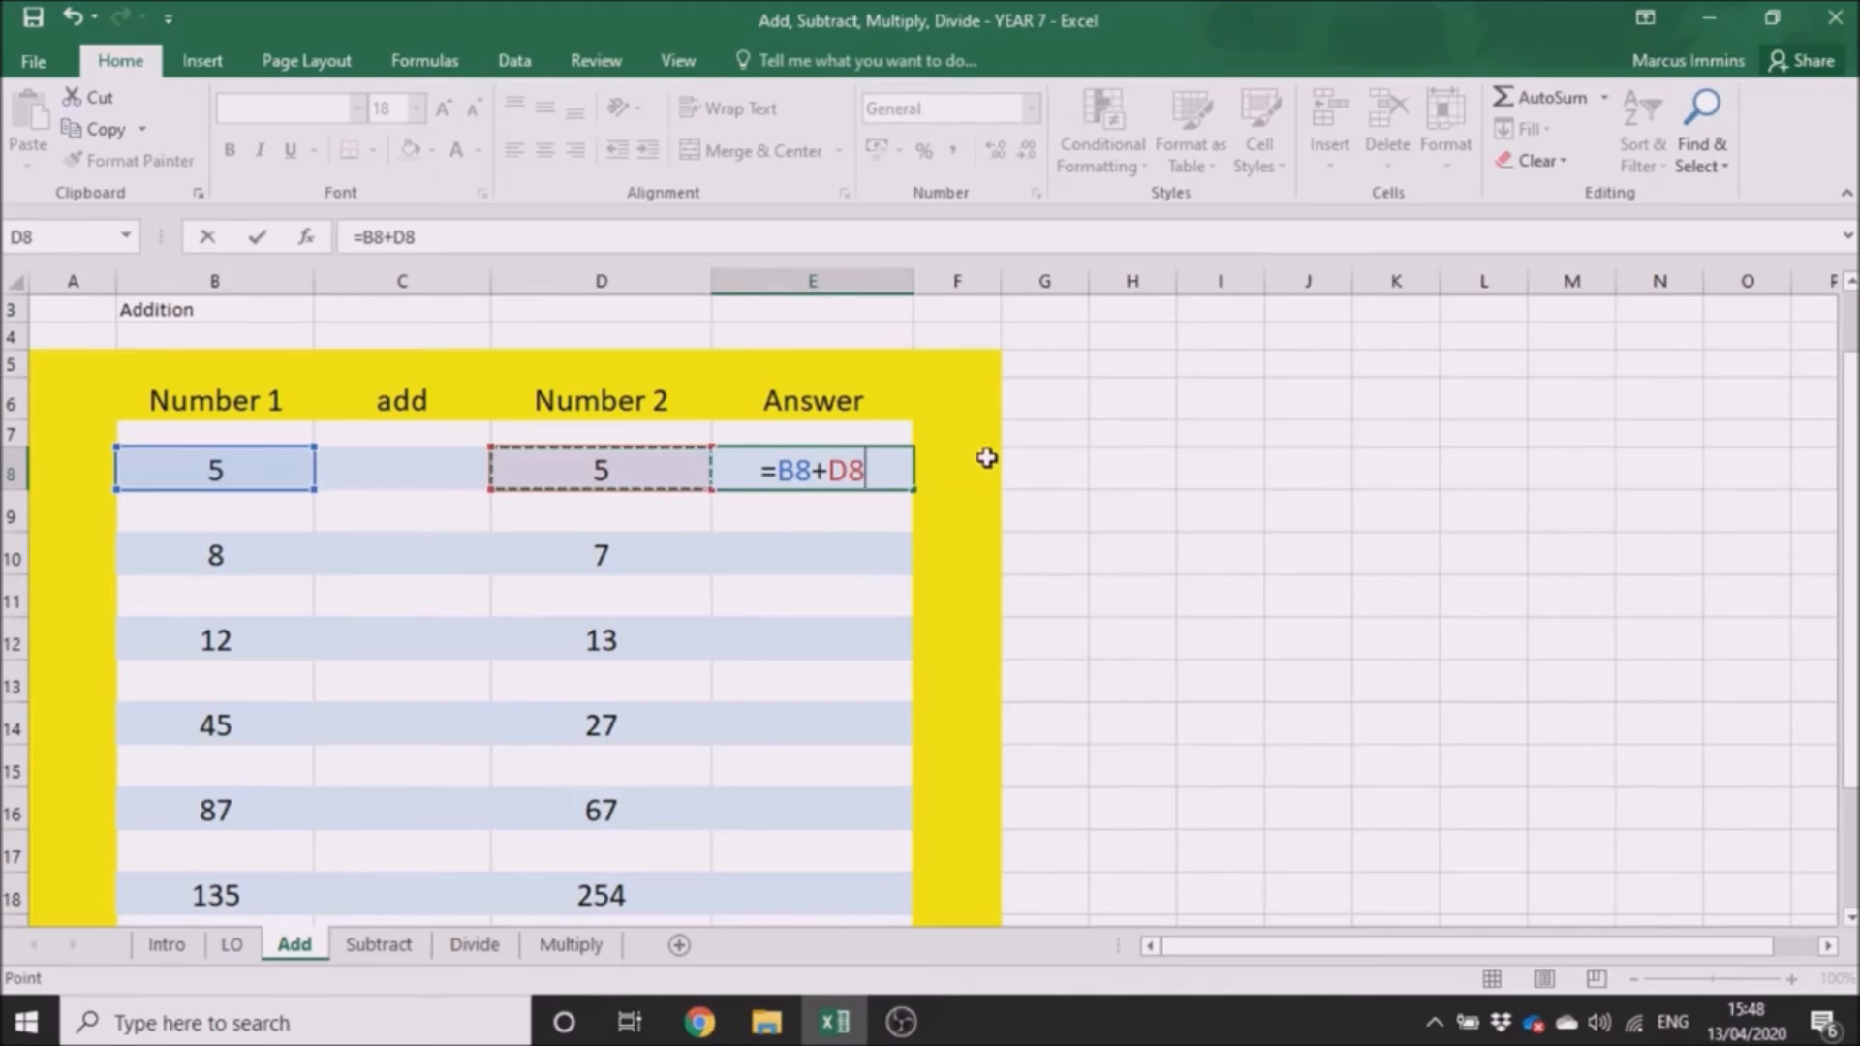
pyautogui.press('Return')
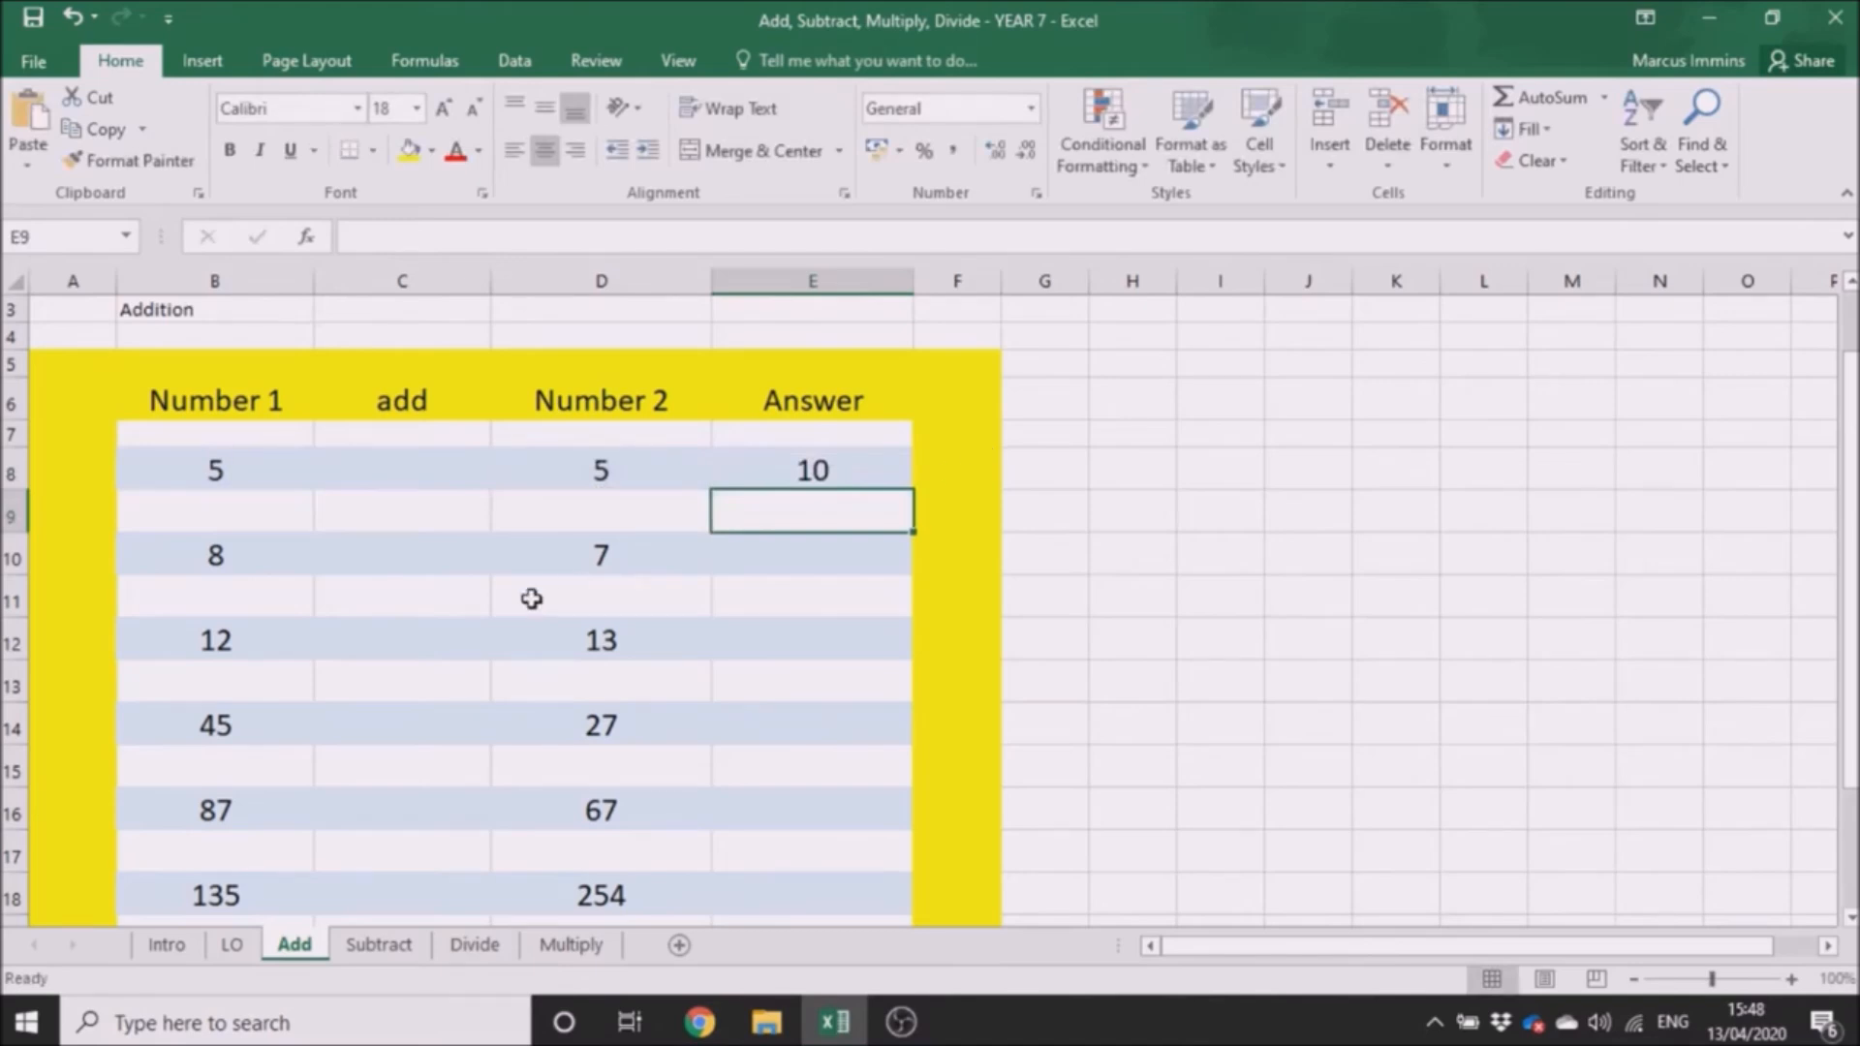
# Enter the formula =B10+D10 in Answer cell E10 to add the second pair of numbers.
pyautogui.click(777, 546)
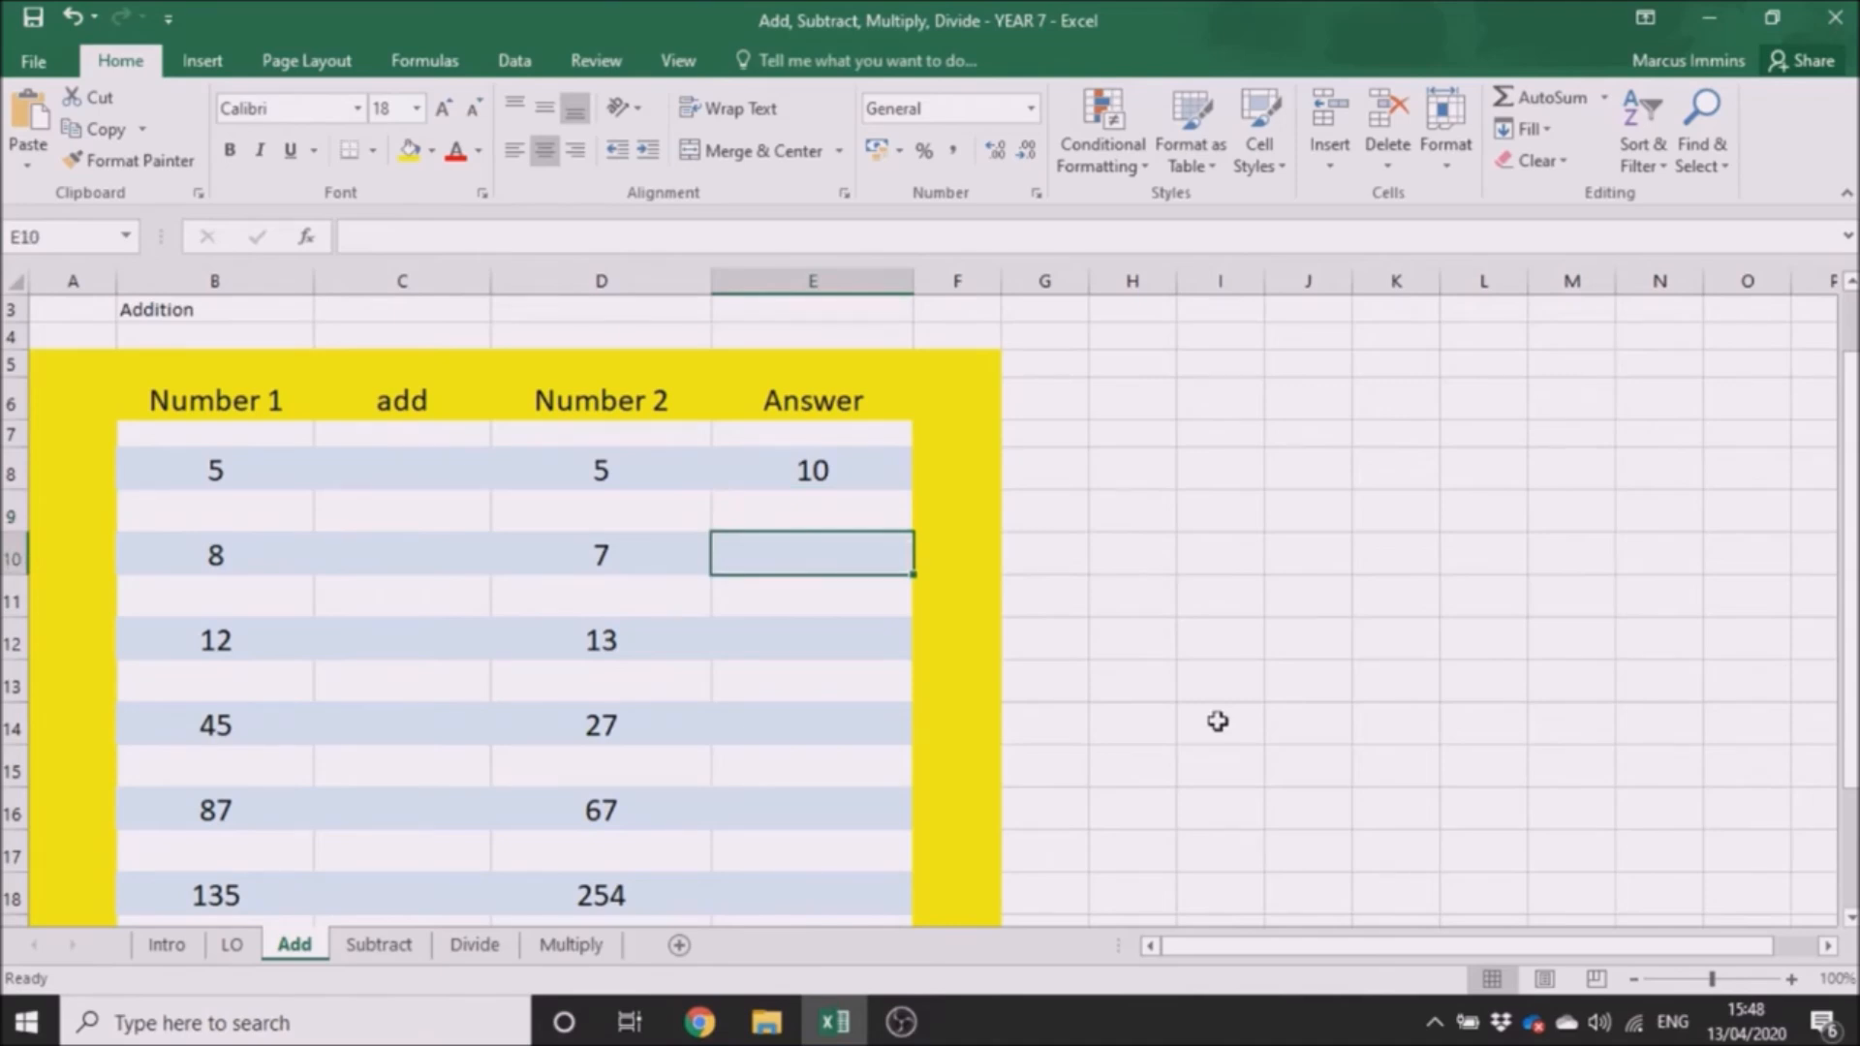
pyautogui.write('=')
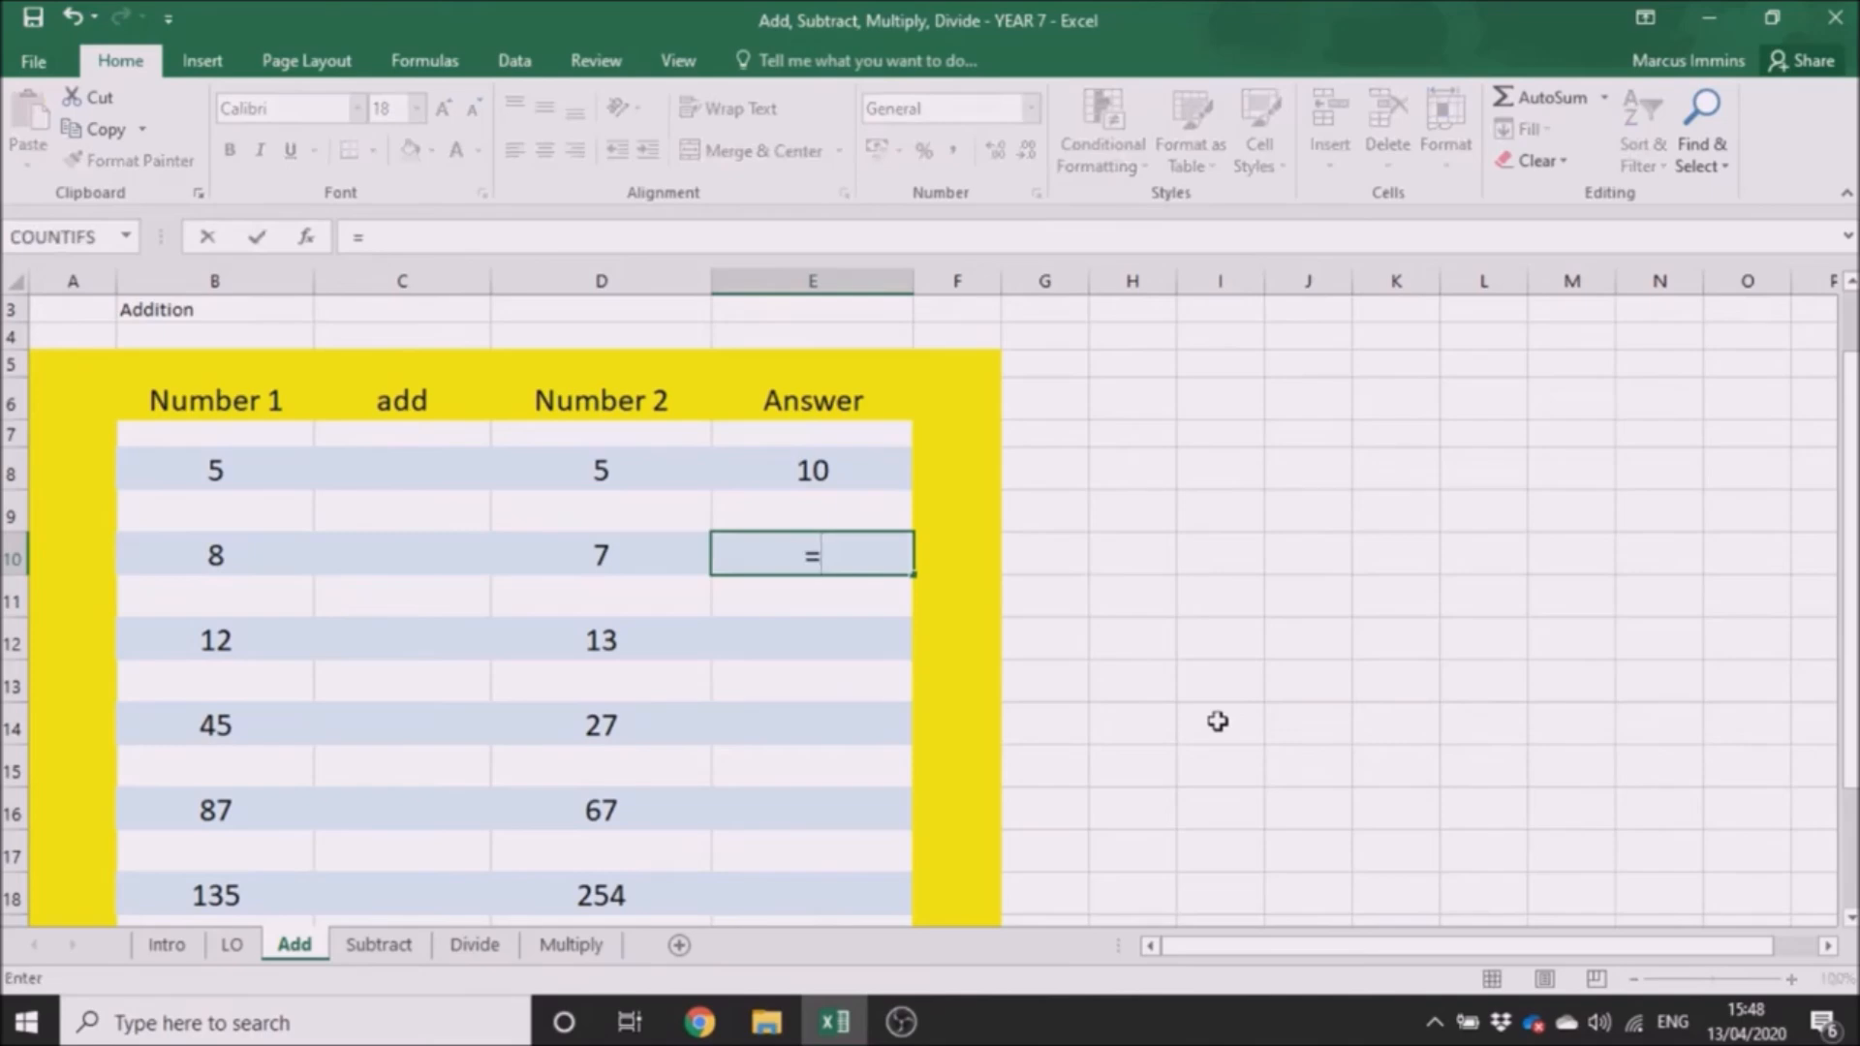
pyautogui.click(265, 554)
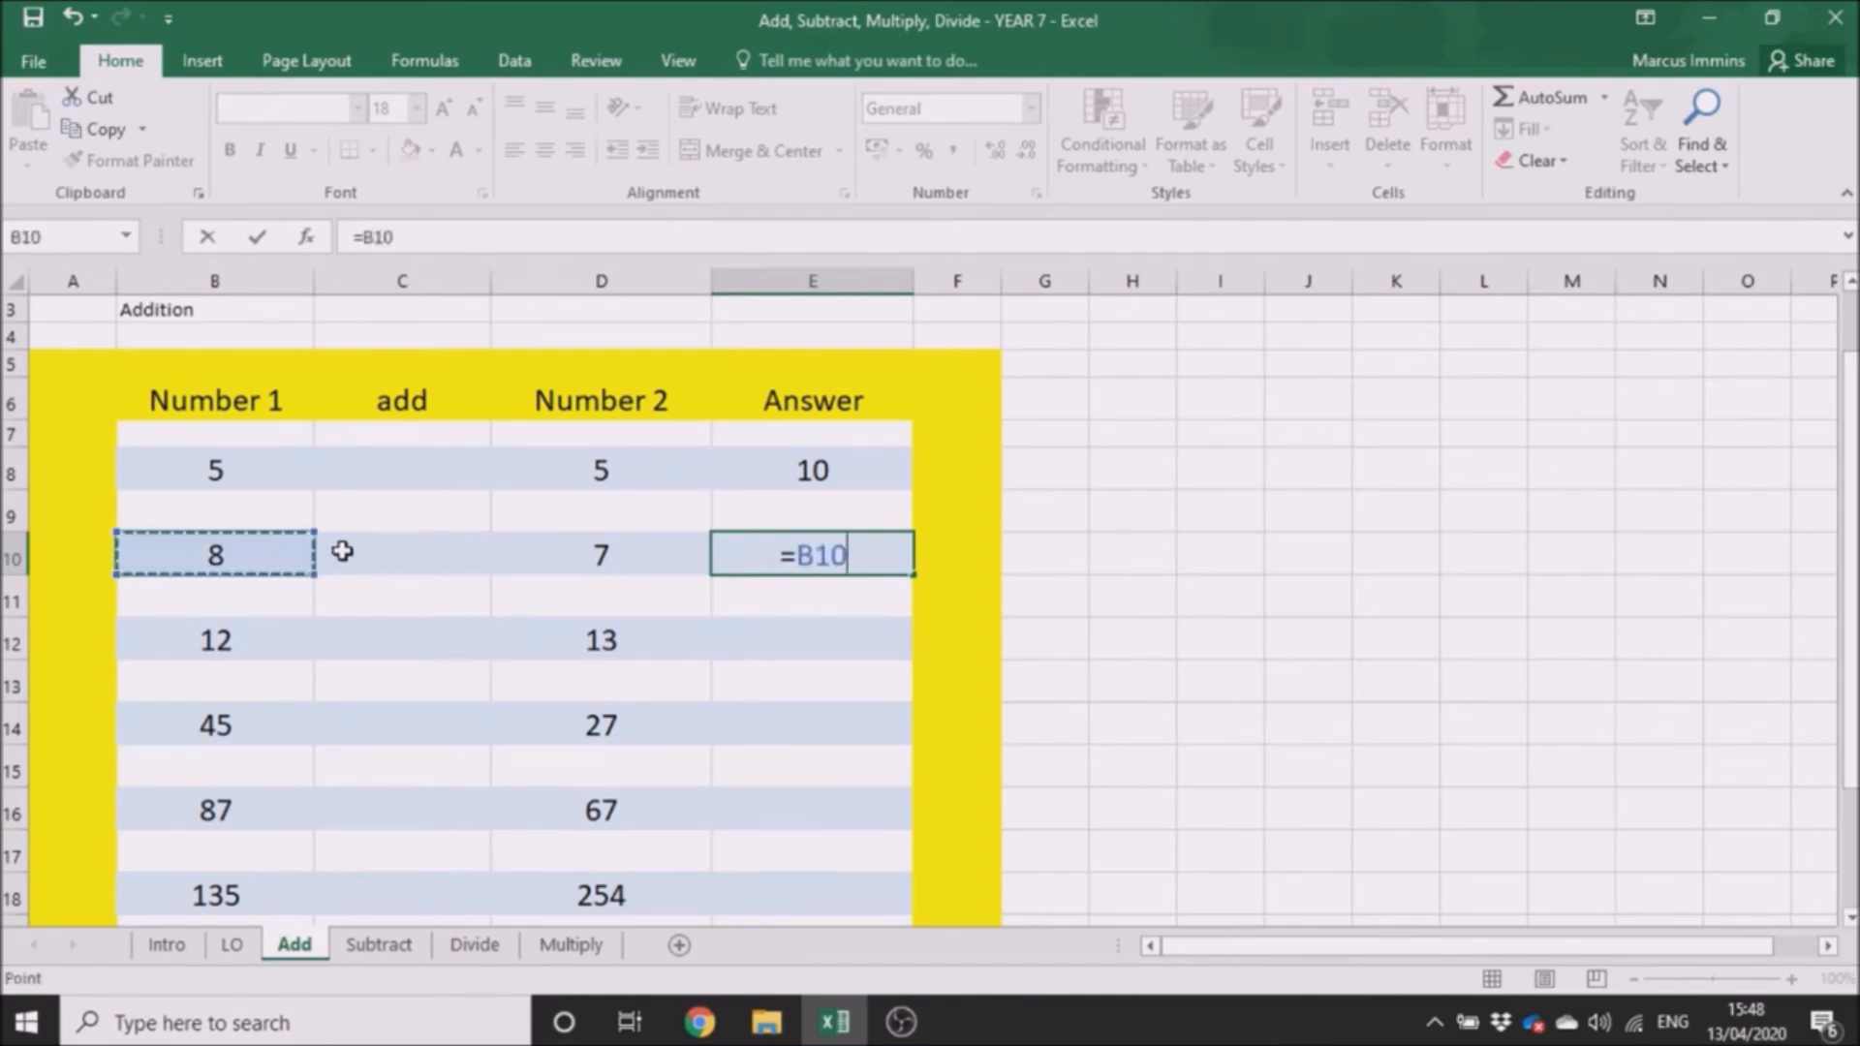
pyautogui.write('+')
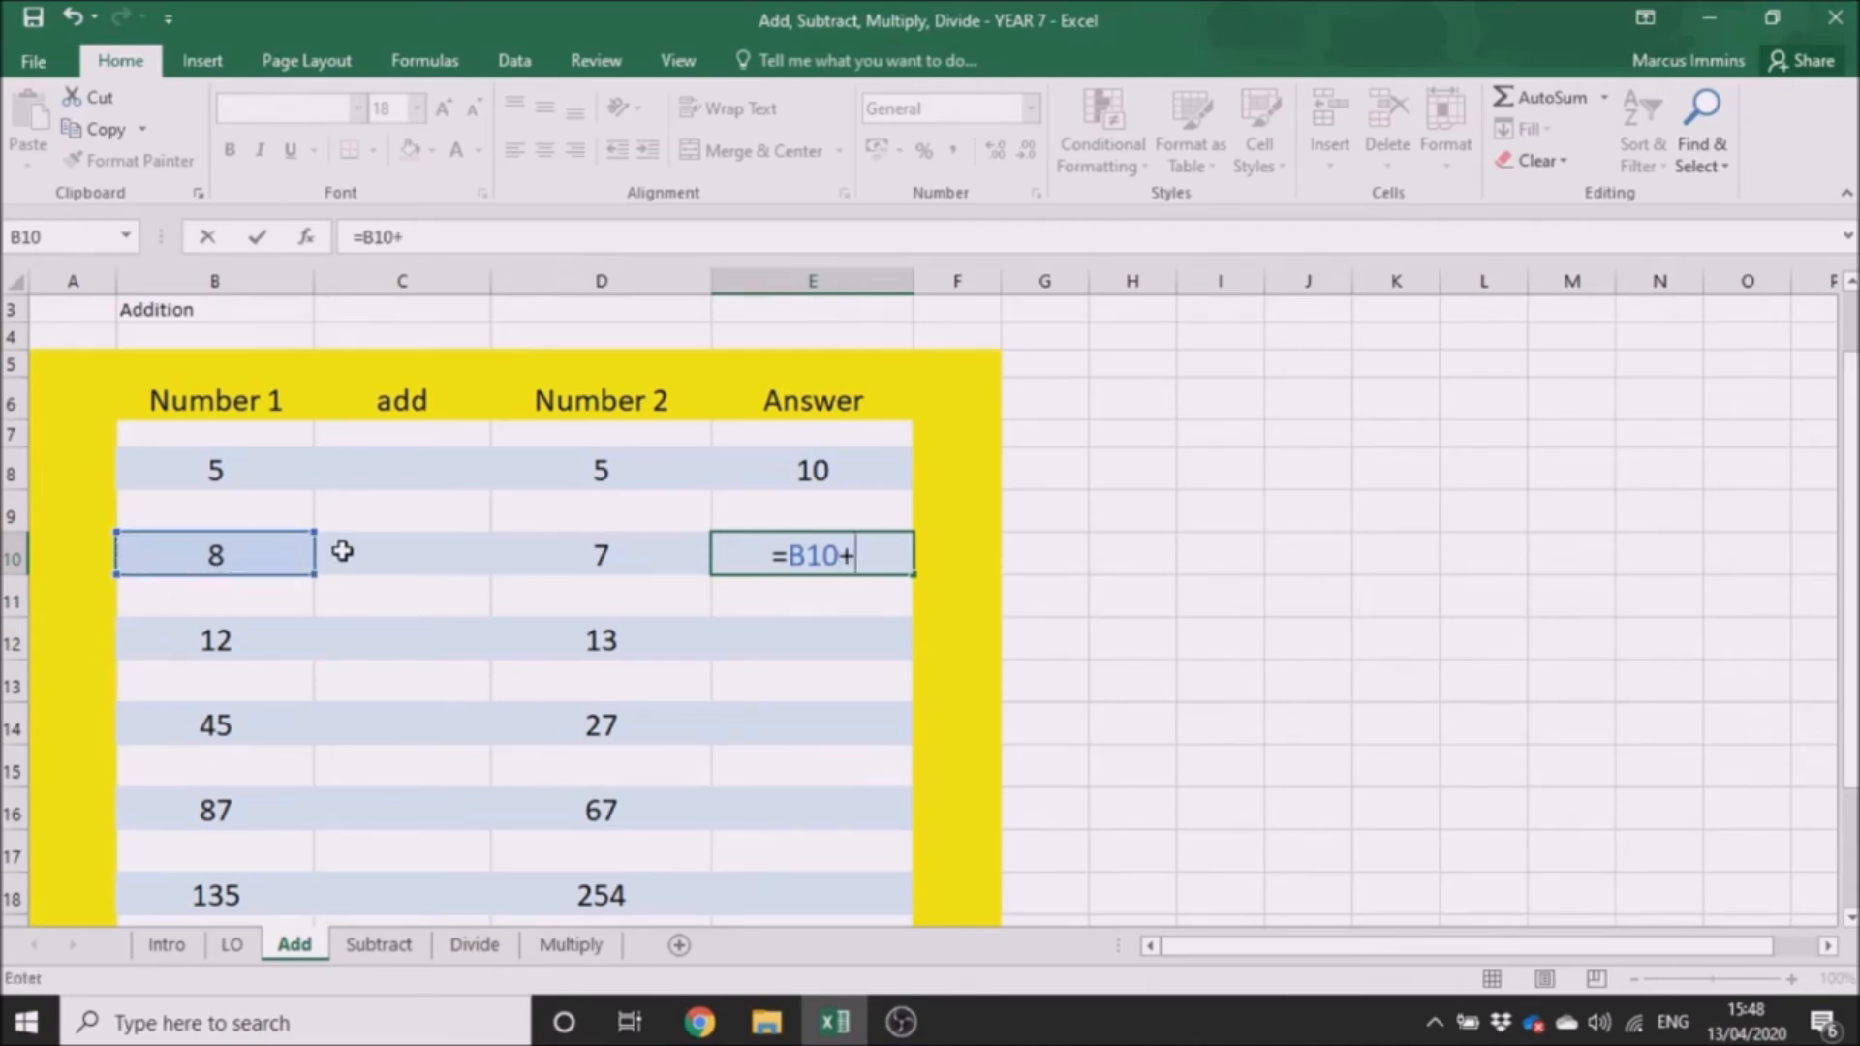
pyautogui.click(674, 558)
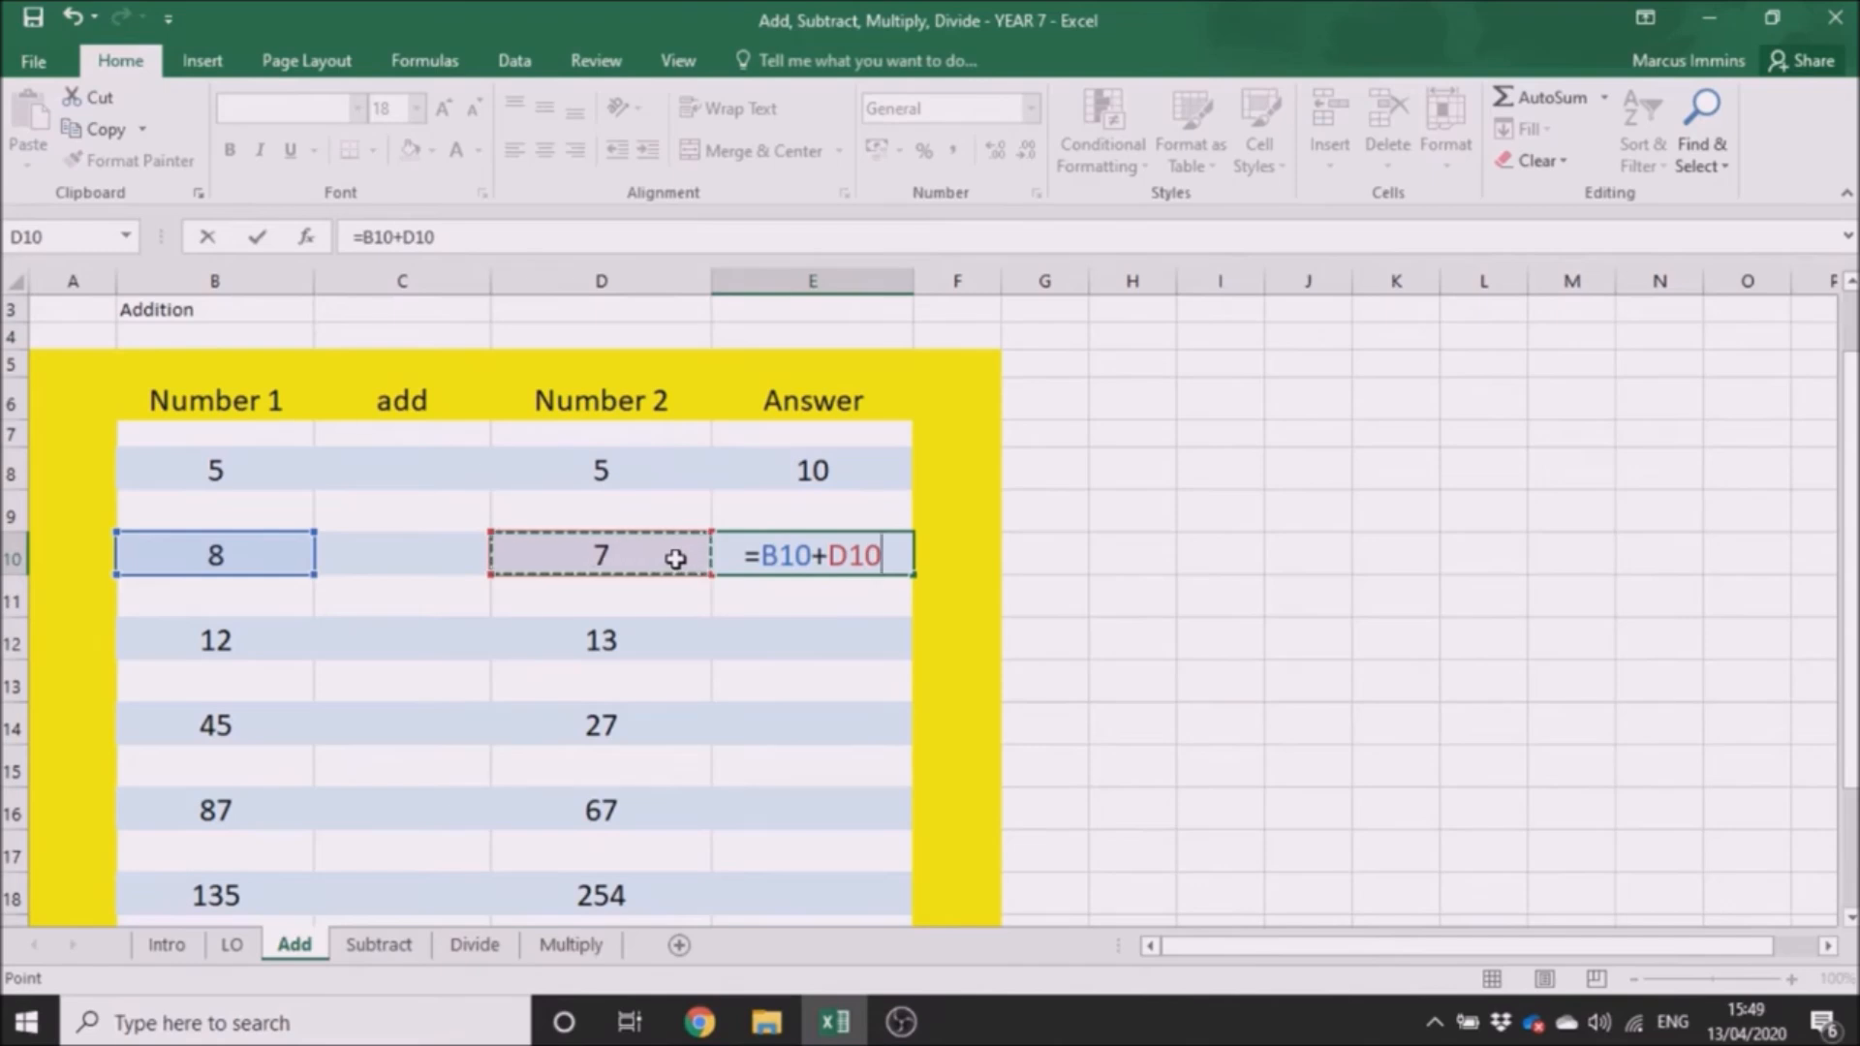
pyautogui.press('Return')
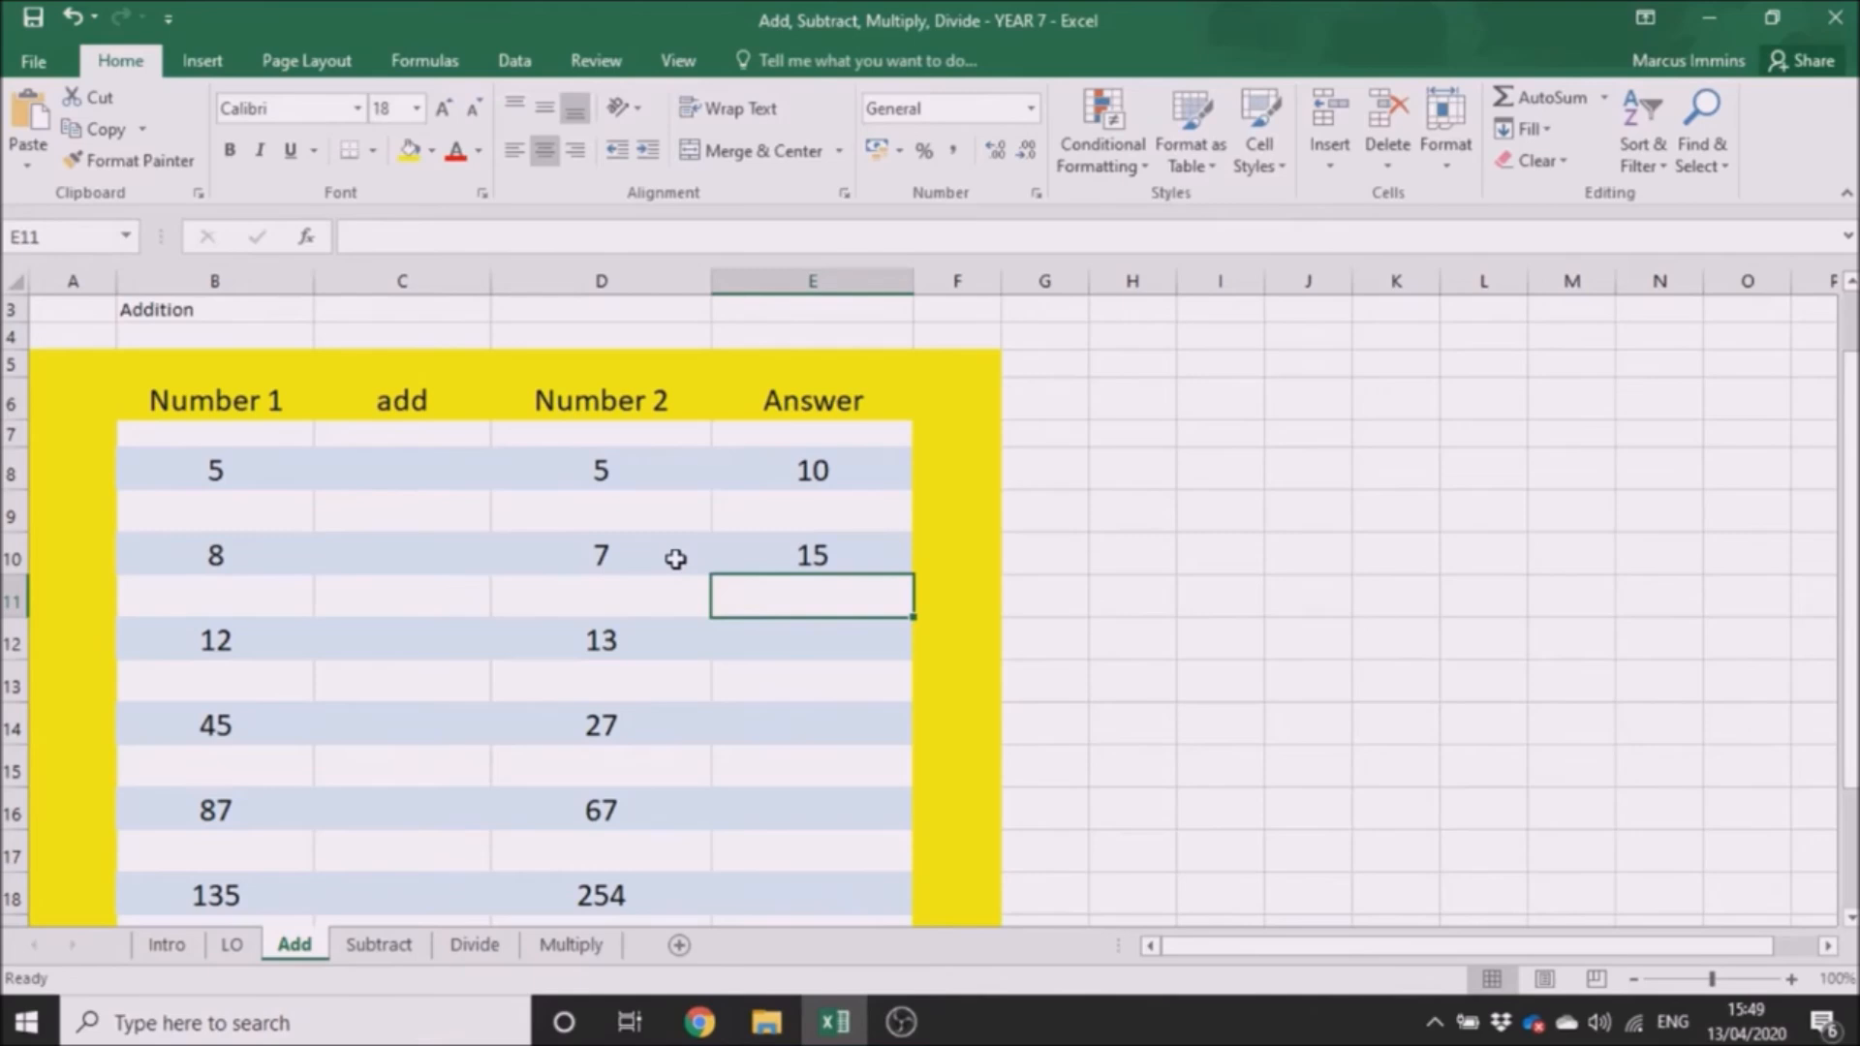
# Enter the formula =B12+D12 in Answer cell E12 to add the third pair of numbers.
pyautogui.click(824, 644)
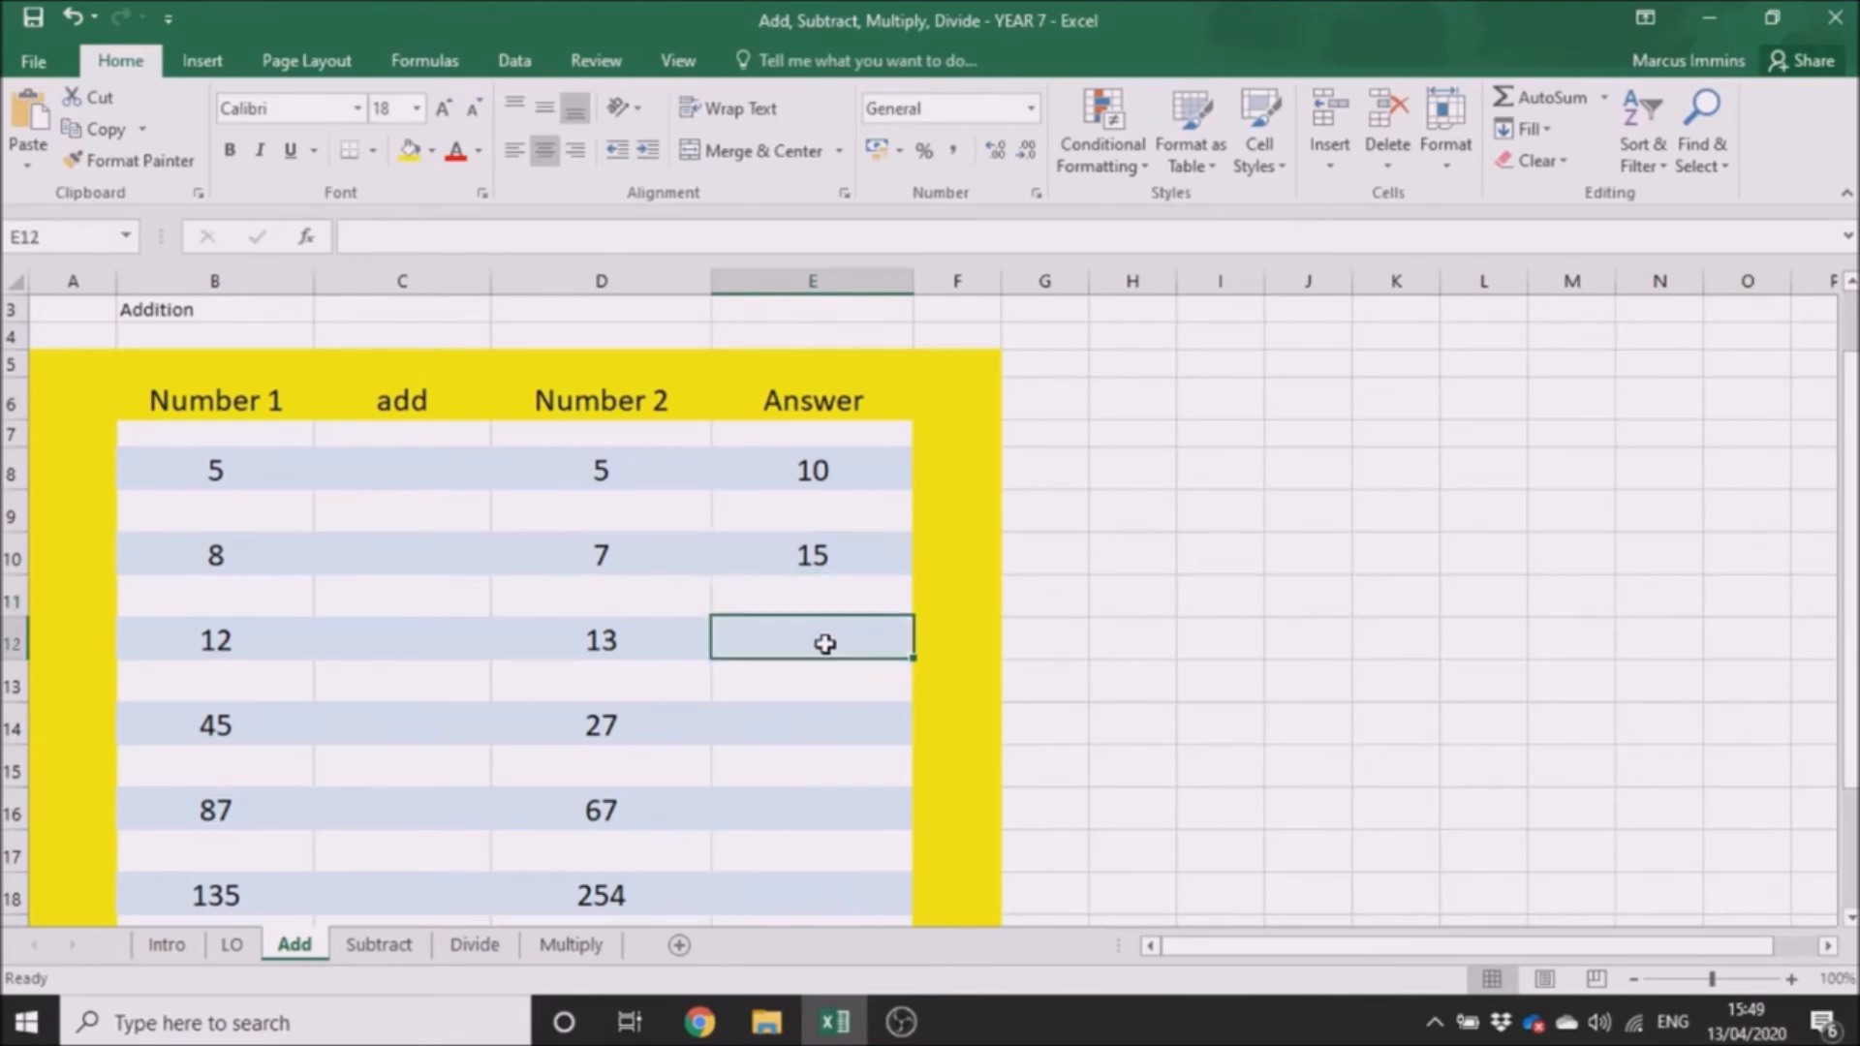
pyautogui.write('=')
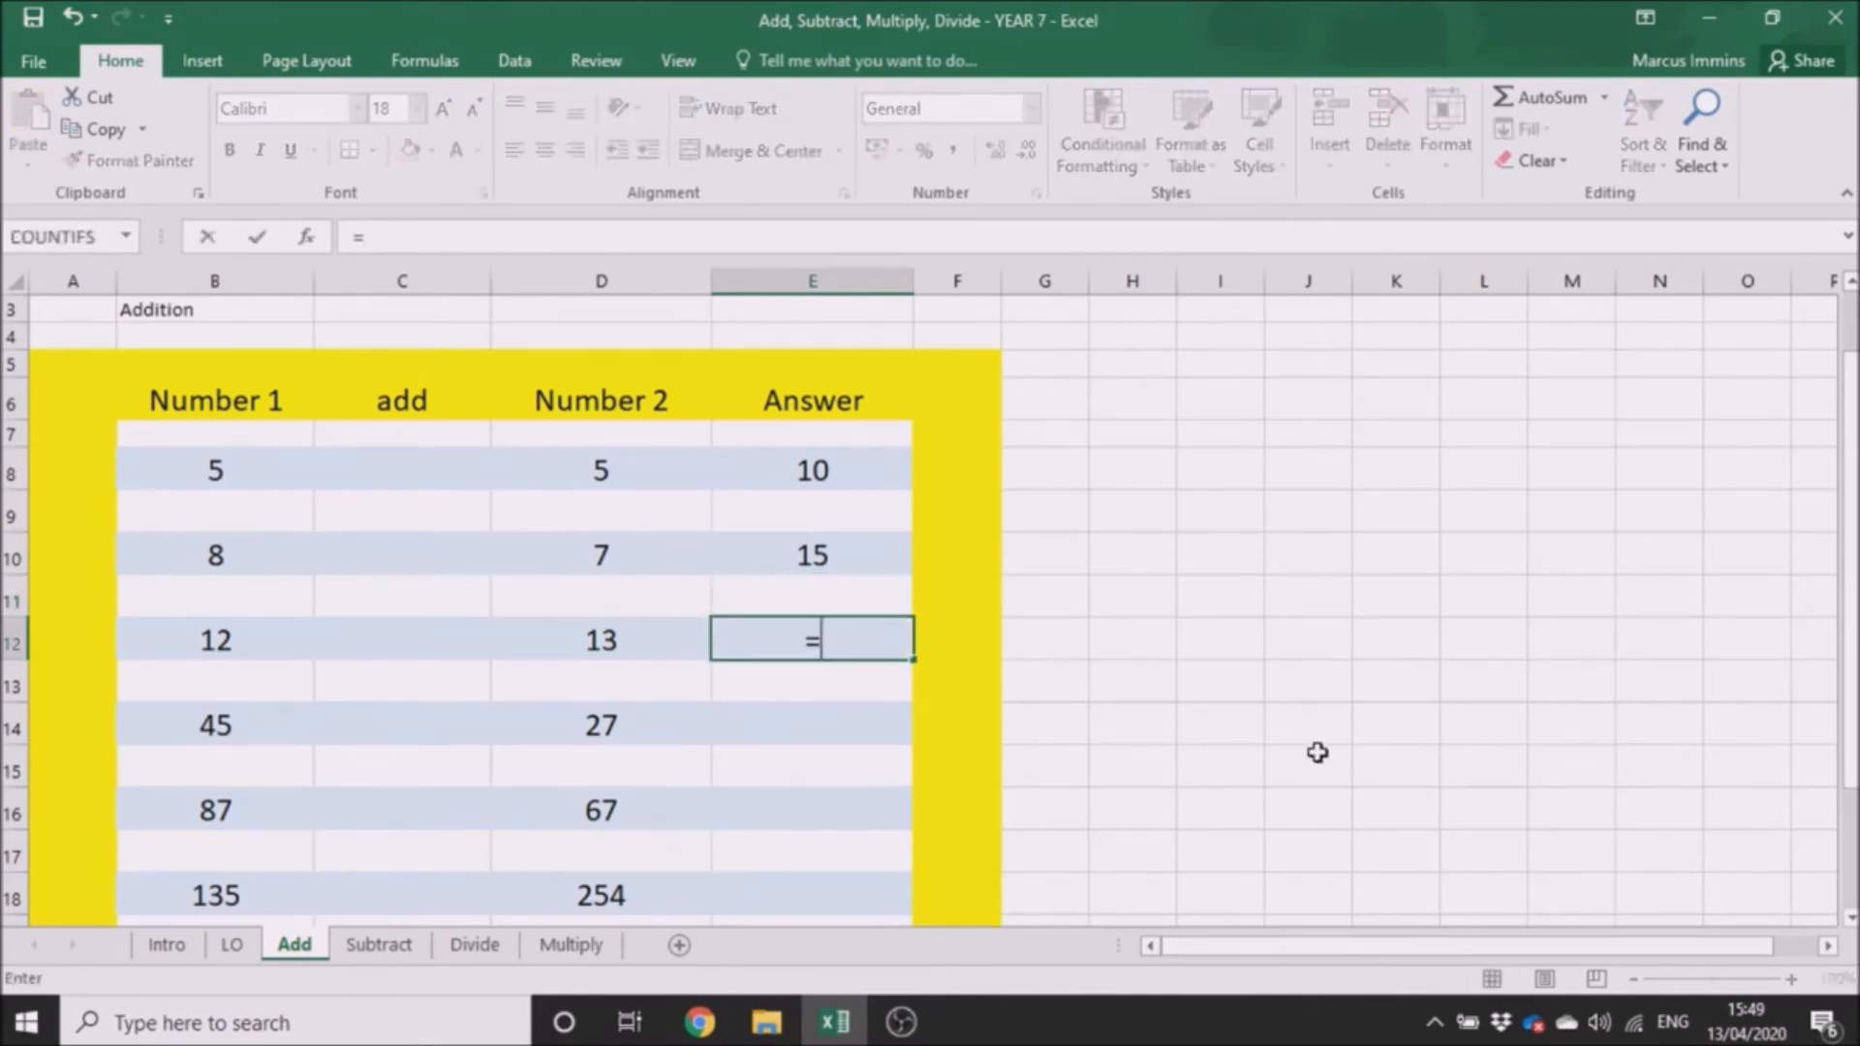
pyautogui.click(269, 640)
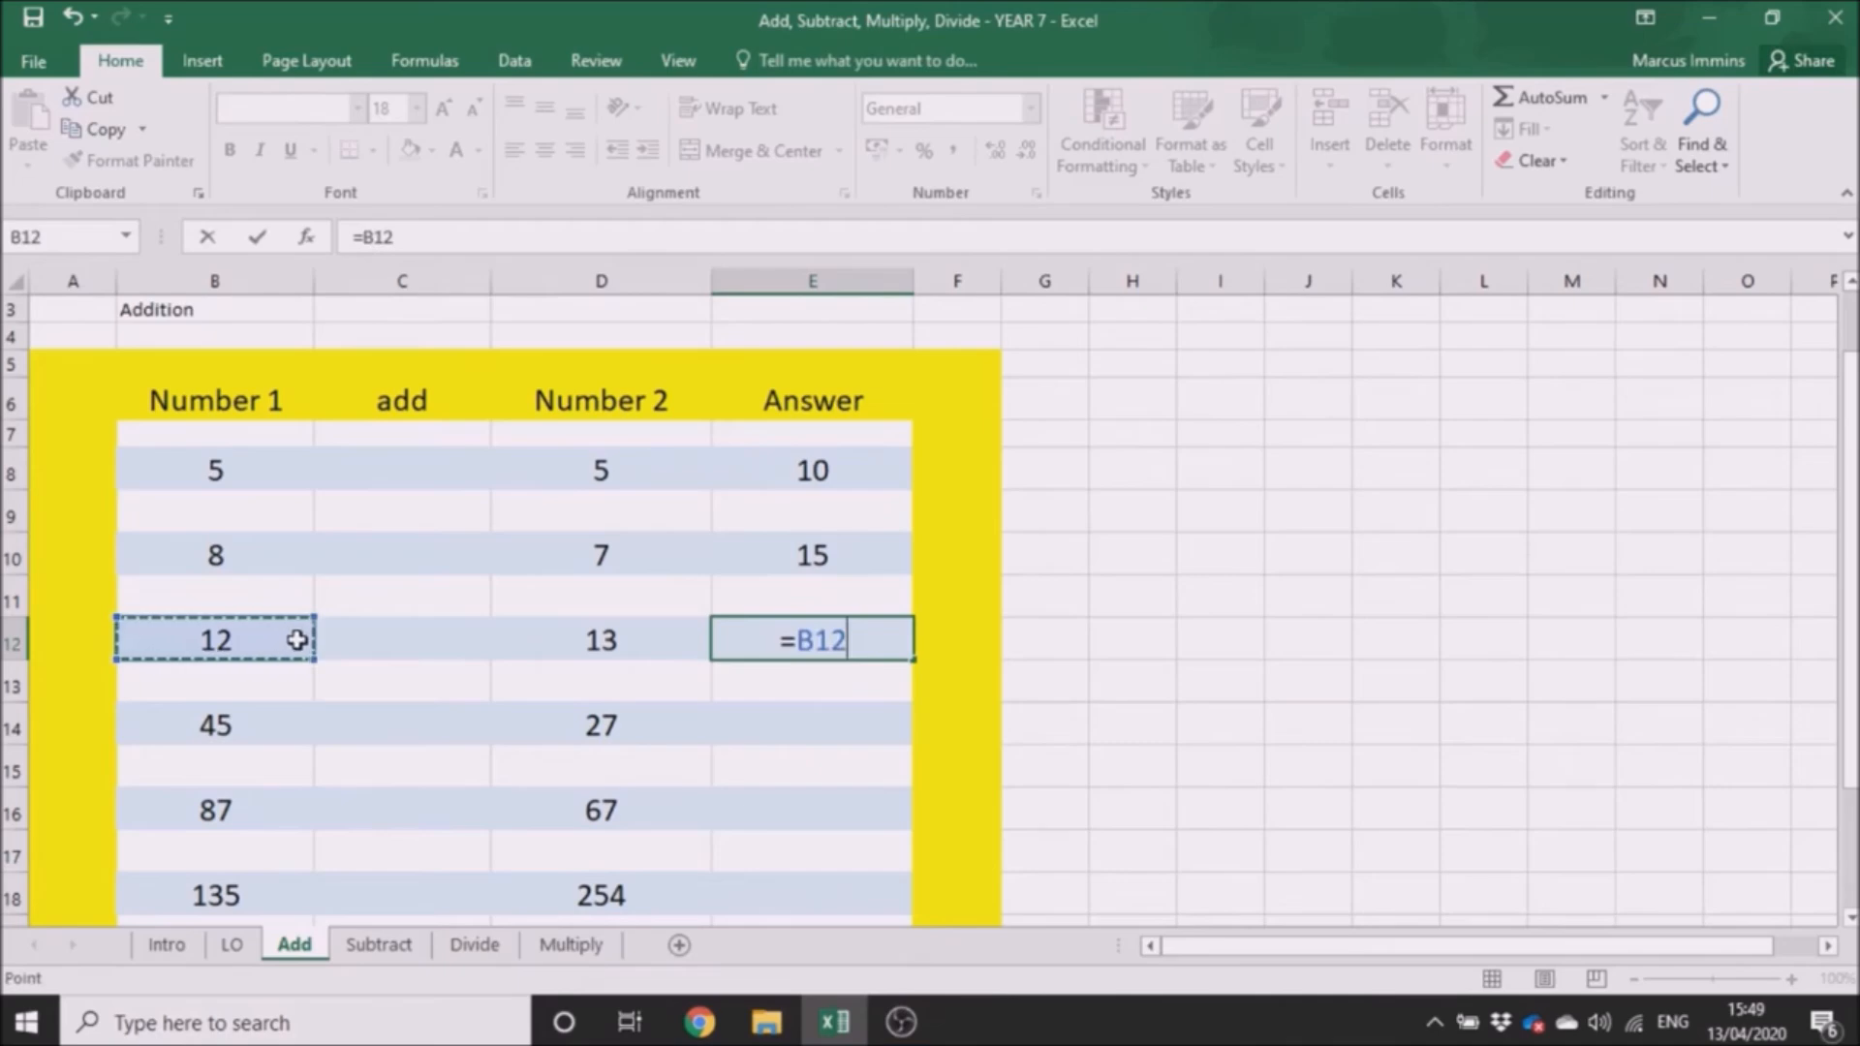
pyautogui.write('+')
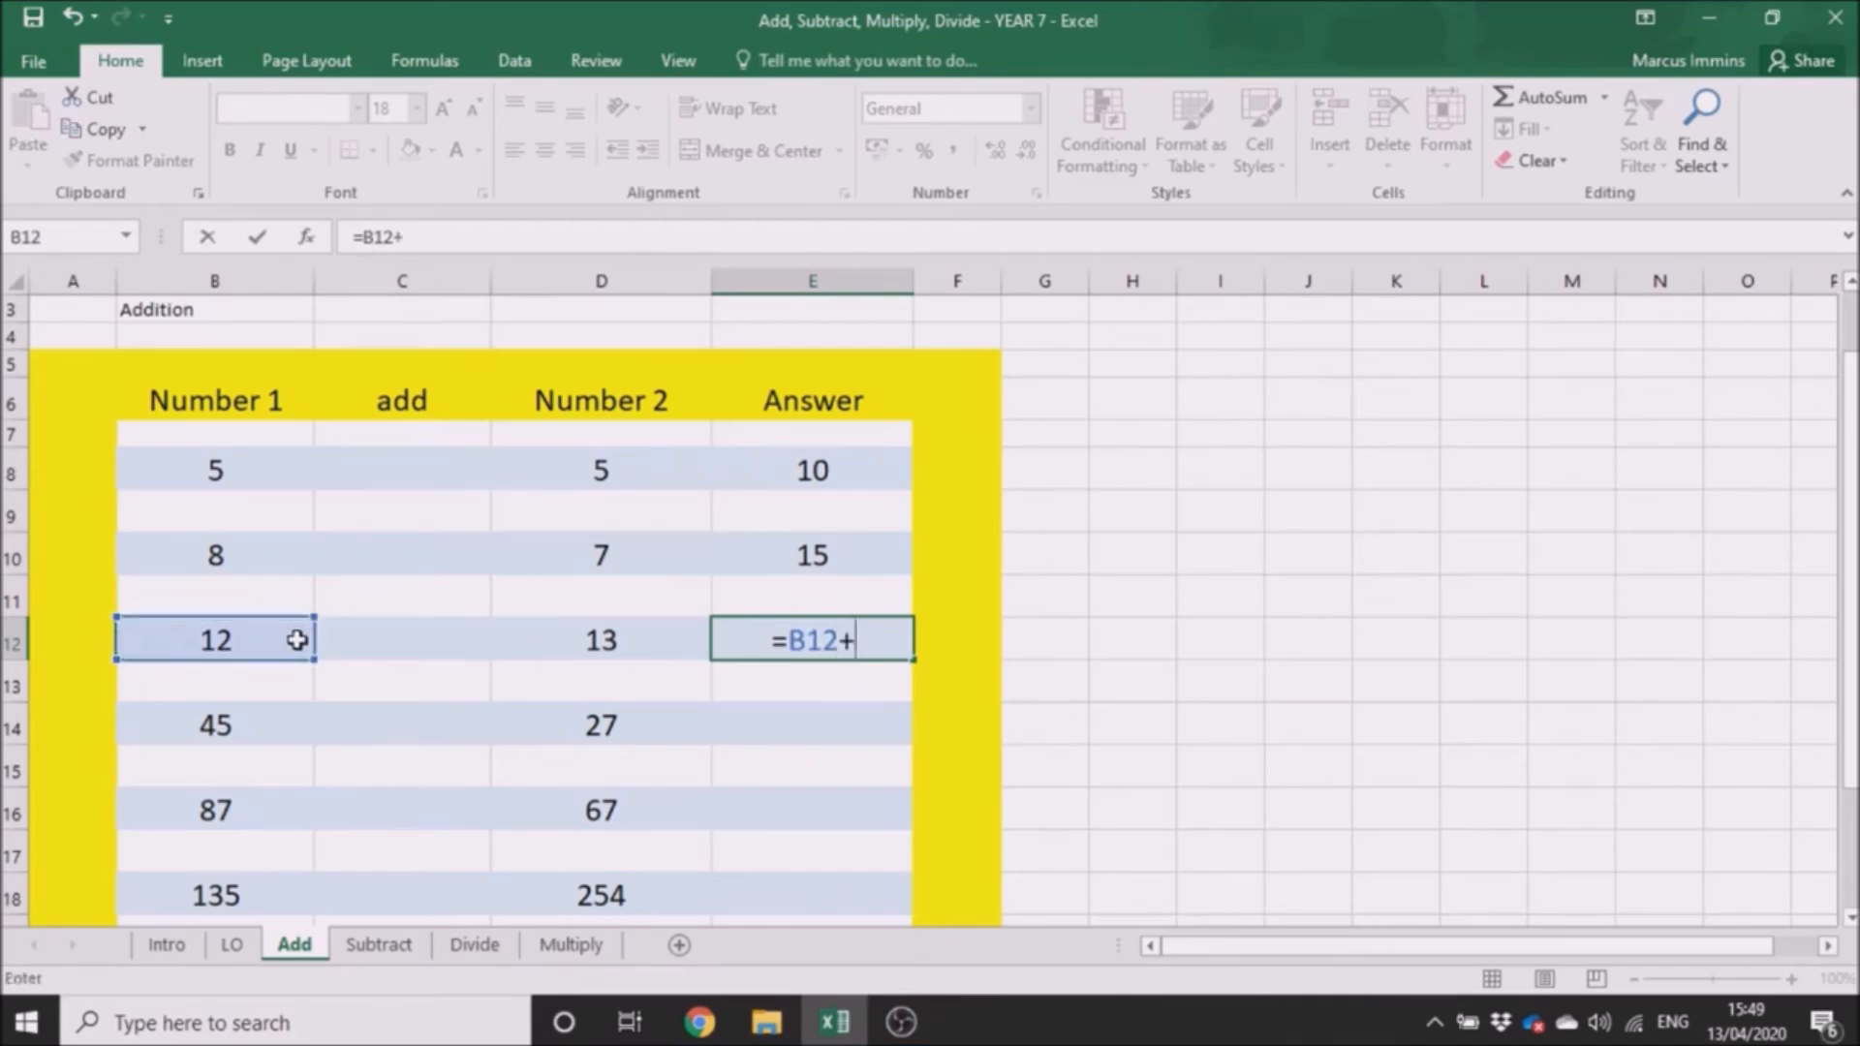
pyautogui.click(663, 647)
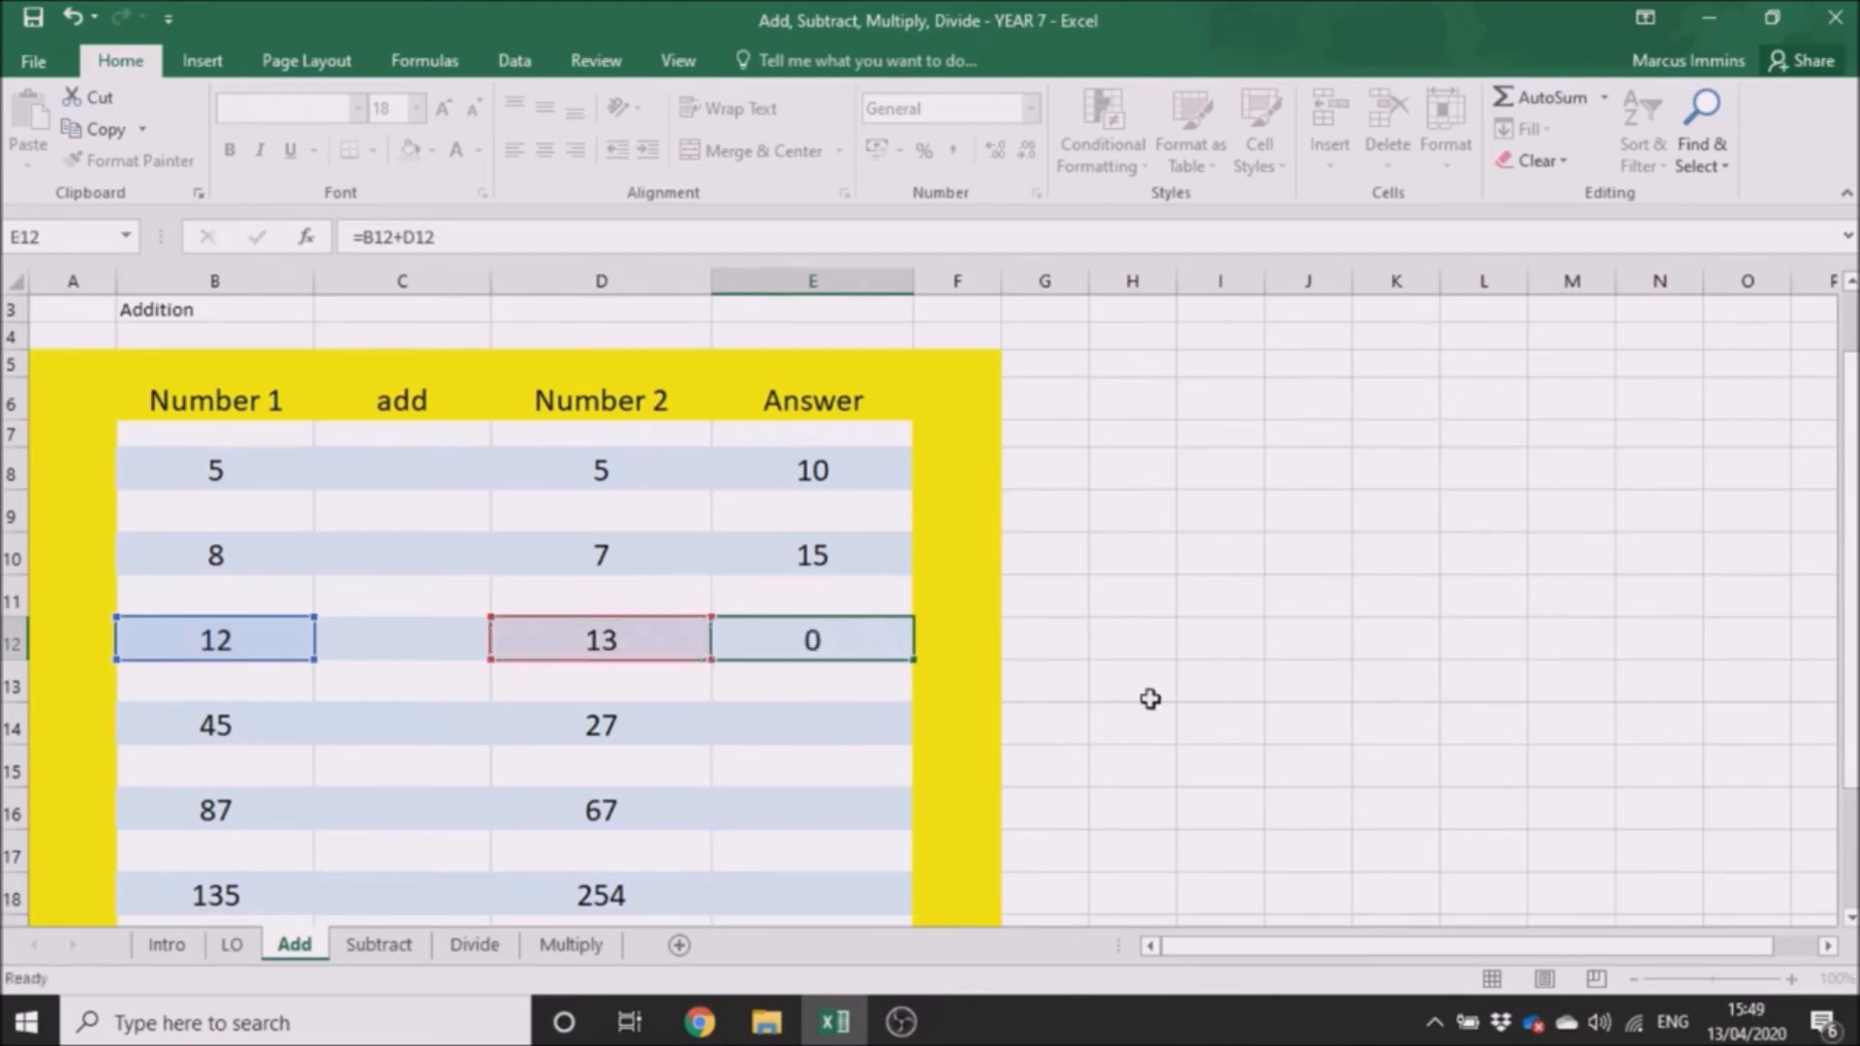
pyautogui.press('Return')
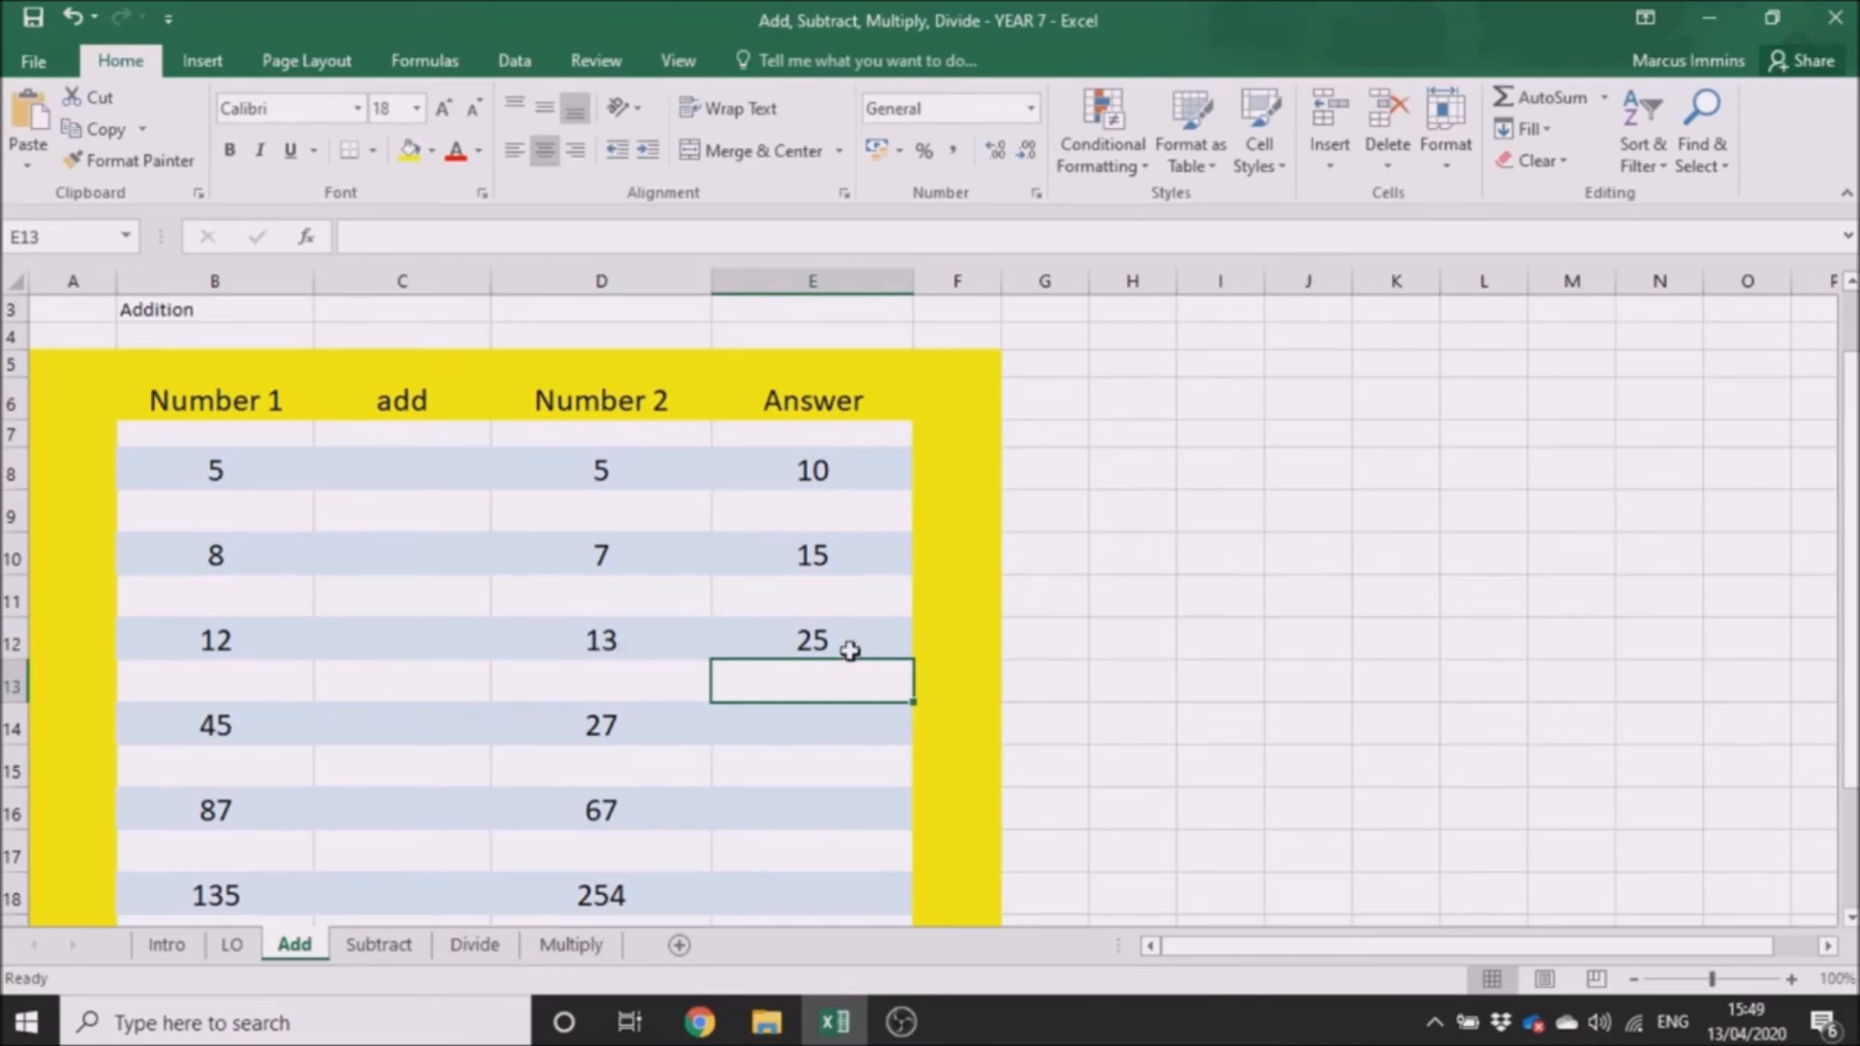
pyautogui.click(1087, 686)
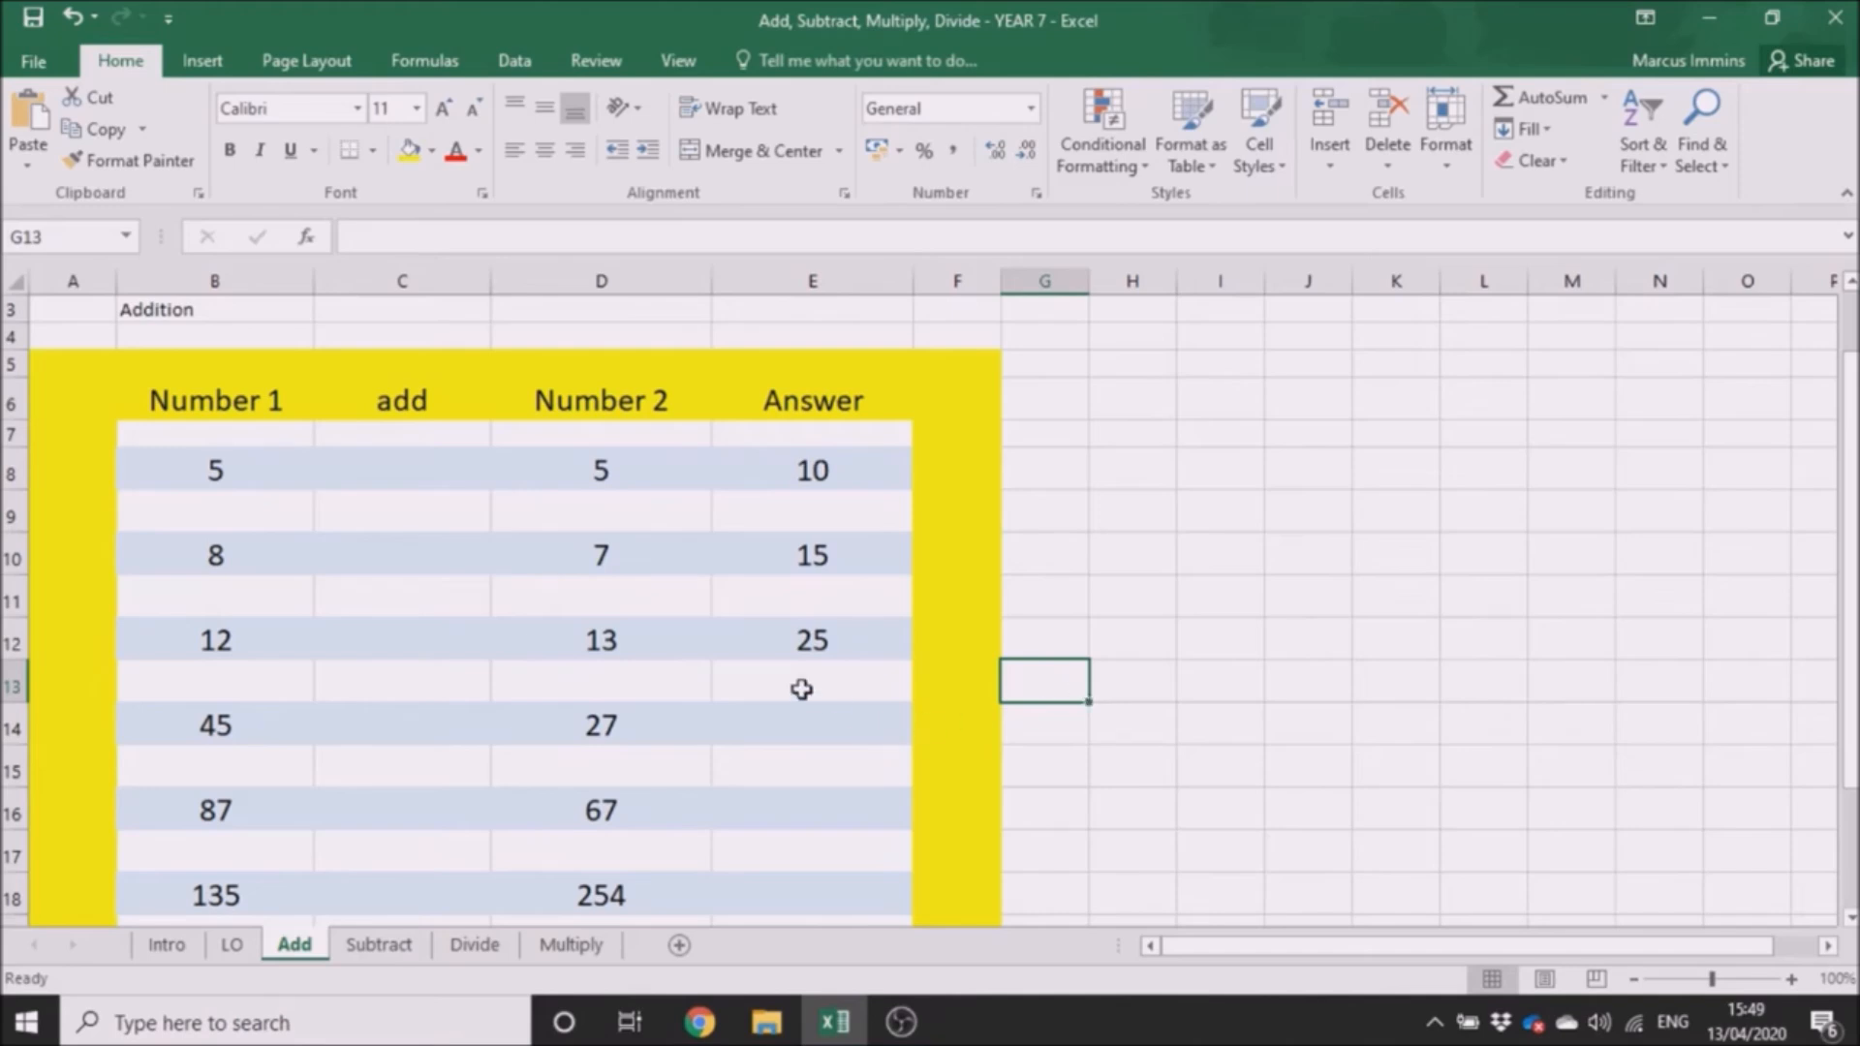
# On the Subtract sheet, enter the formula =B8-D8 in Answer cell E8.
pyautogui.click(392, 955)
pyautogui.click(1502, 651)
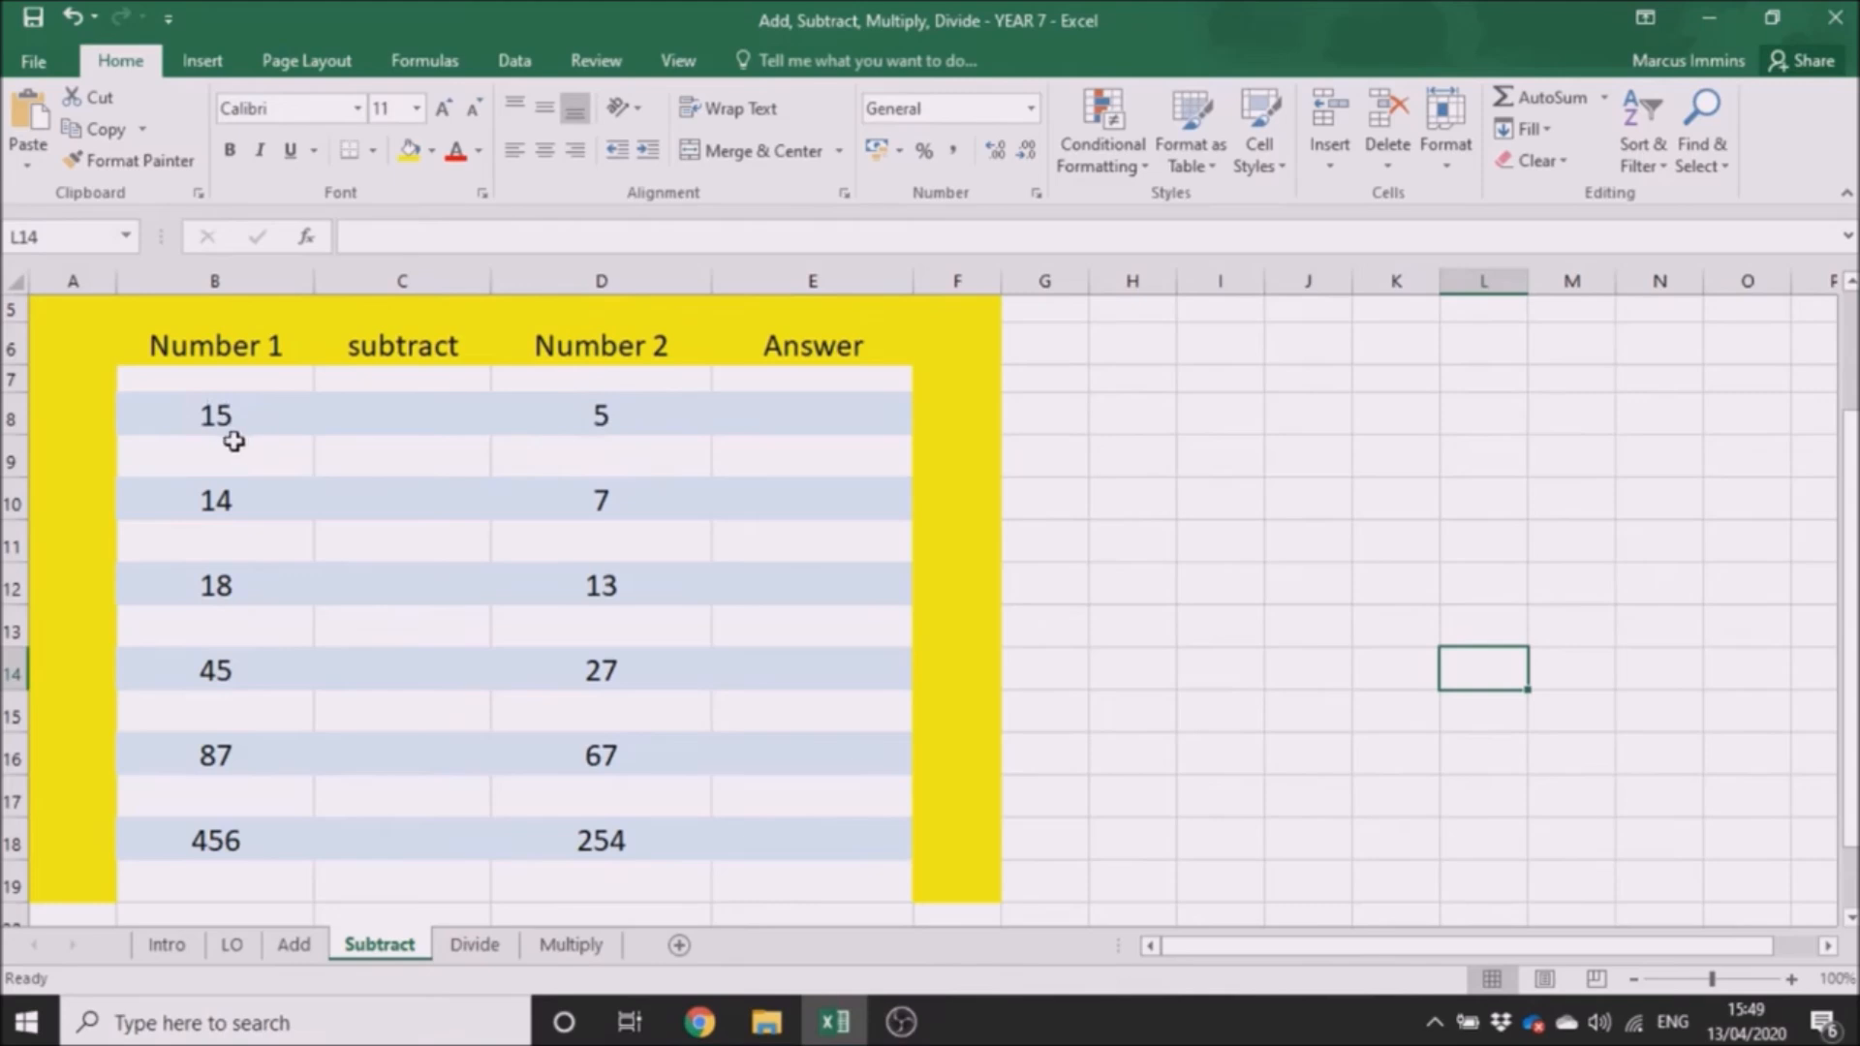
pyautogui.click(834, 424)
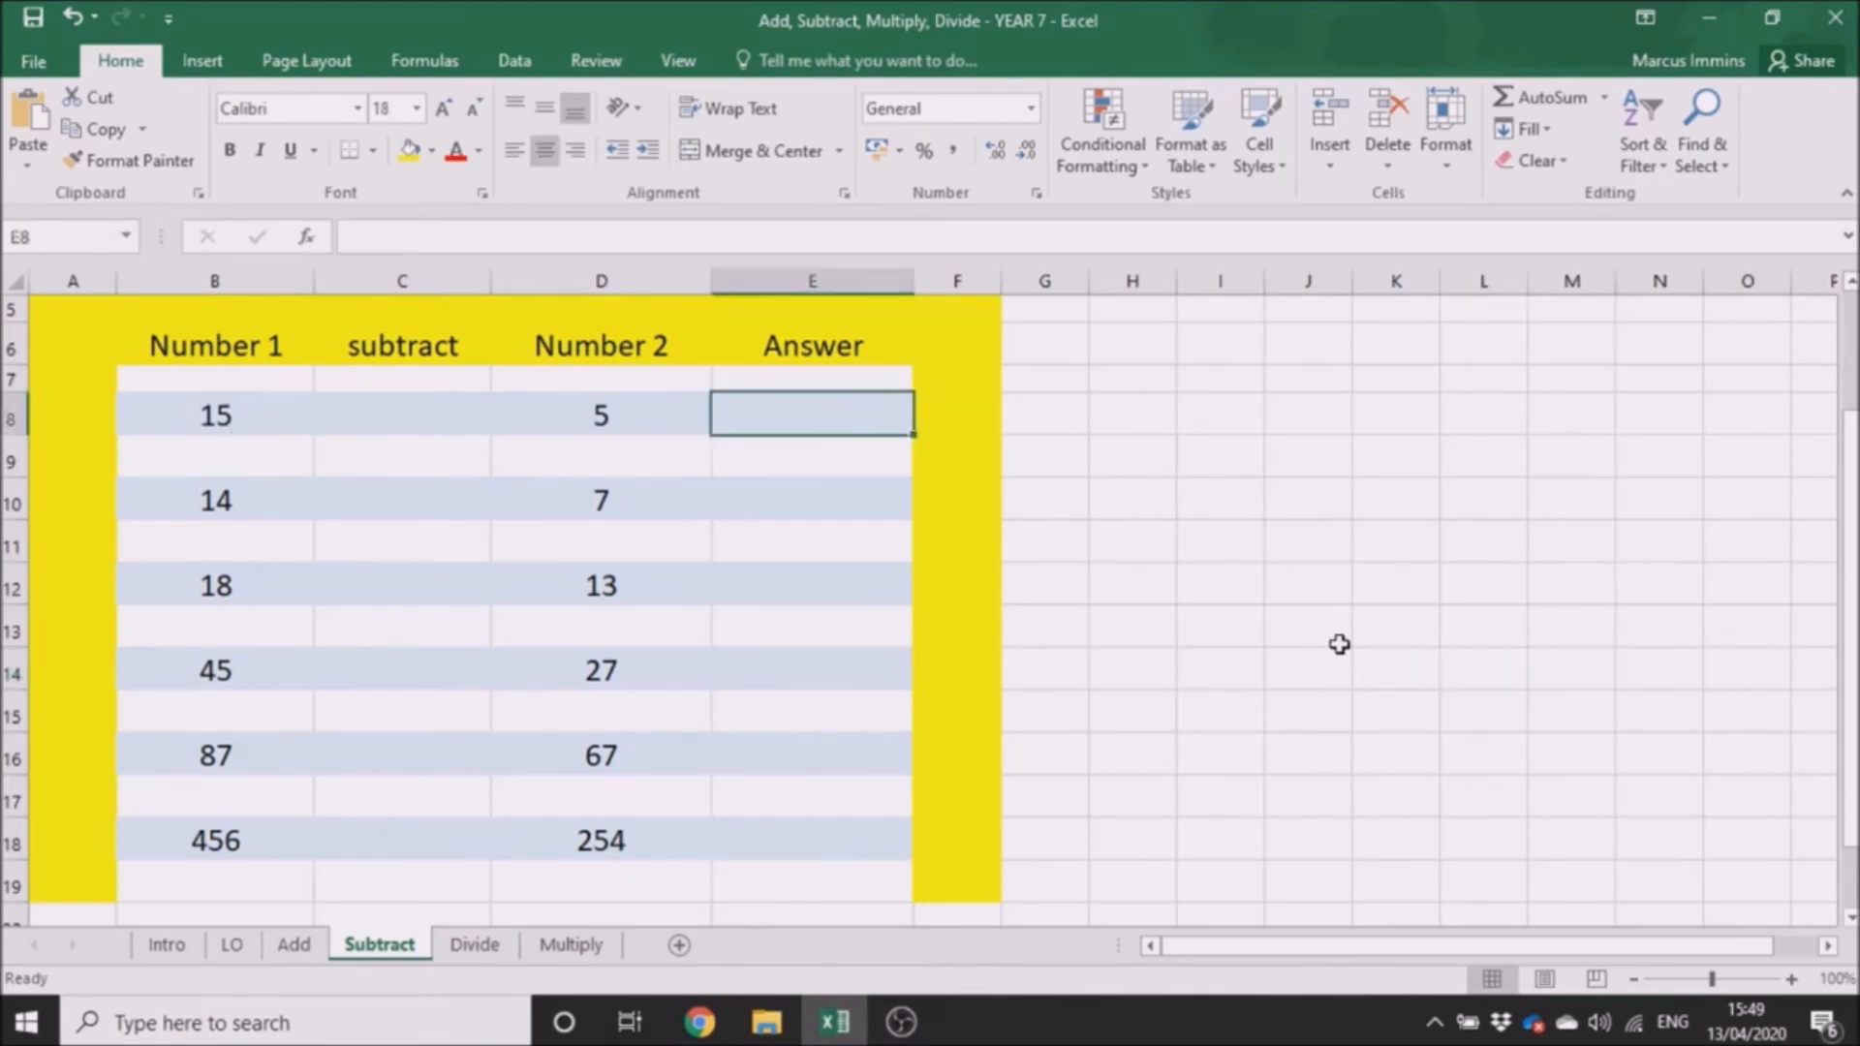
pyautogui.write('=')
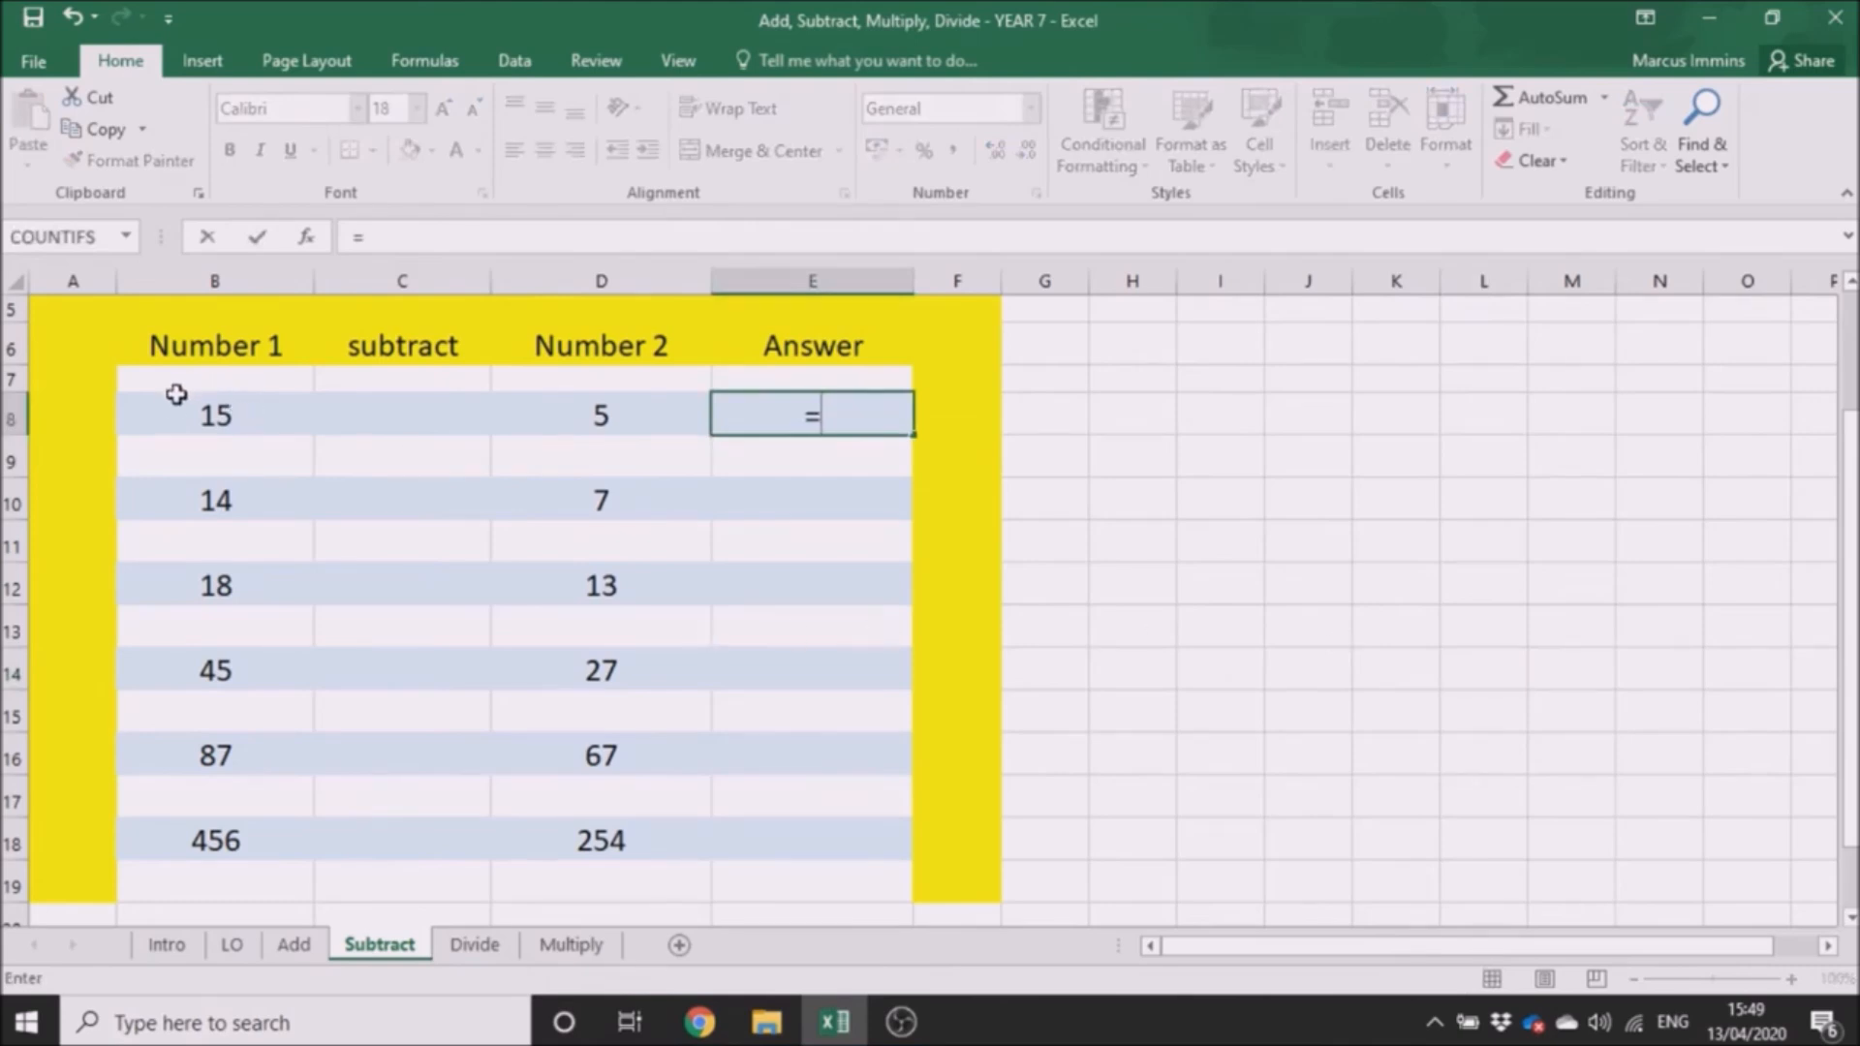
pyautogui.click(270, 418)
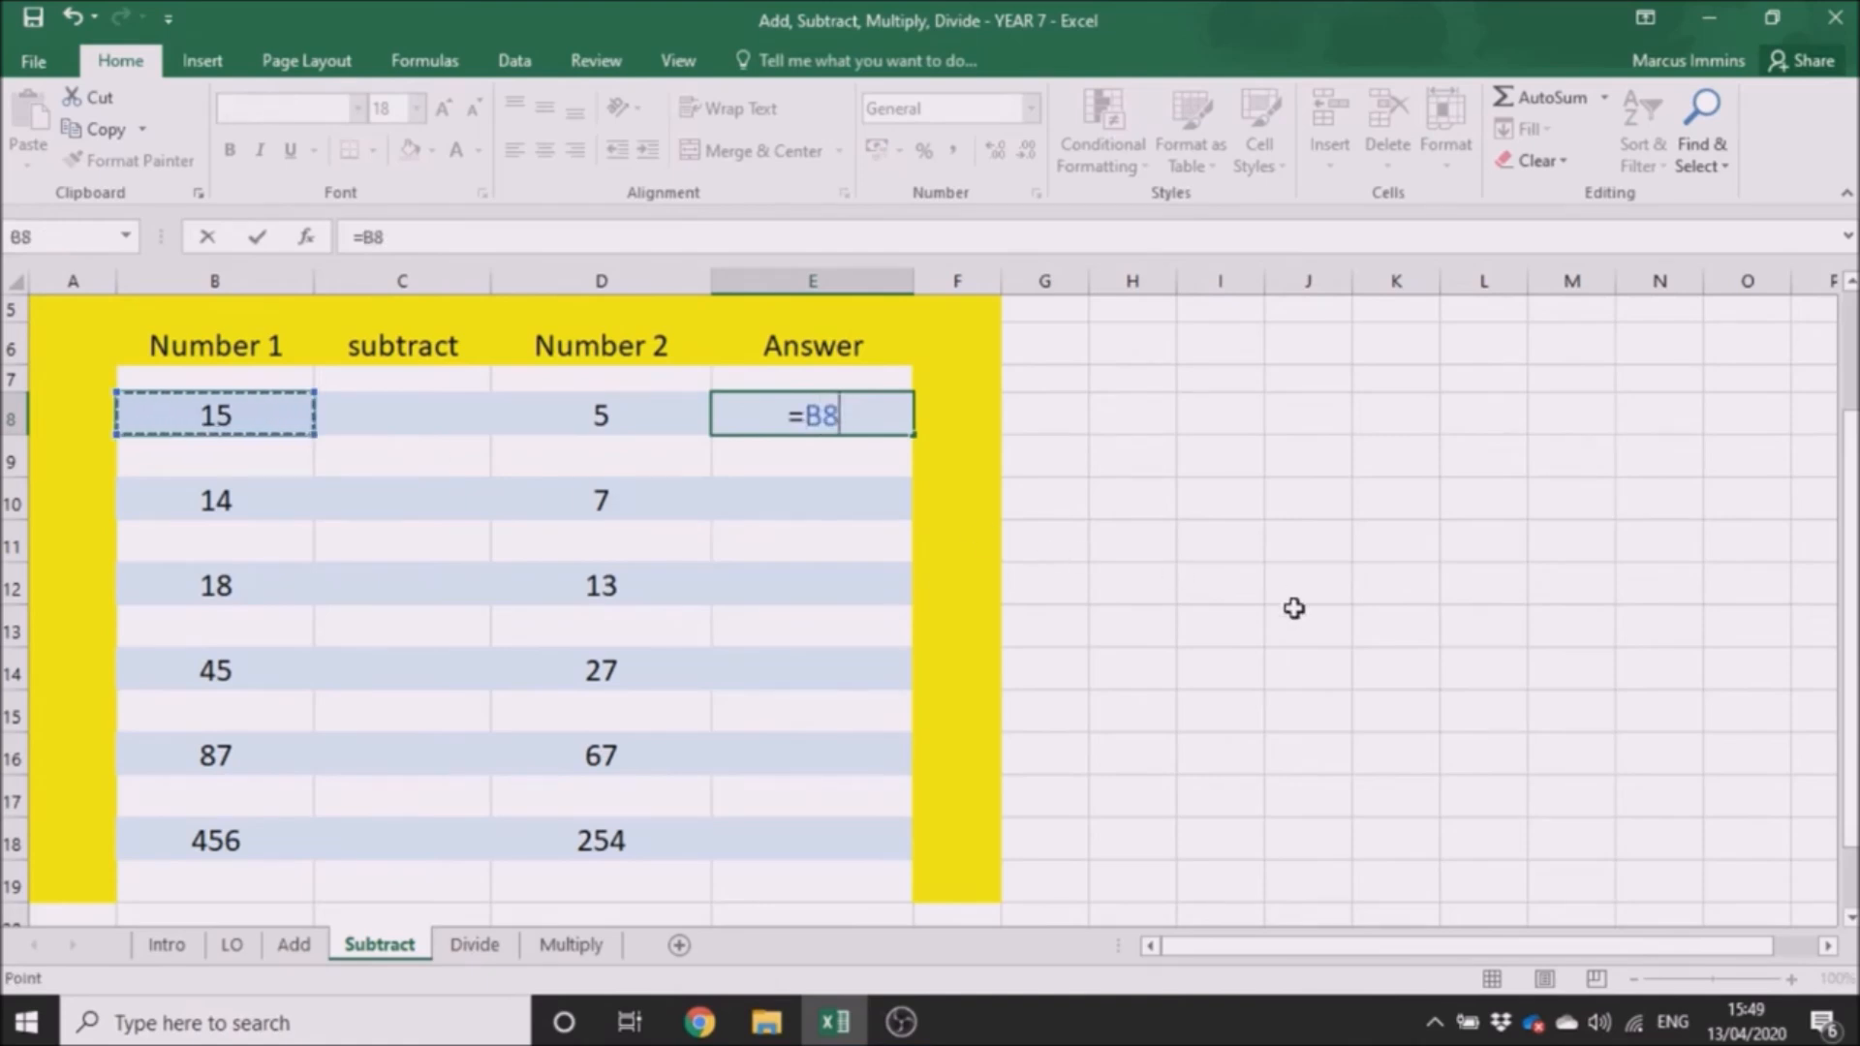
pyautogui.write('-')
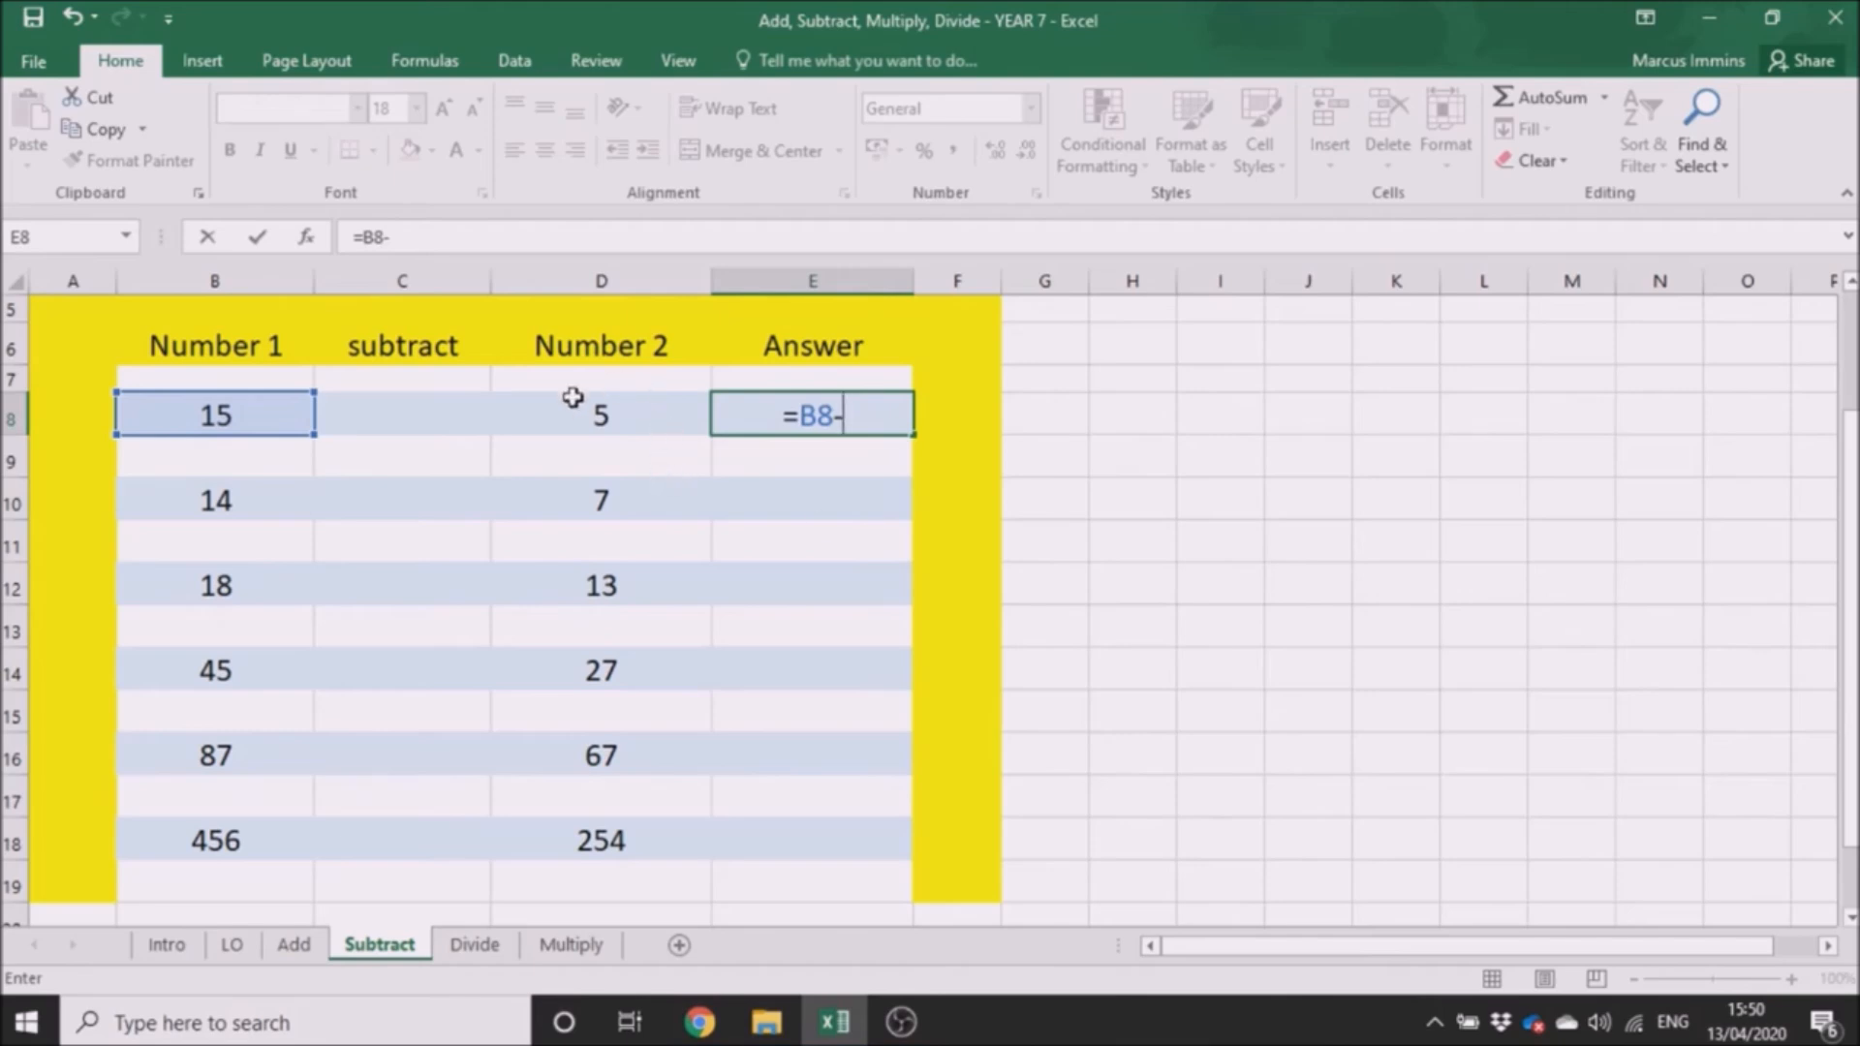
pyautogui.click(662, 420)
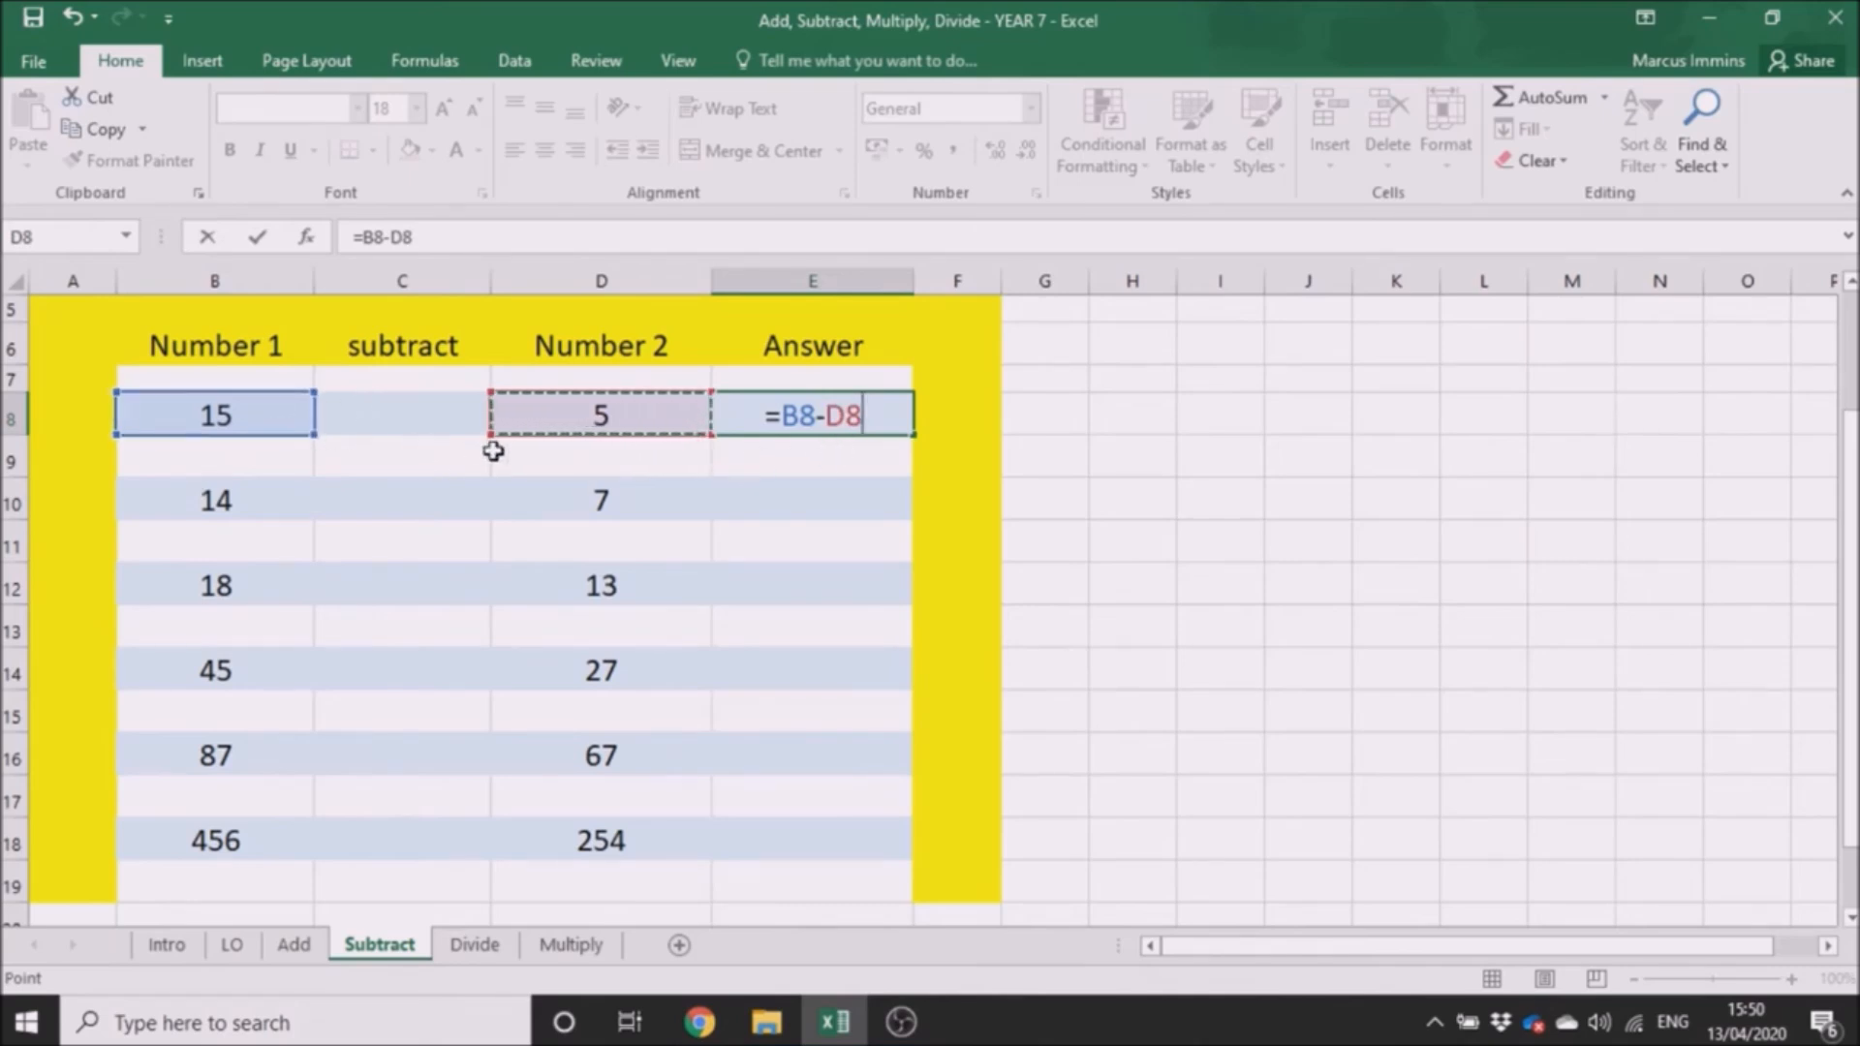
pyautogui.press('Return')
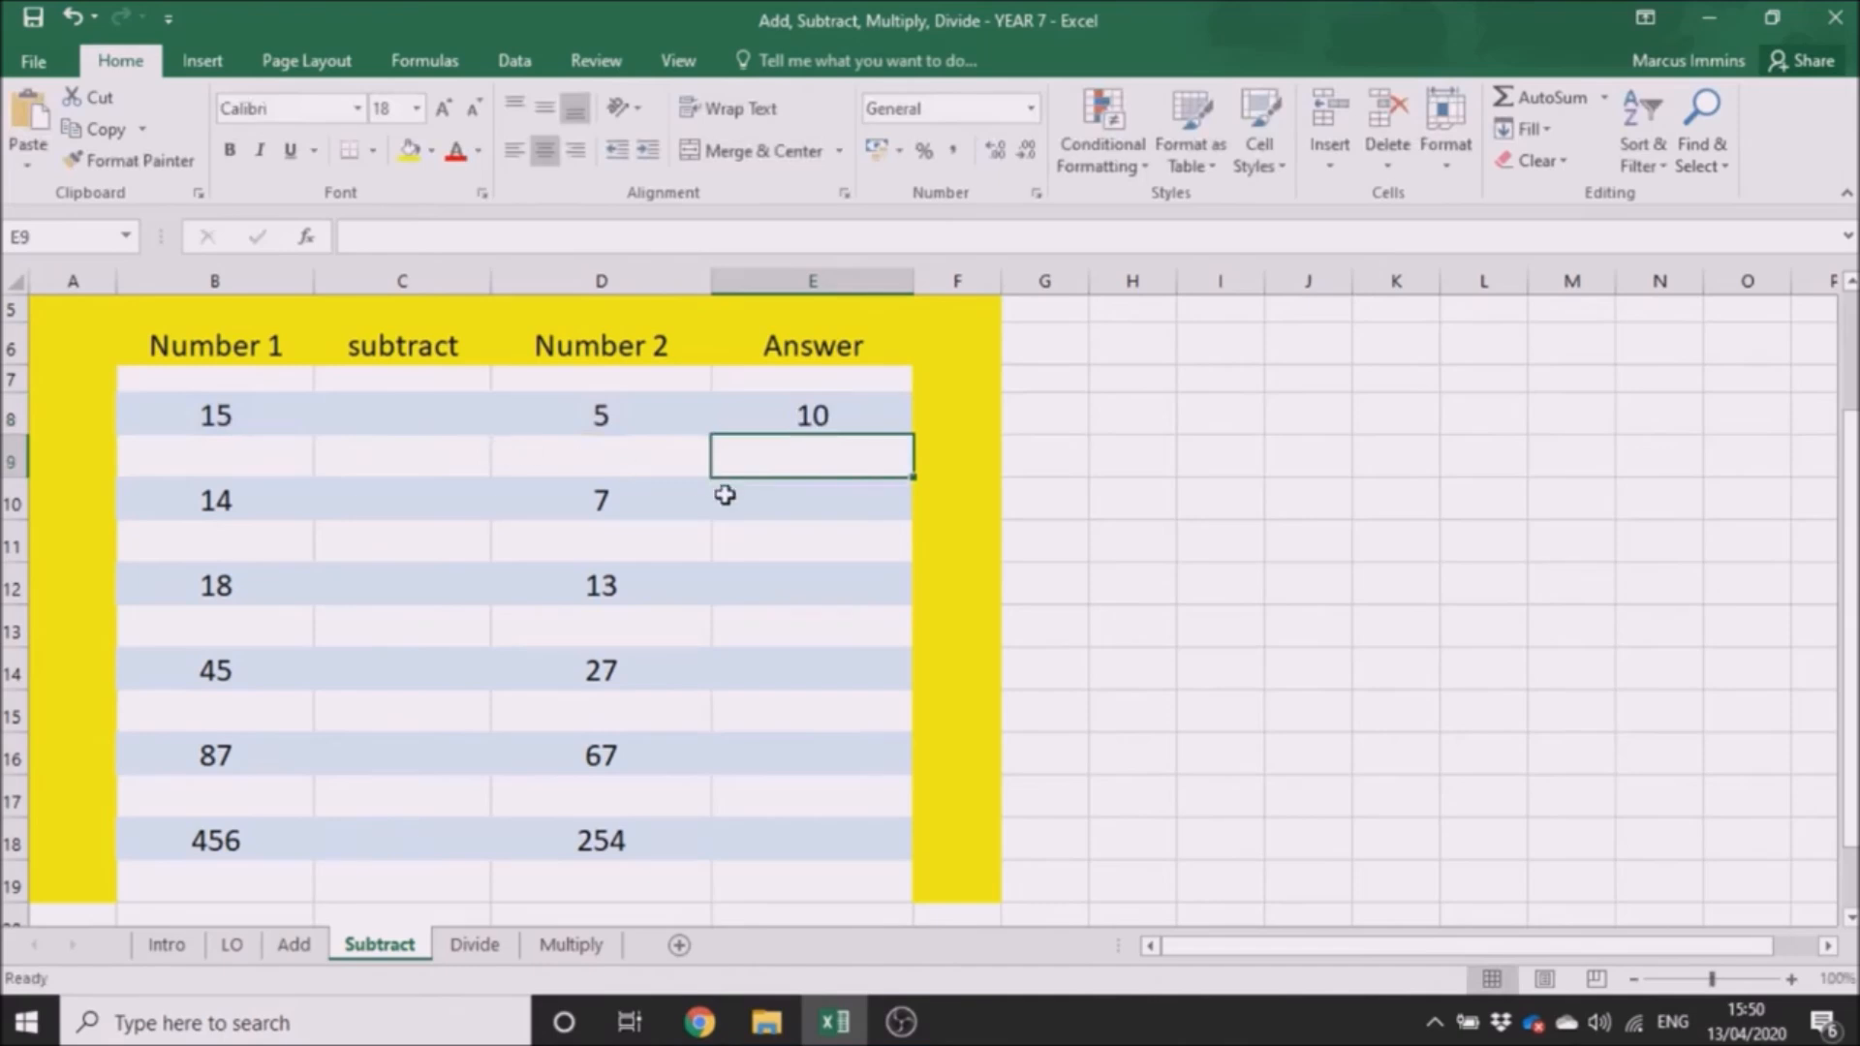
# Enter the formula =B10-D10 in Answer cell E10 to subtract the second pair of numbers.
pyautogui.click(822, 496)
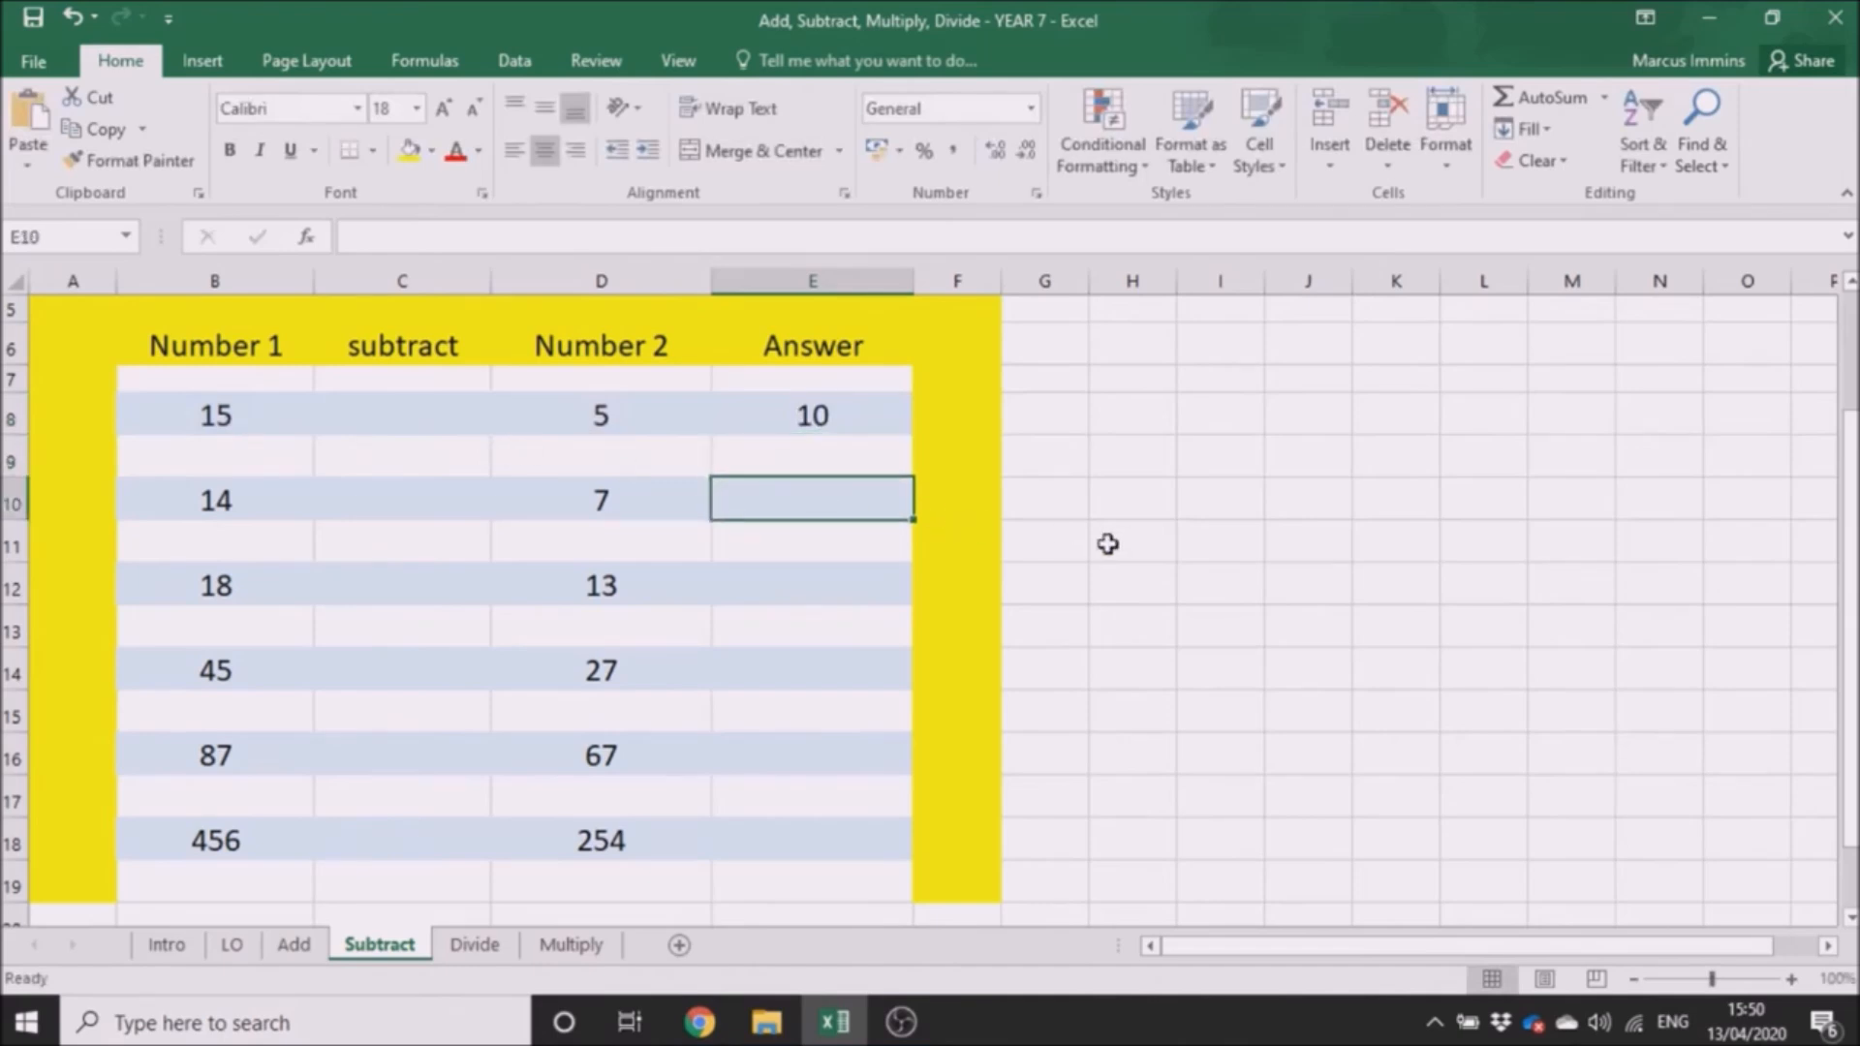
pyautogui.write('=')
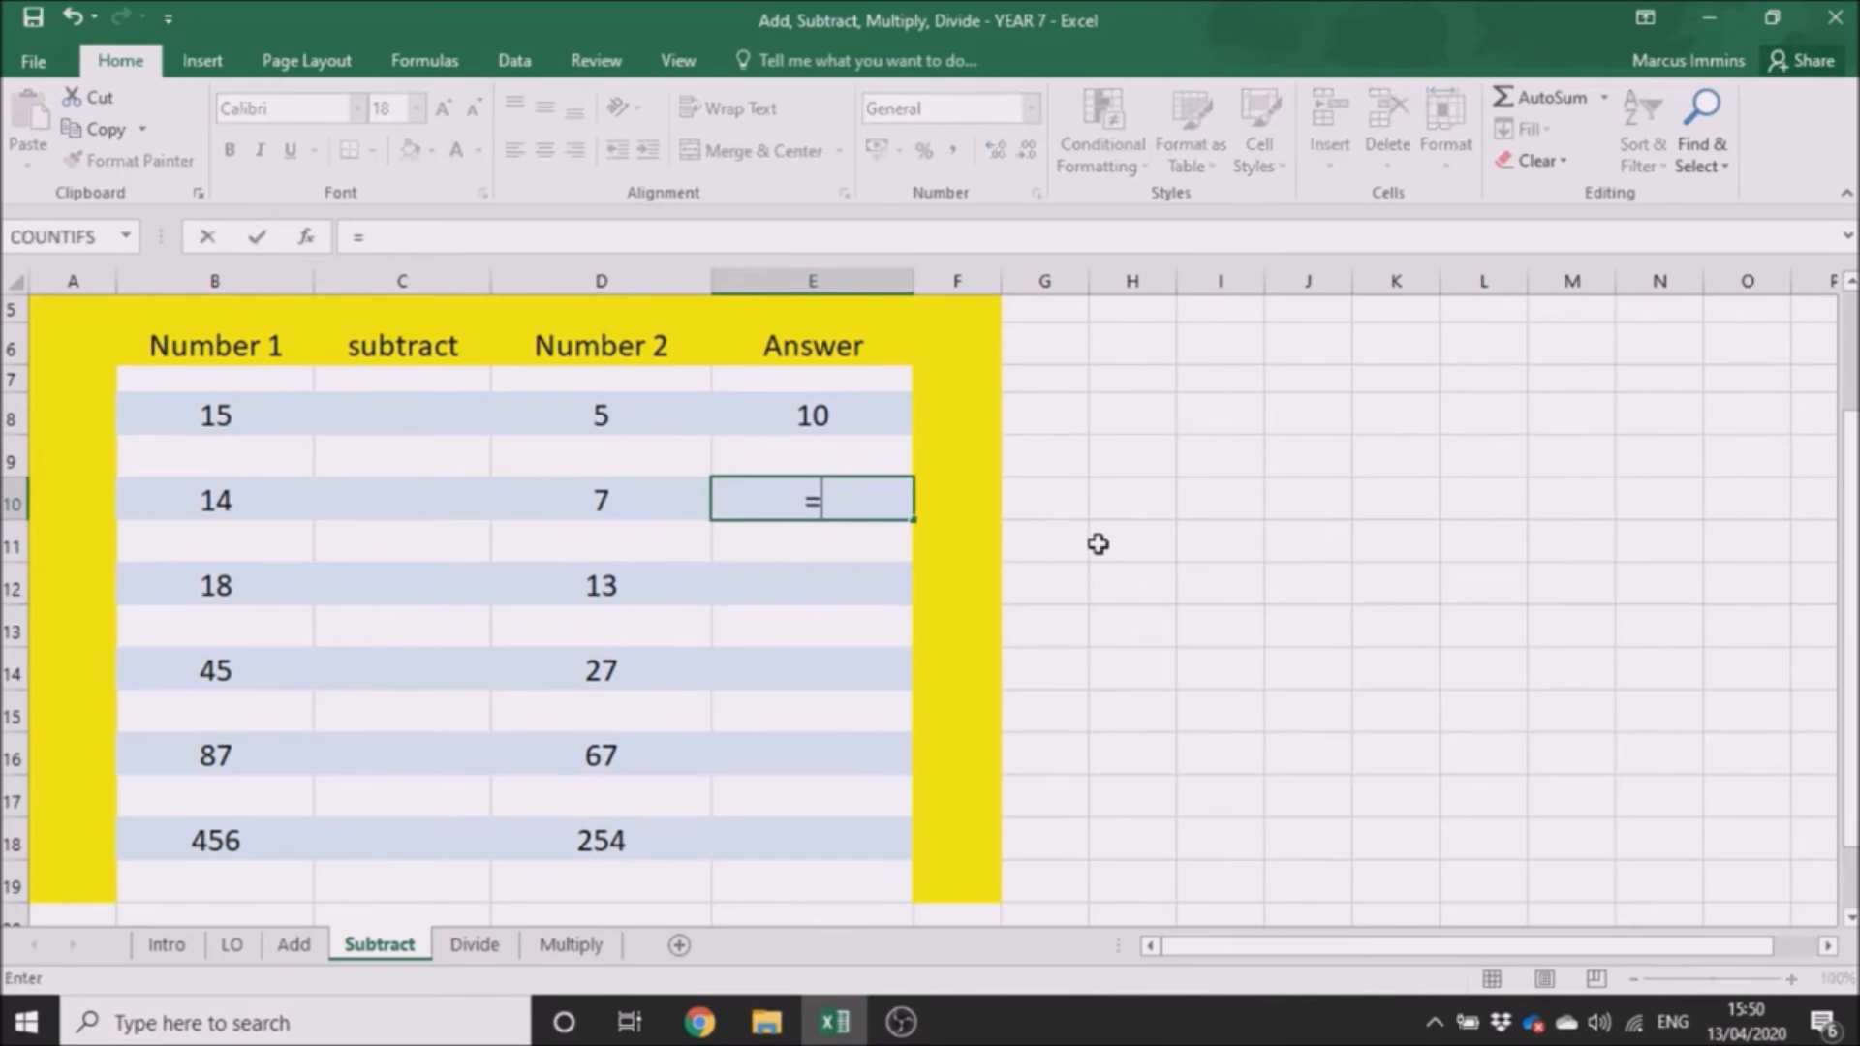
pyautogui.click(279, 499)
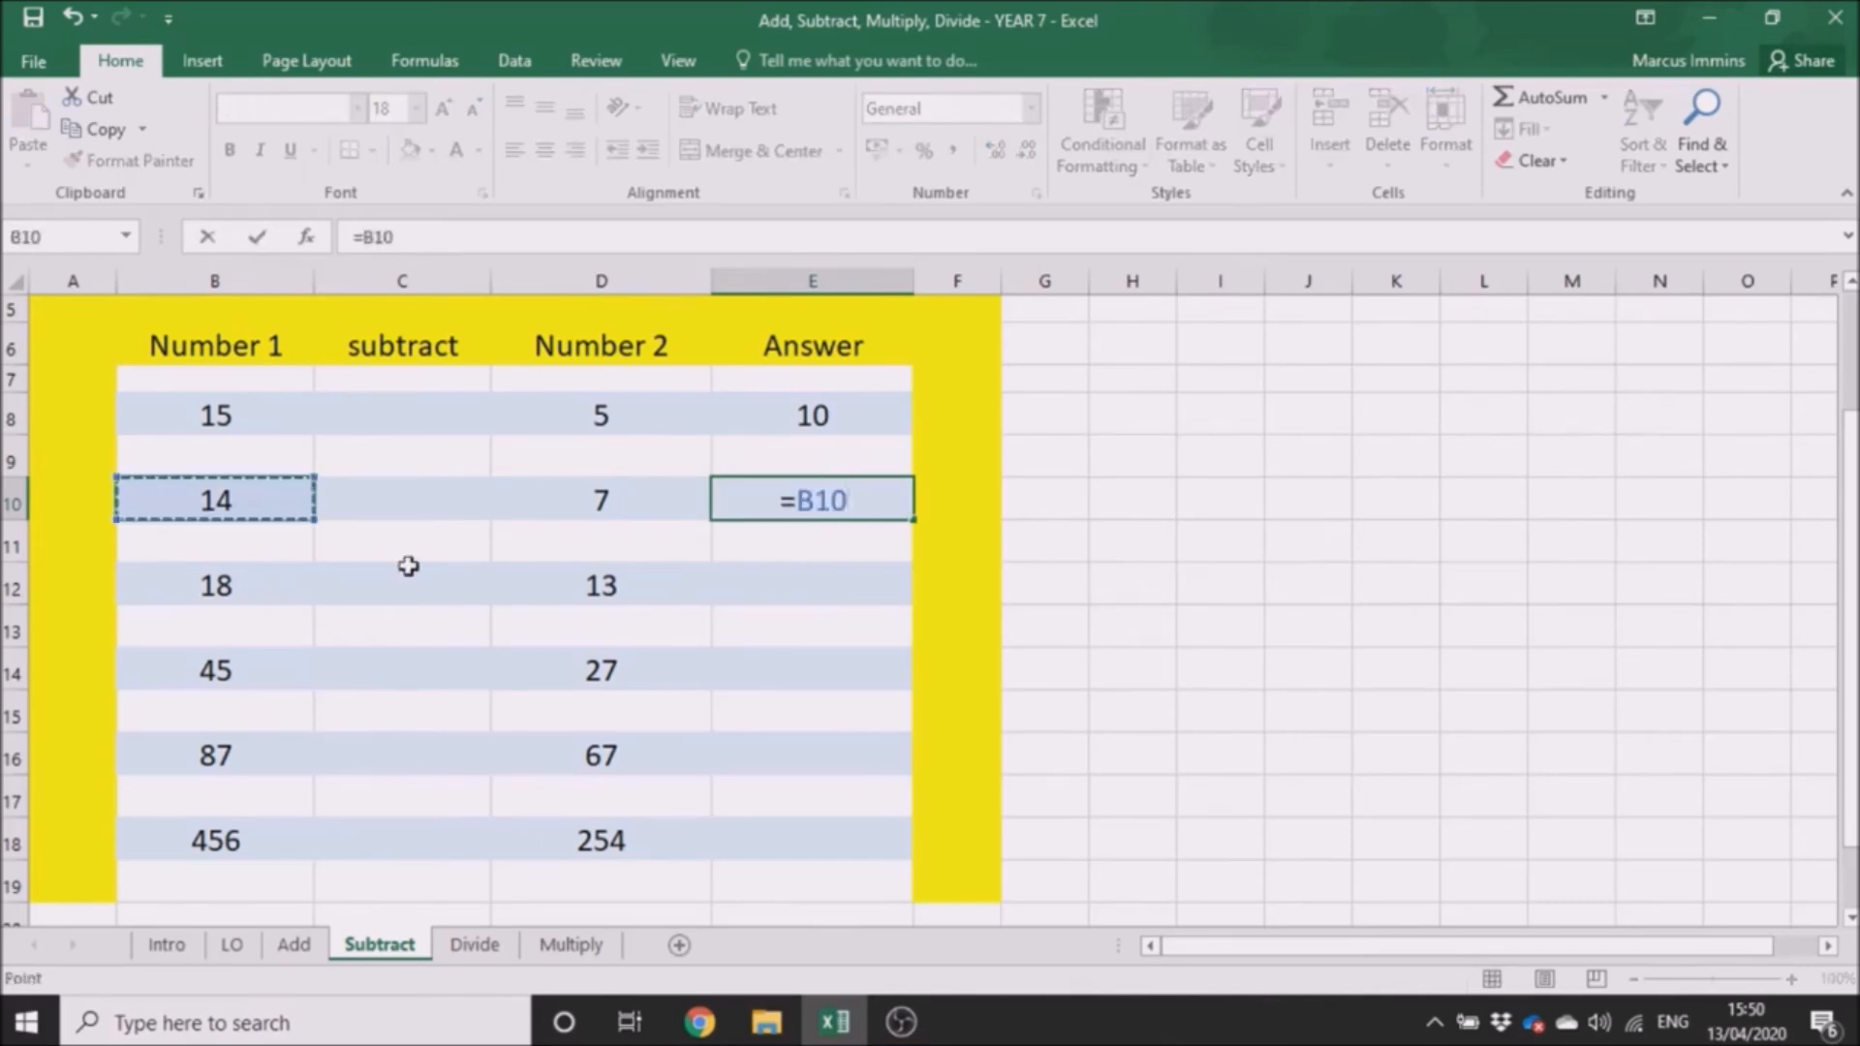
pyautogui.write('-')
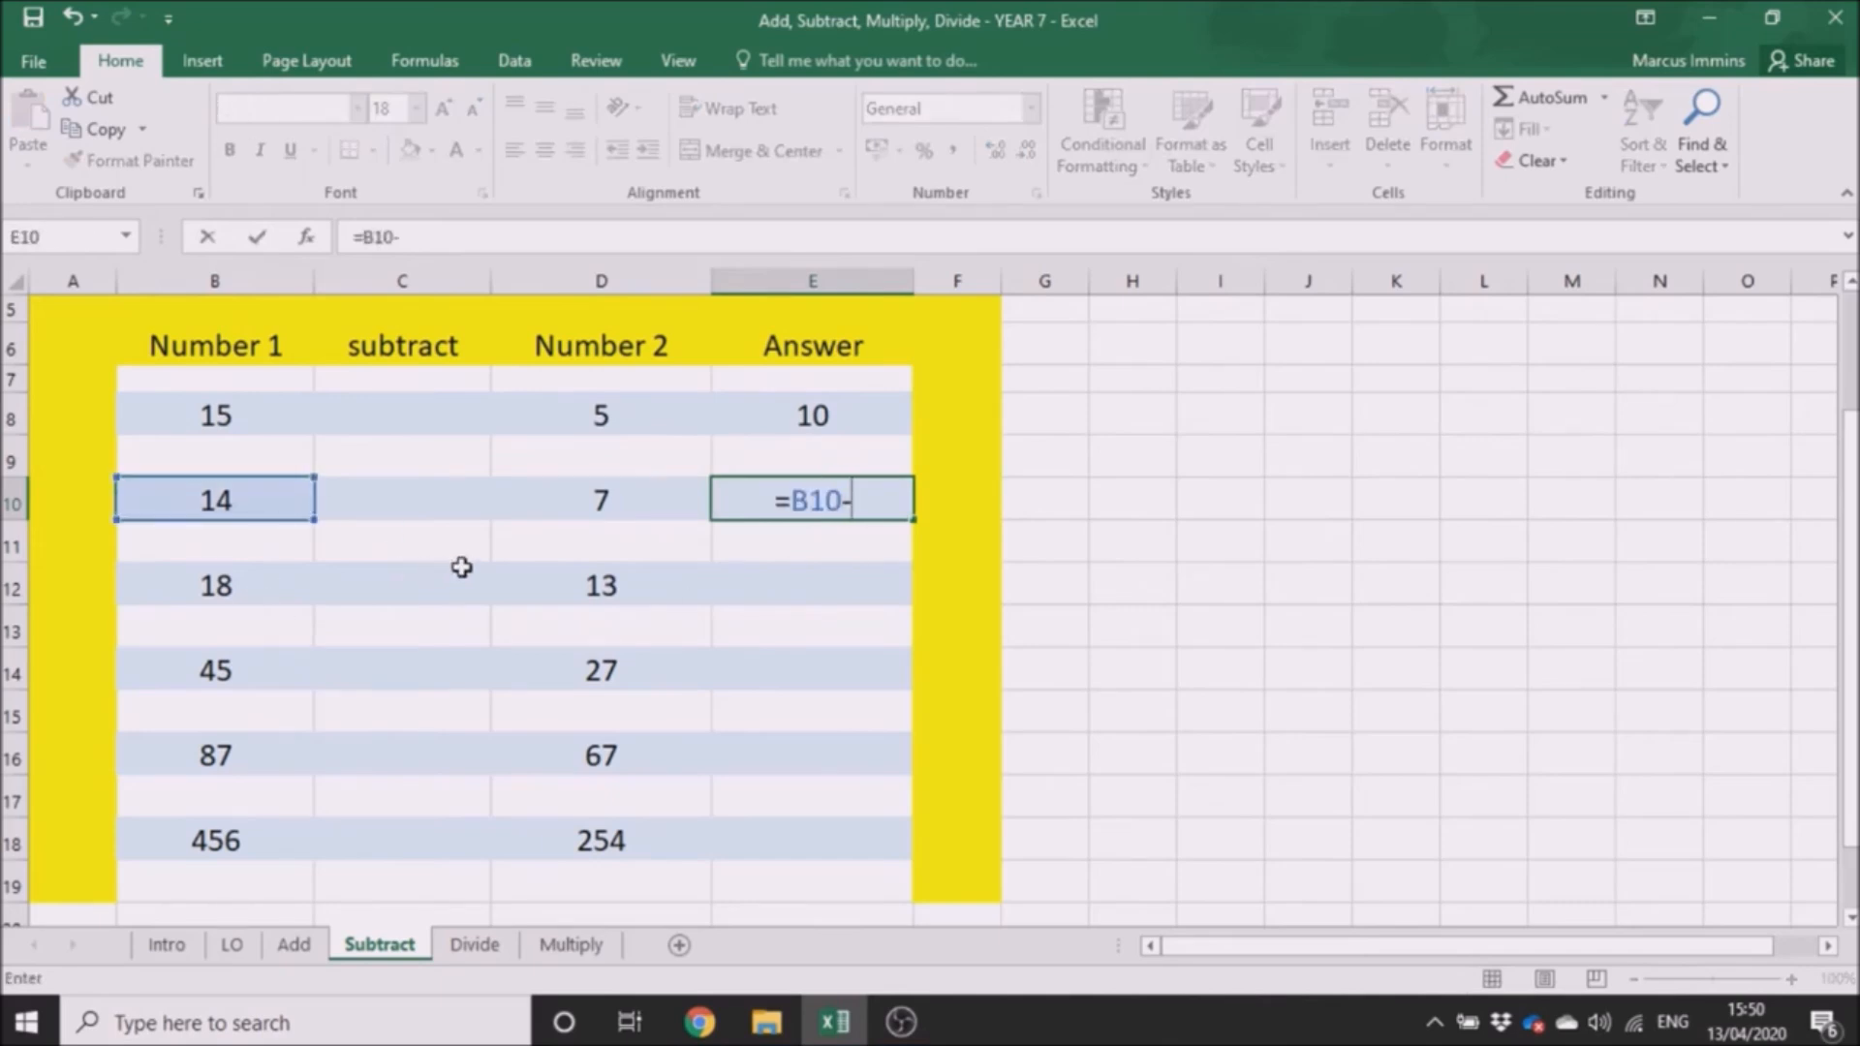
pyautogui.click(552, 498)
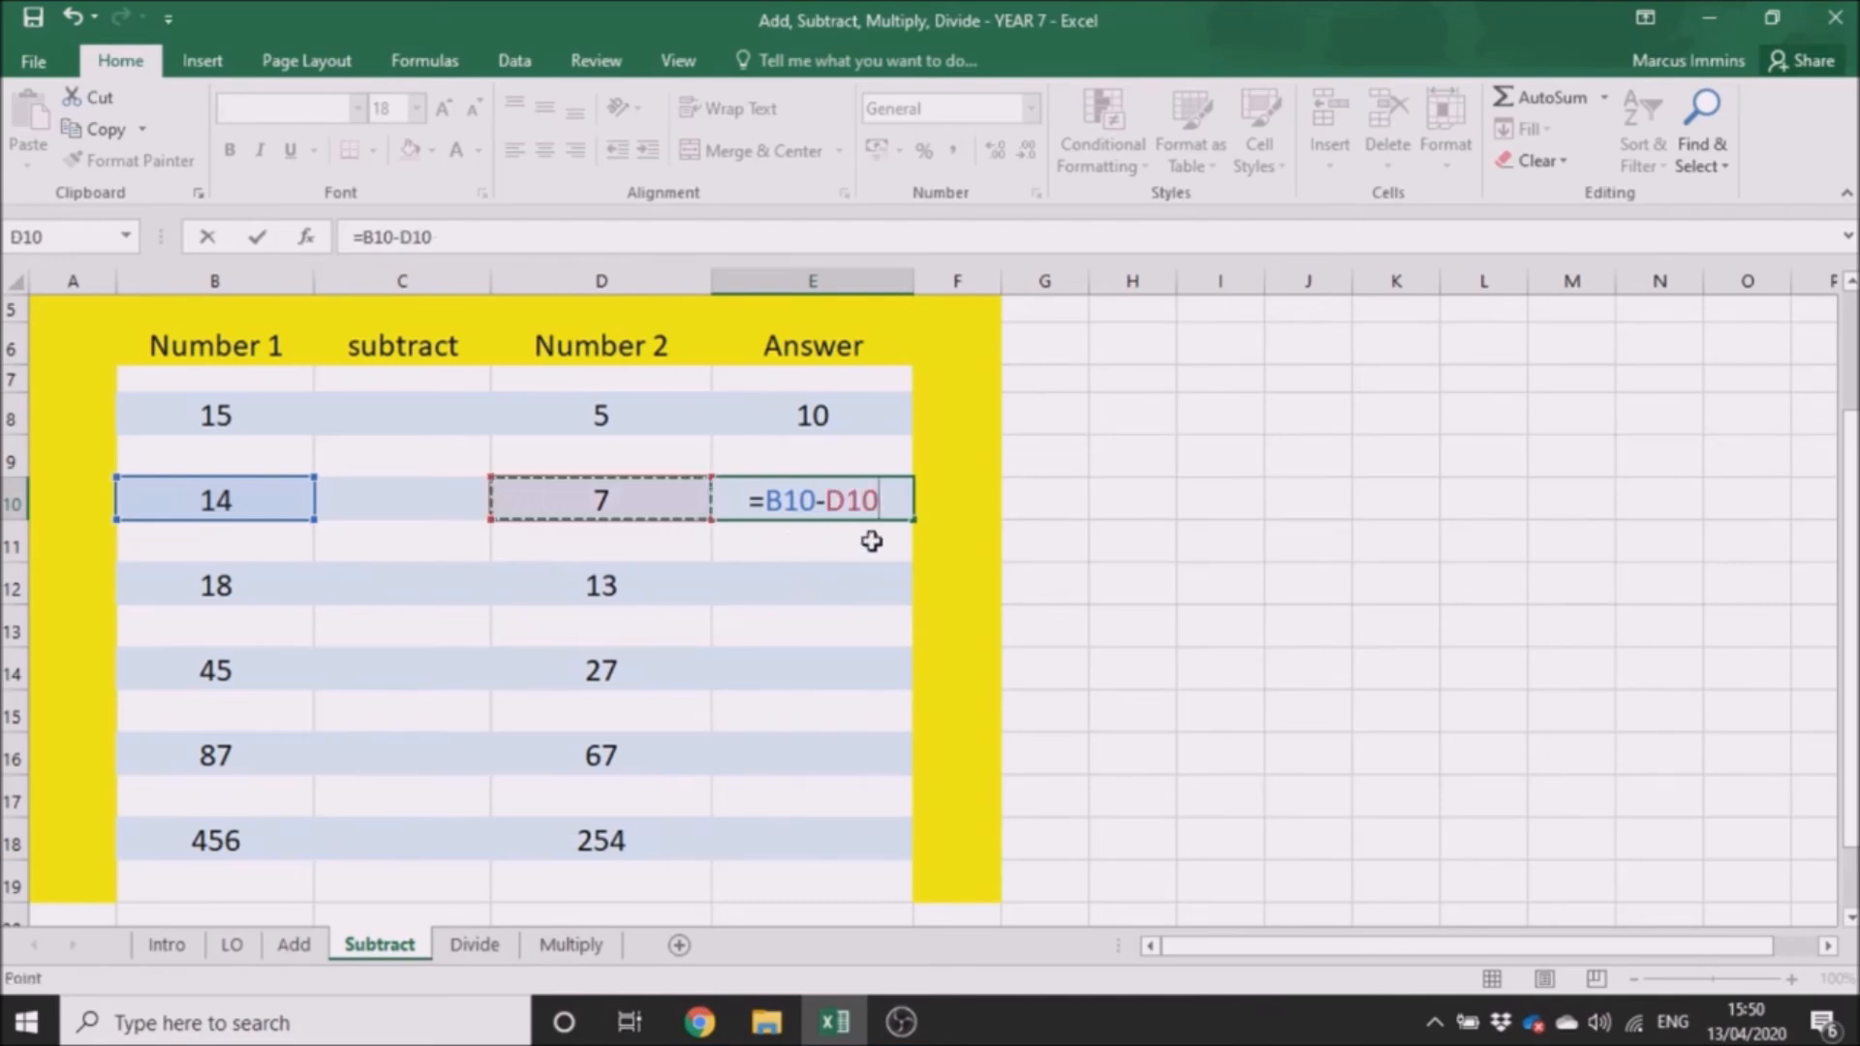
pyautogui.press('Return')
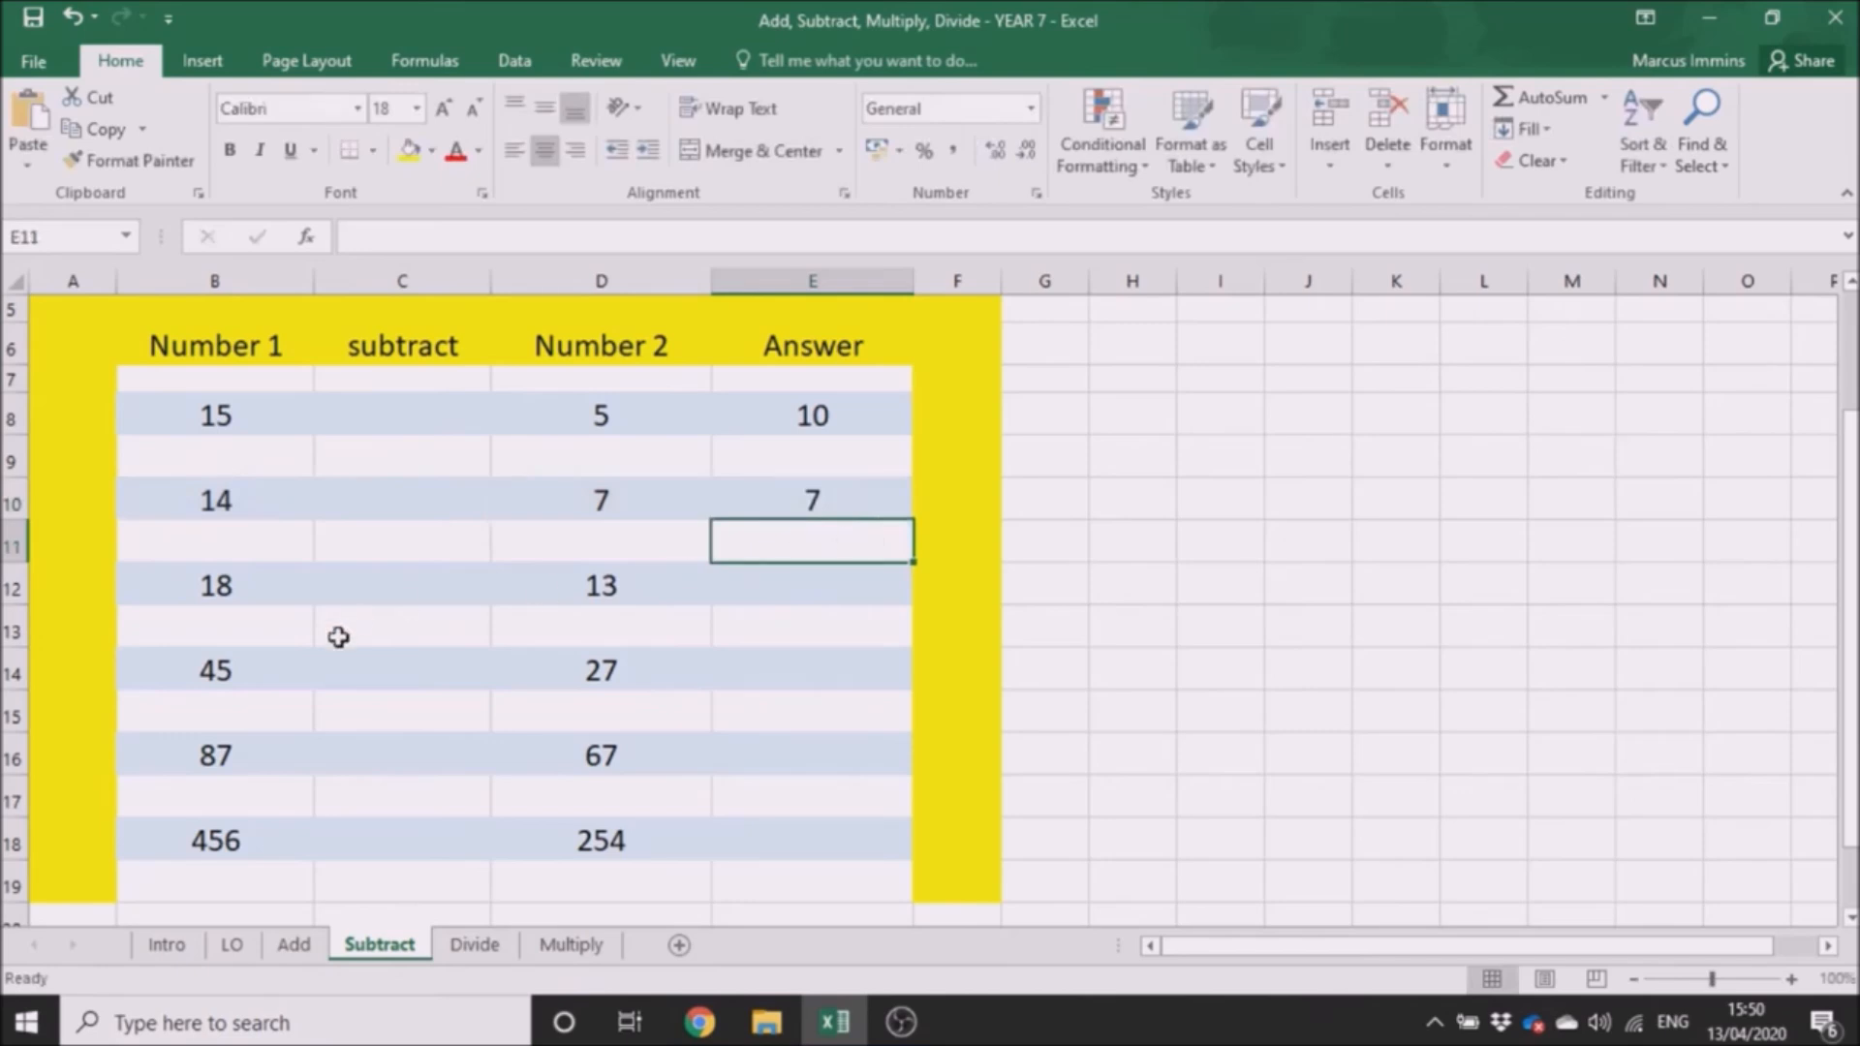
# Enter the formula =B12-D12 in Answer cell E12 to subtract the third pair of numbers.
pyautogui.click(717, 597)
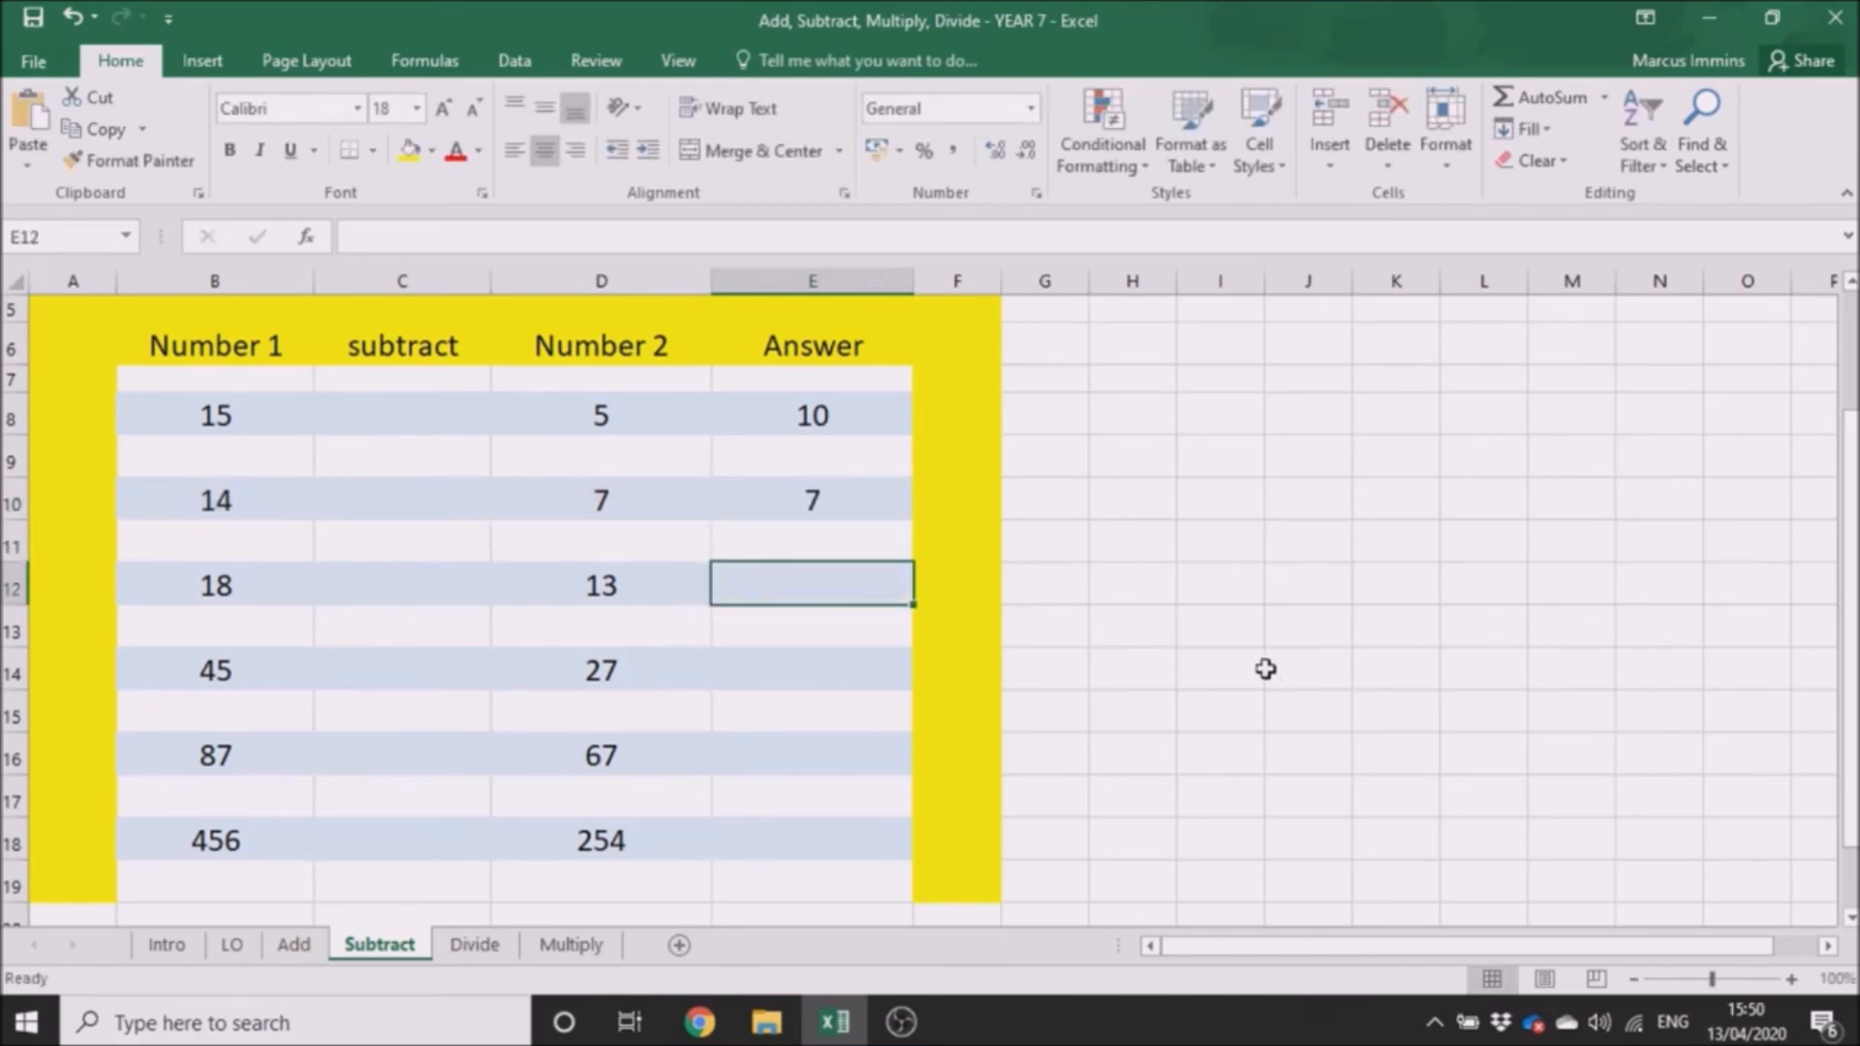
pyautogui.write('=')
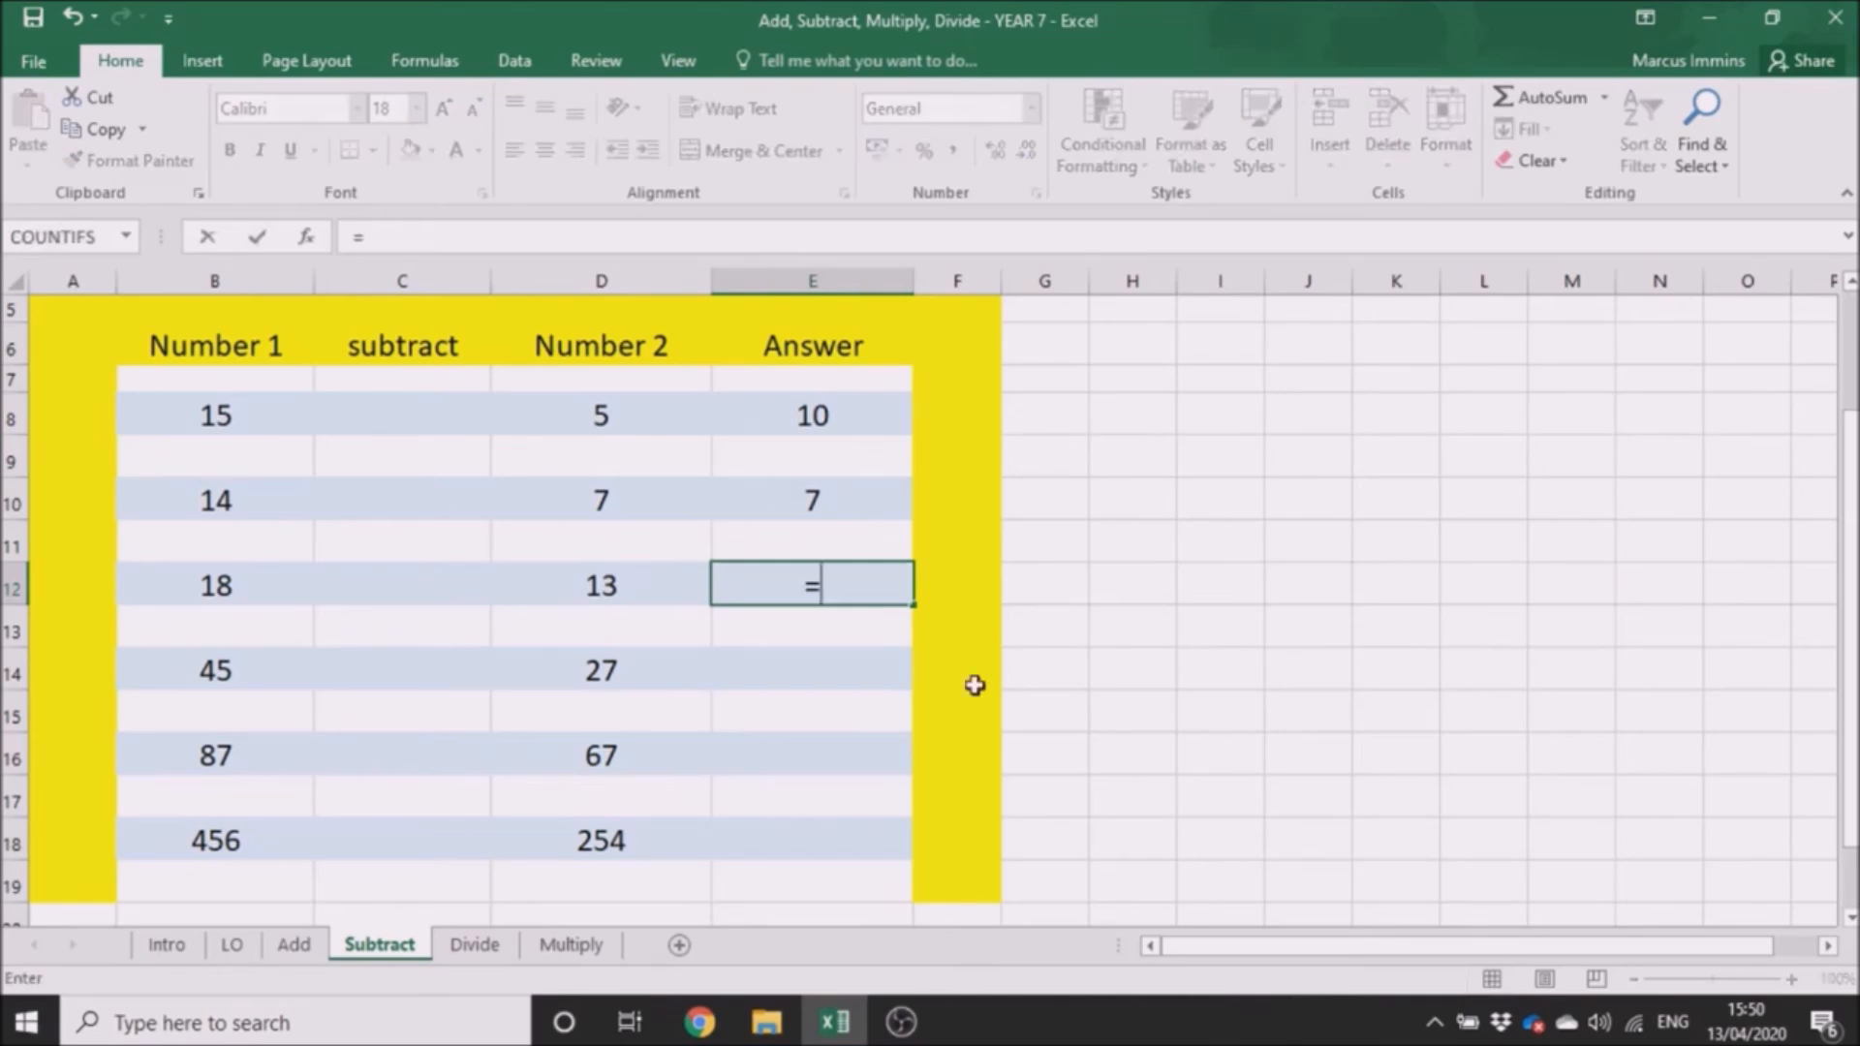
pyautogui.click(280, 579)
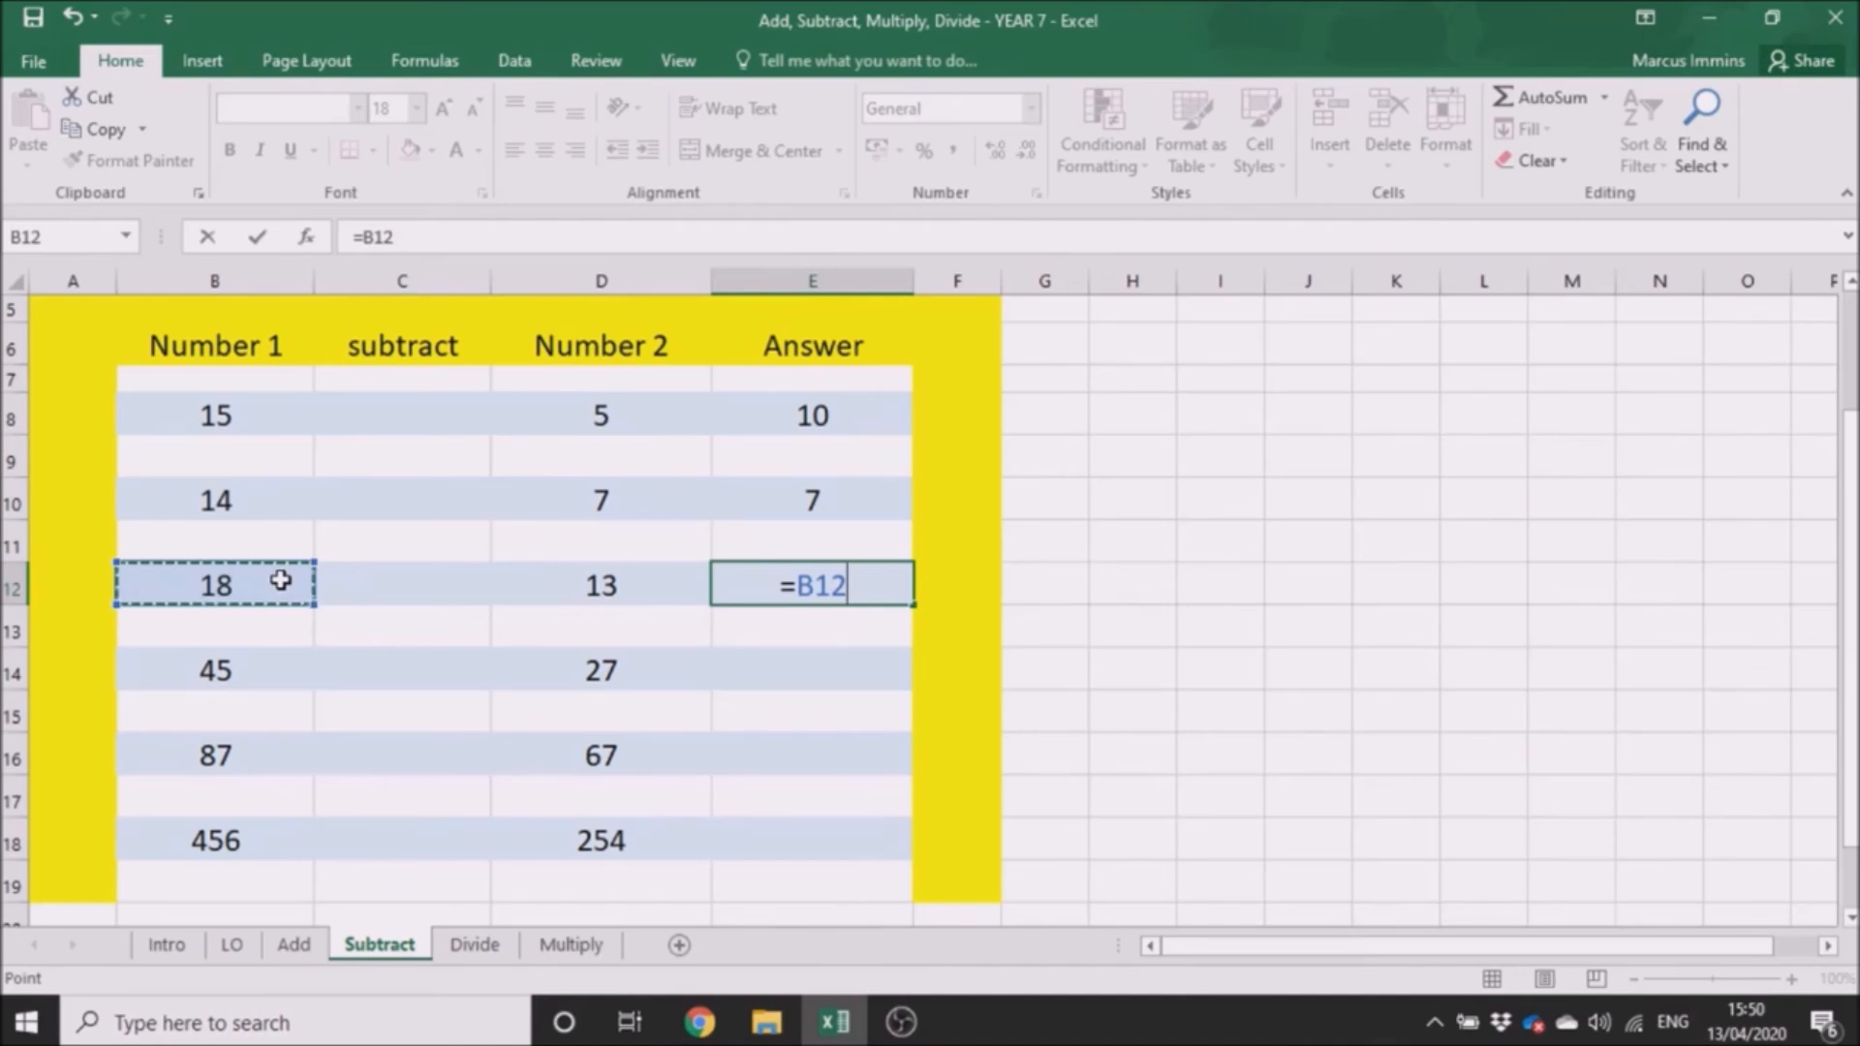
pyautogui.write('-')
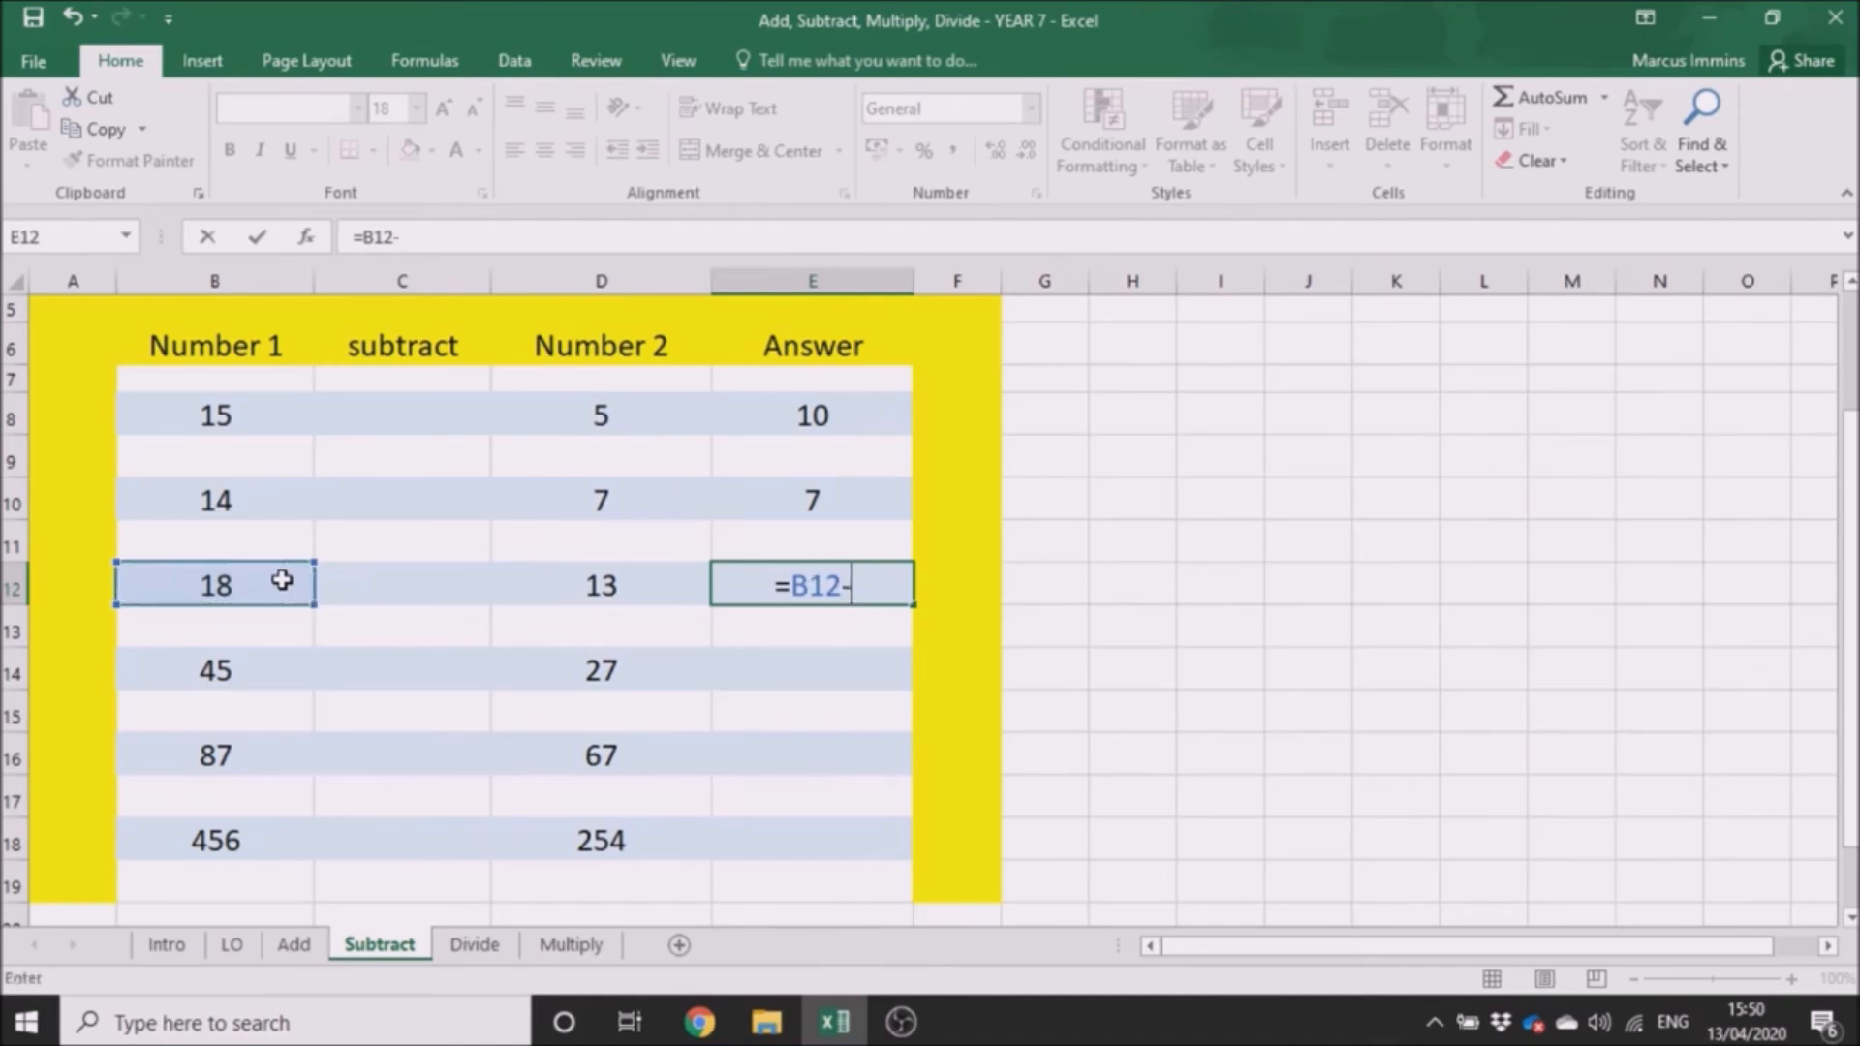
pyautogui.click(678, 590)
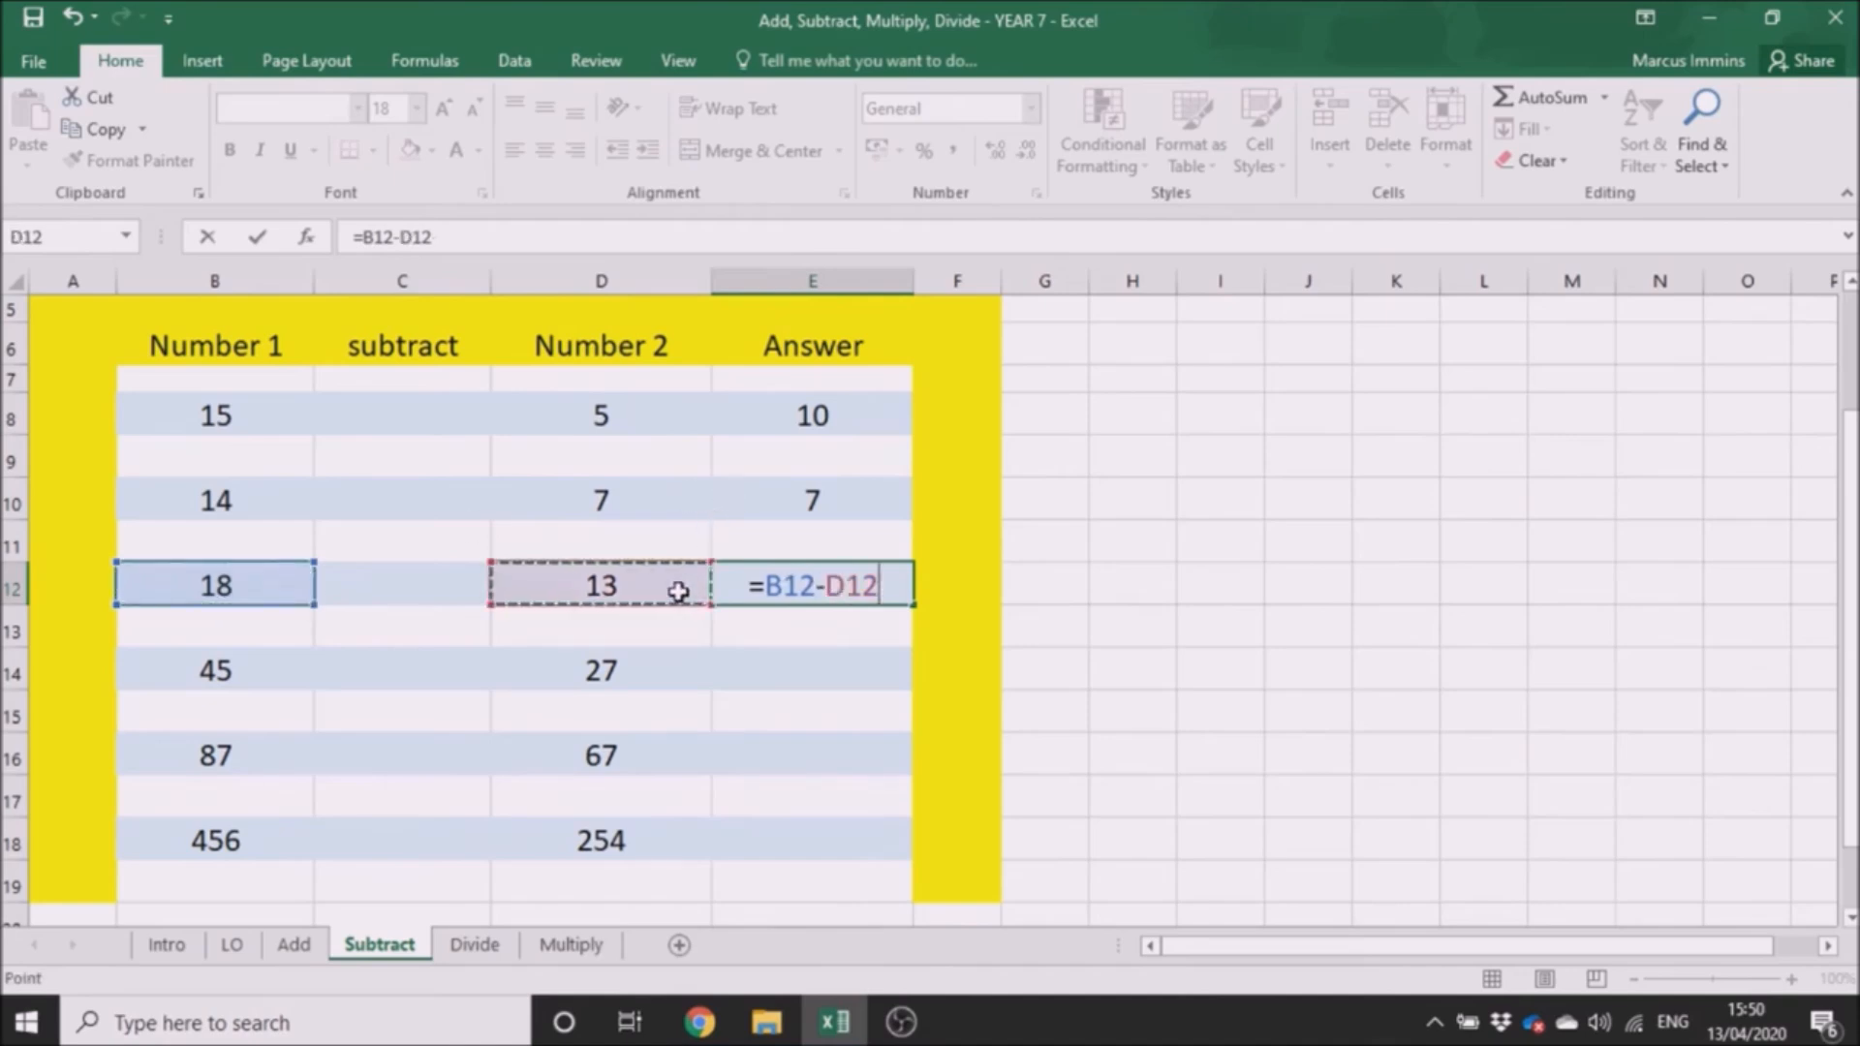
pyautogui.press('Return')
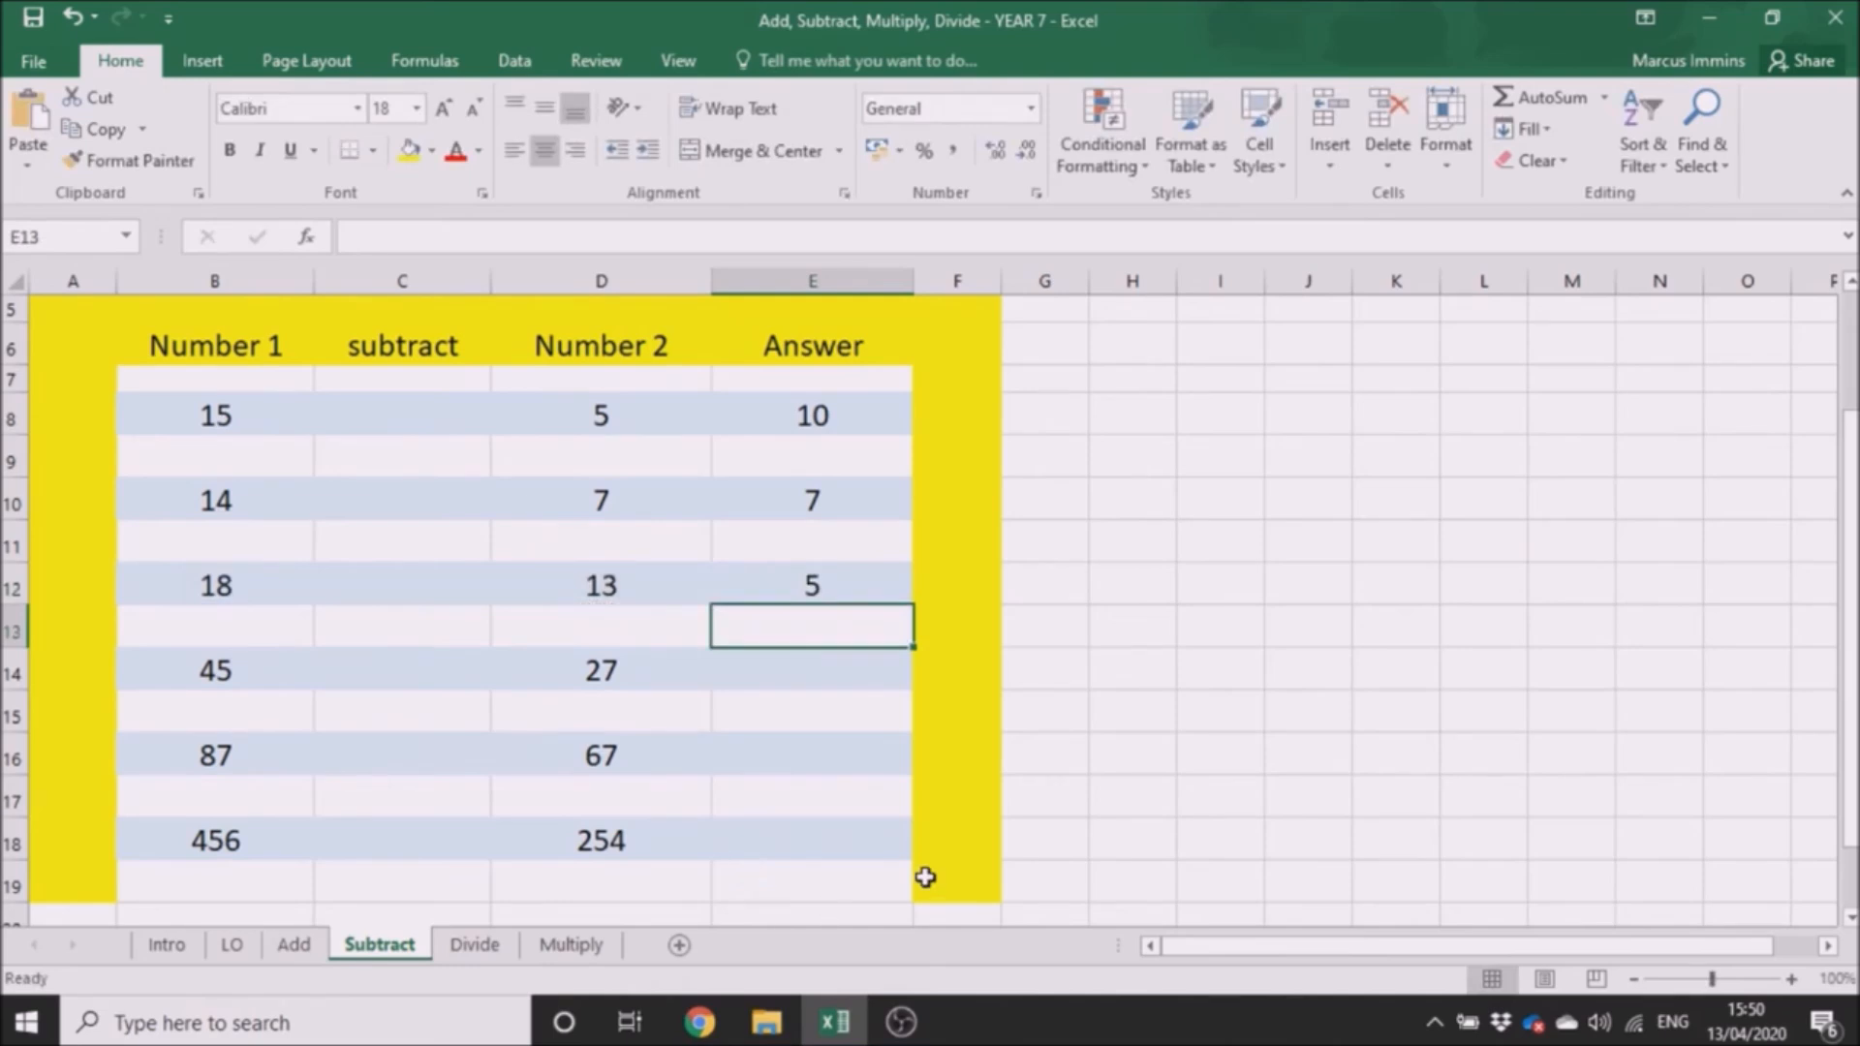
# On the Divide sheet, start a formula in Answer cell E8 with the first number's reference, =B8.
pyautogui.click(481, 891)
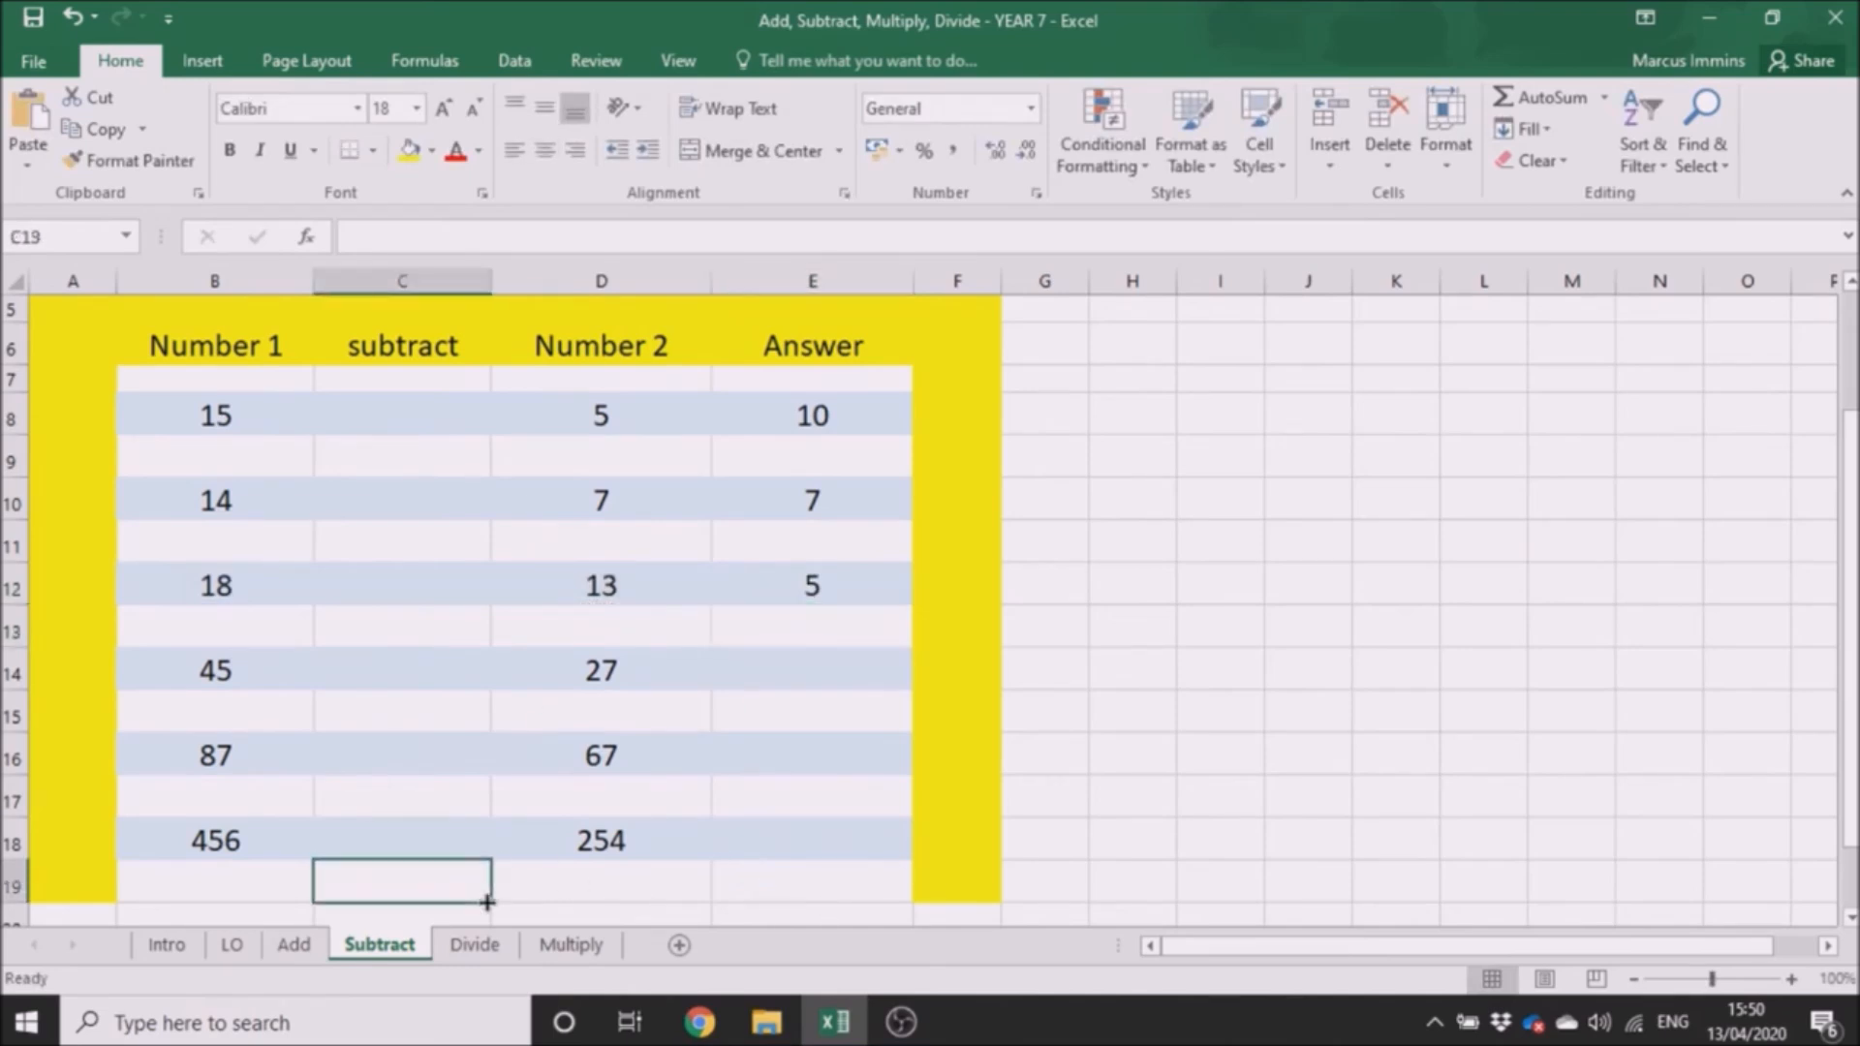
pyautogui.click(482, 950)
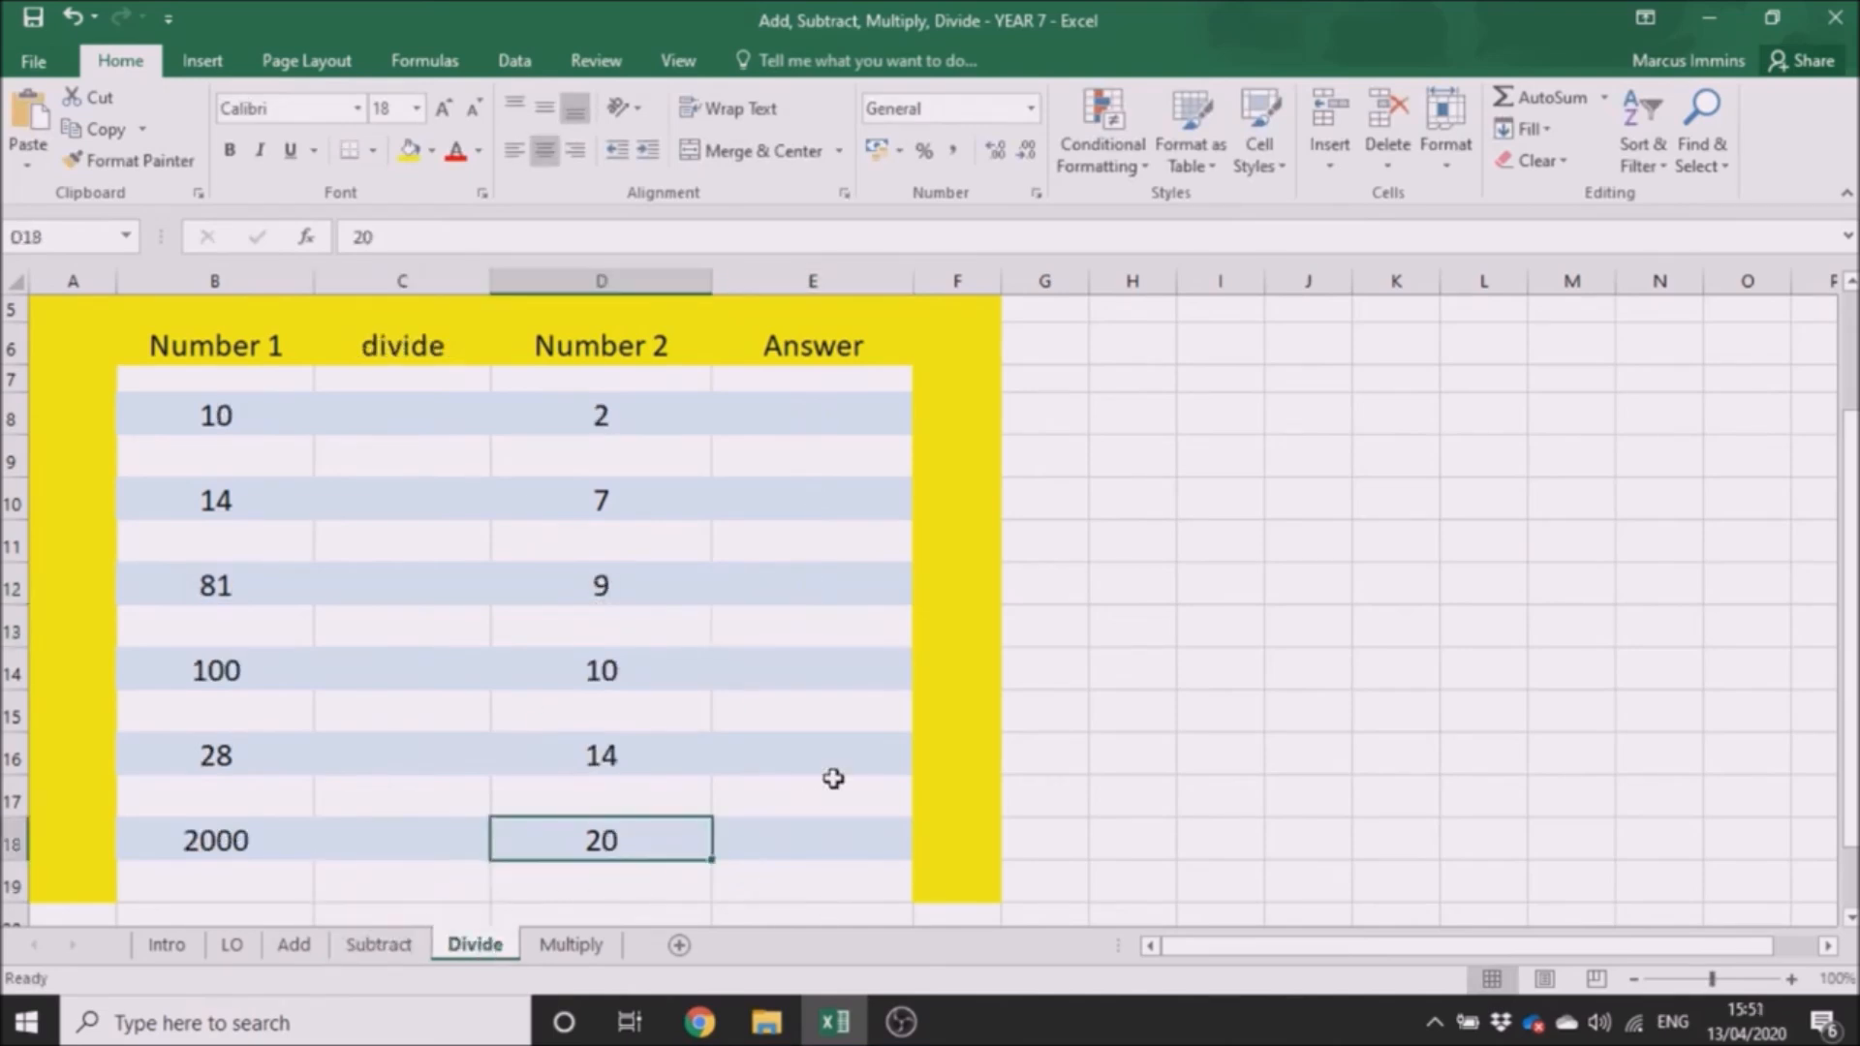
pyautogui.click(1227, 704)
pyautogui.click(1274, 706)
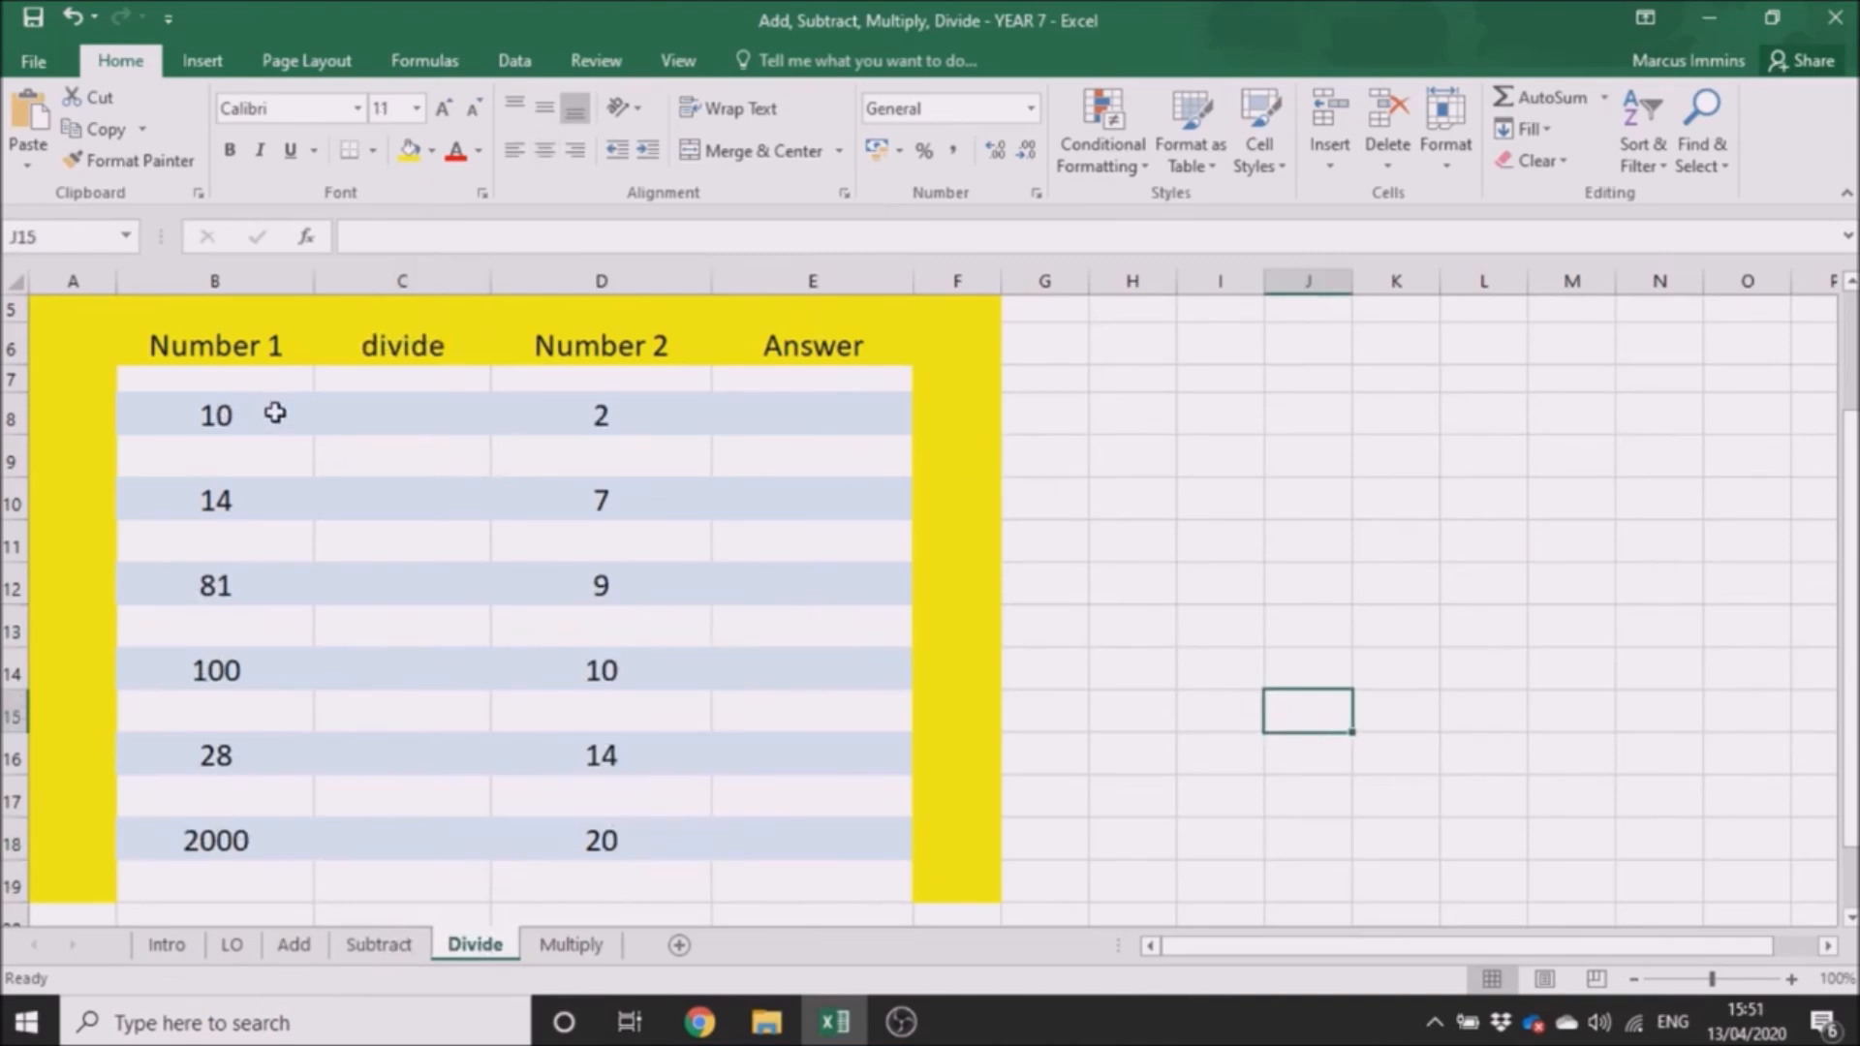
pyautogui.click(763, 403)
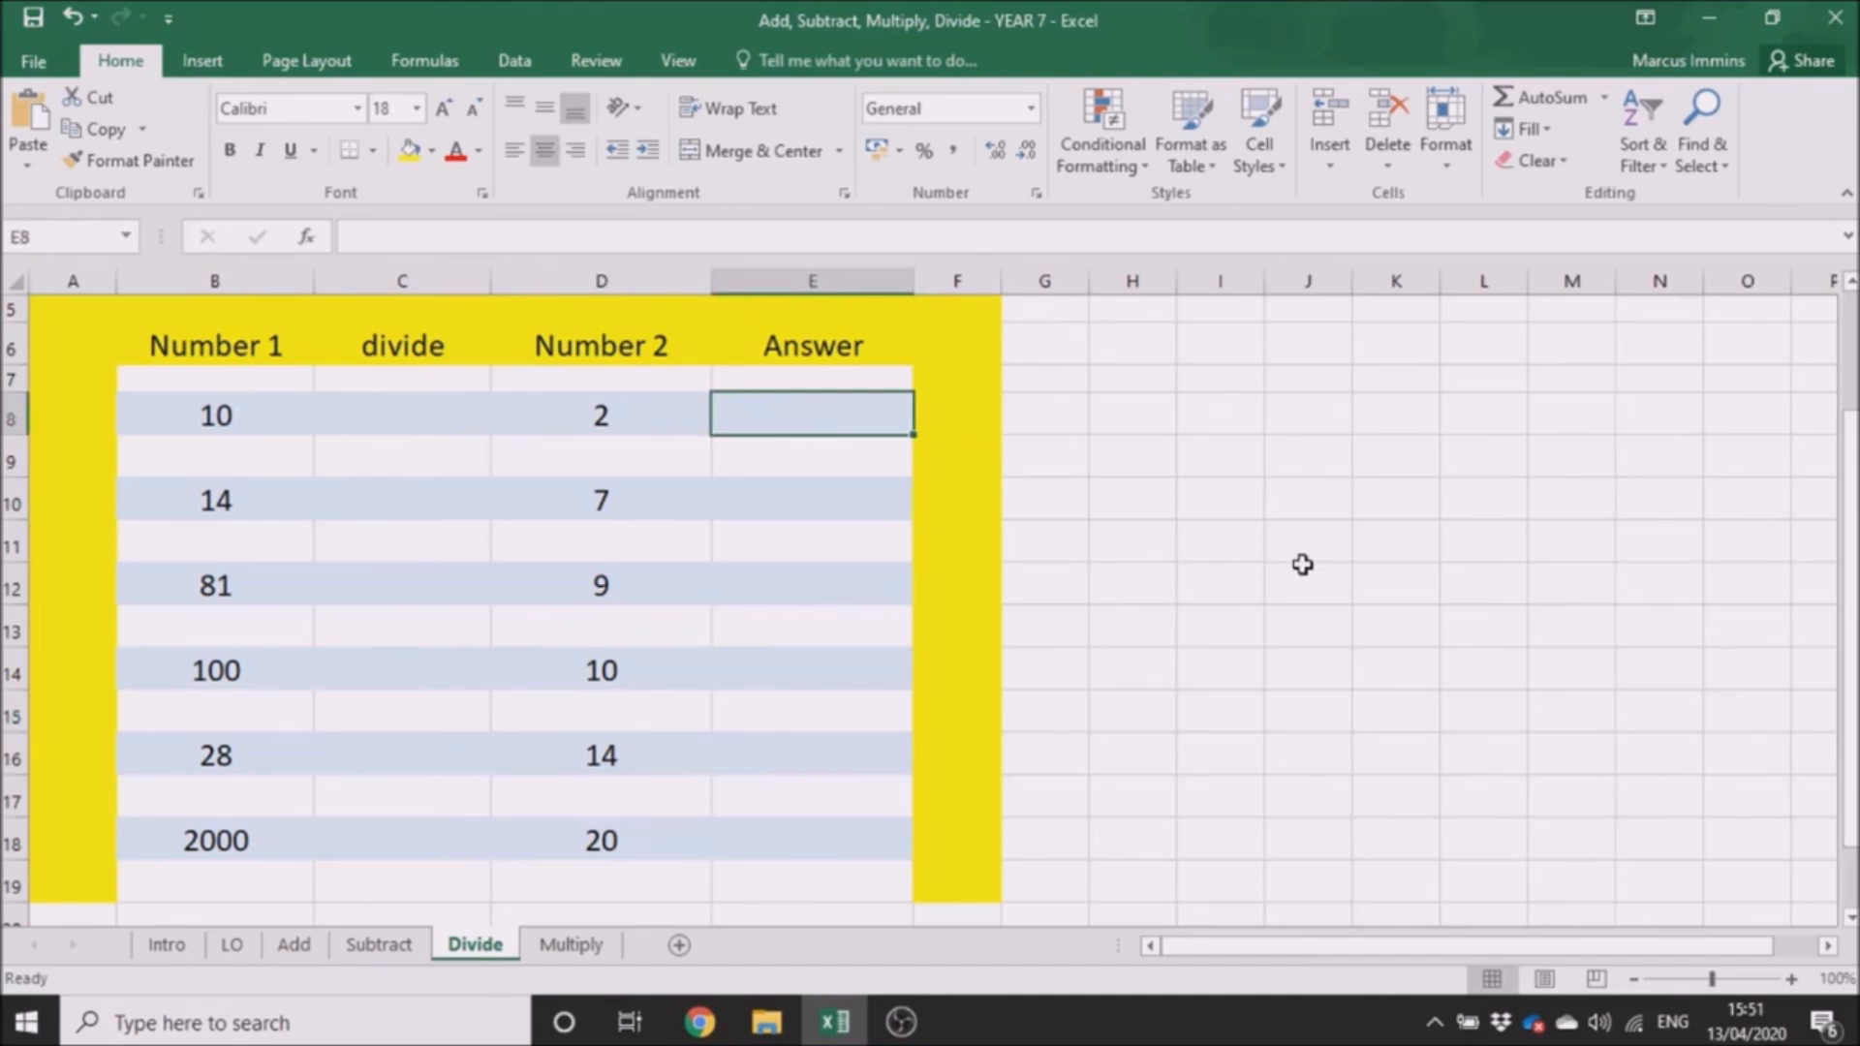
pyautogui.write('=')
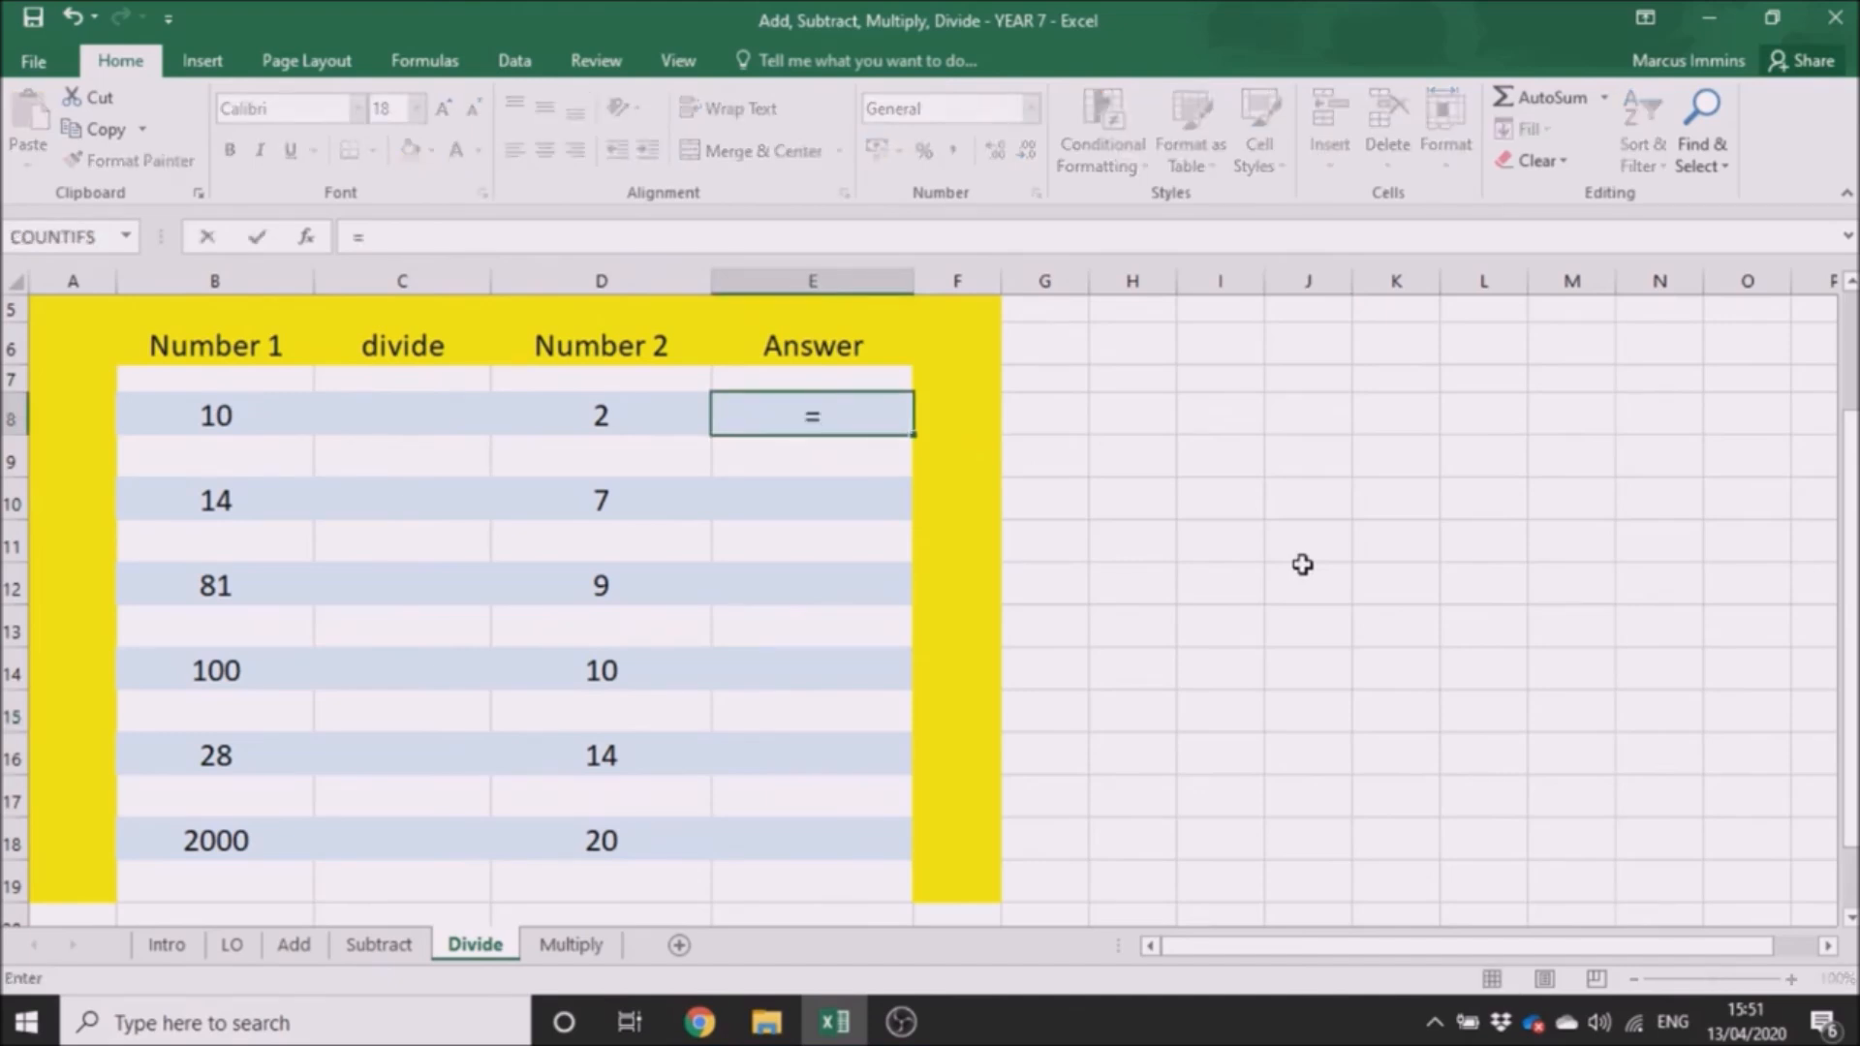
pyautogui.click(259, 411)
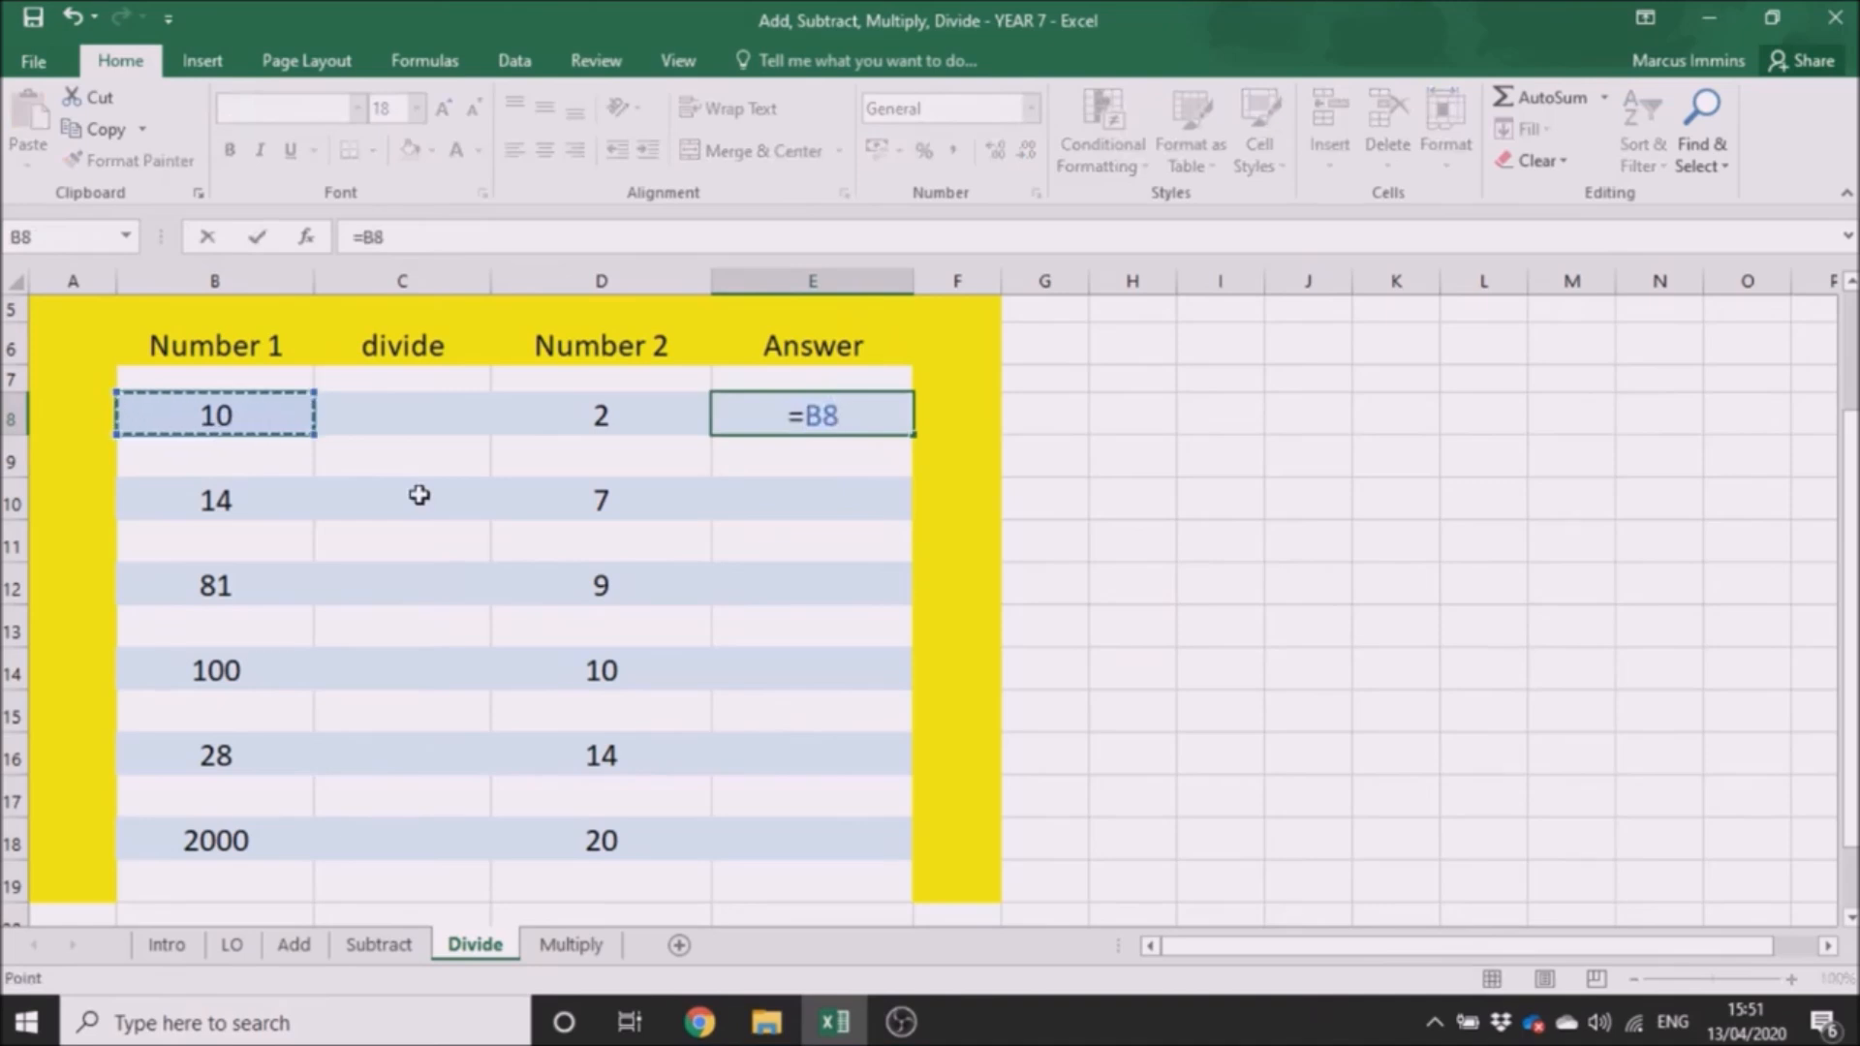
pyautogui.write('-')
pyautogui.press('BackSpace')
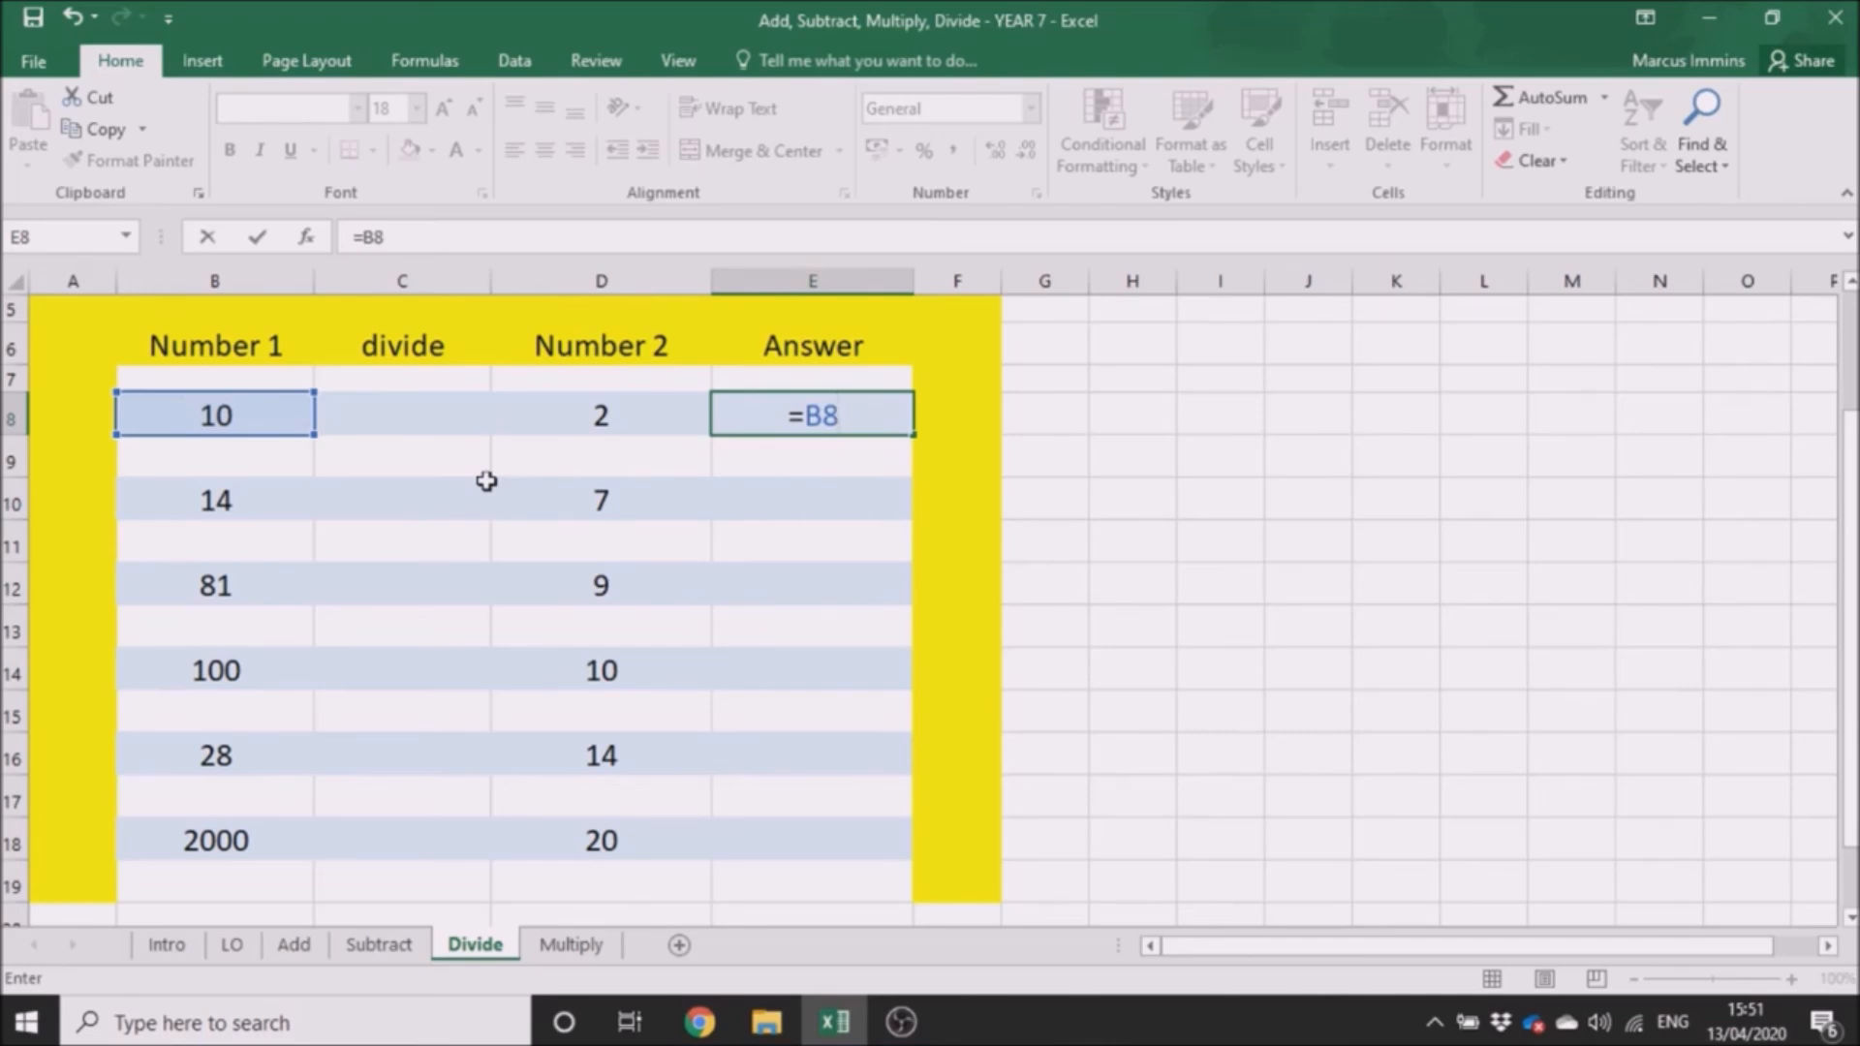
pyautogui.write('/')
pyautogui.press('BackSpace')
pyautogui.write('\\')
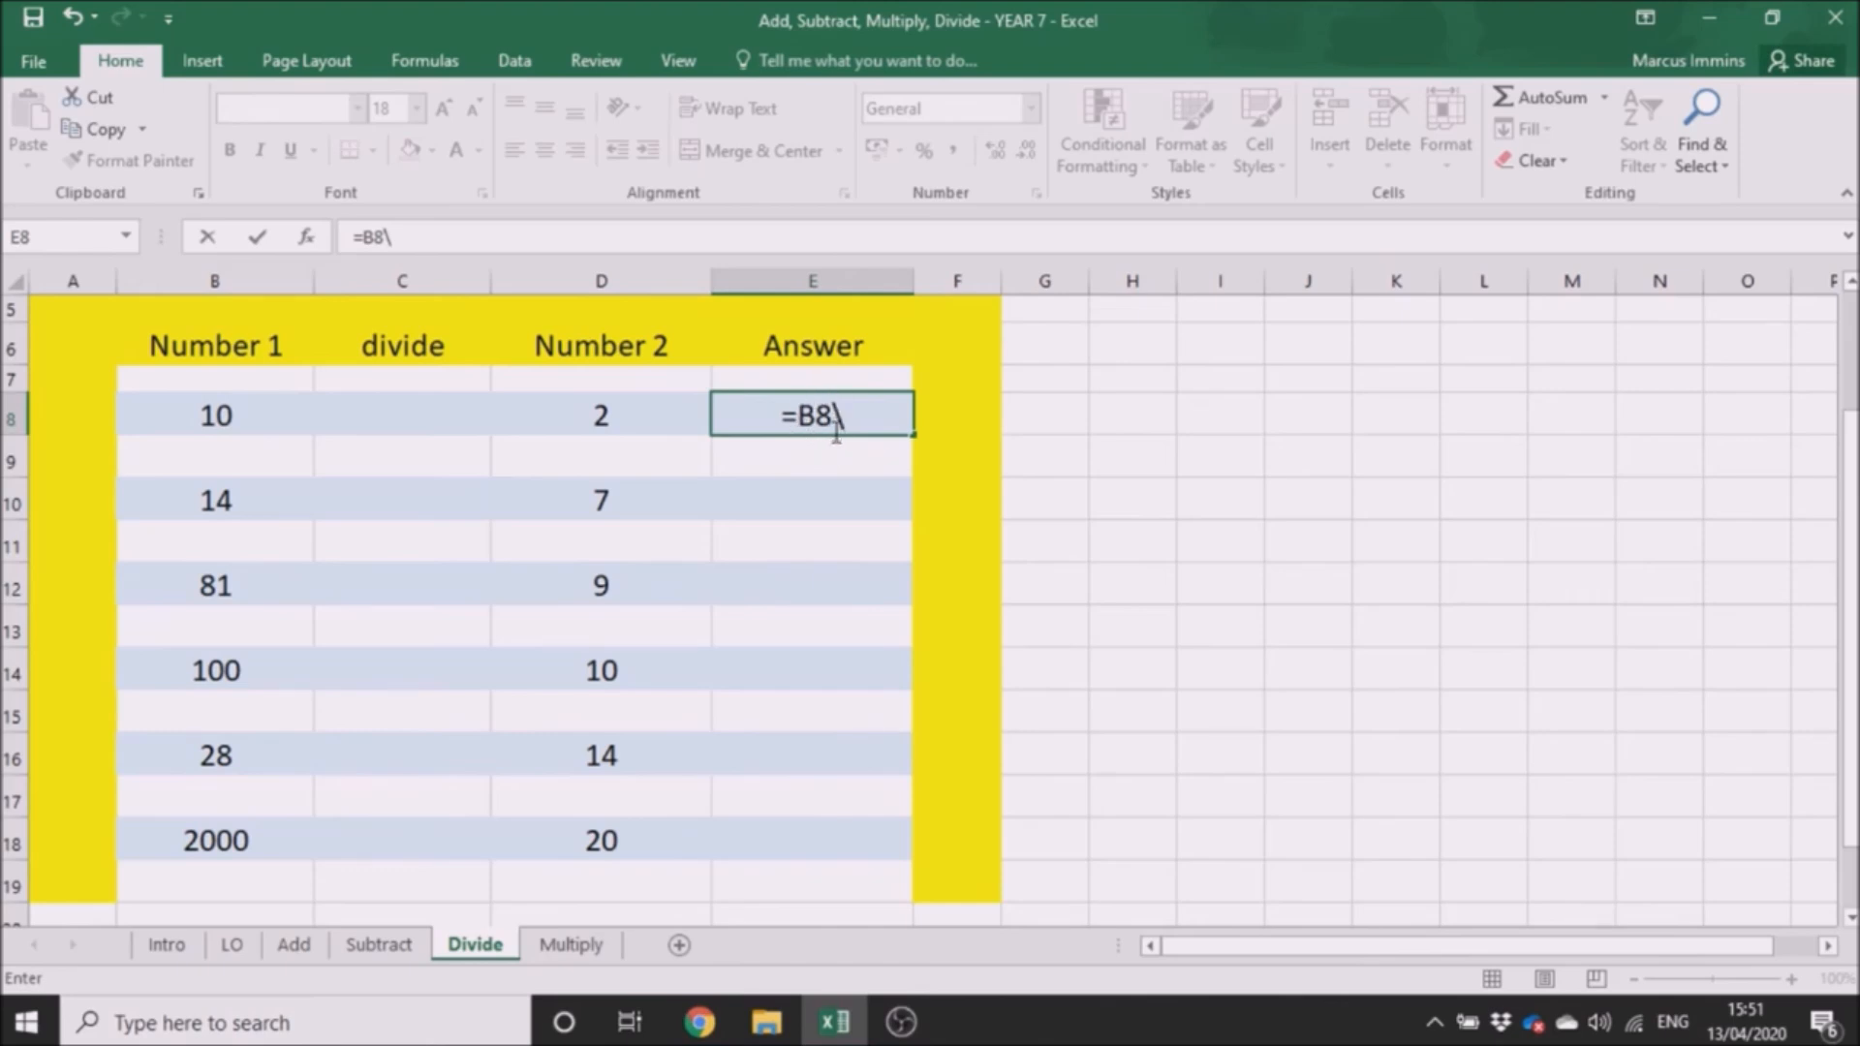
pyautogui.press('BackSpace')
# Complete the formula in Answer cell E8 as =B8/D8 to divide the first pair of numbers.
pyautogui.write('/')
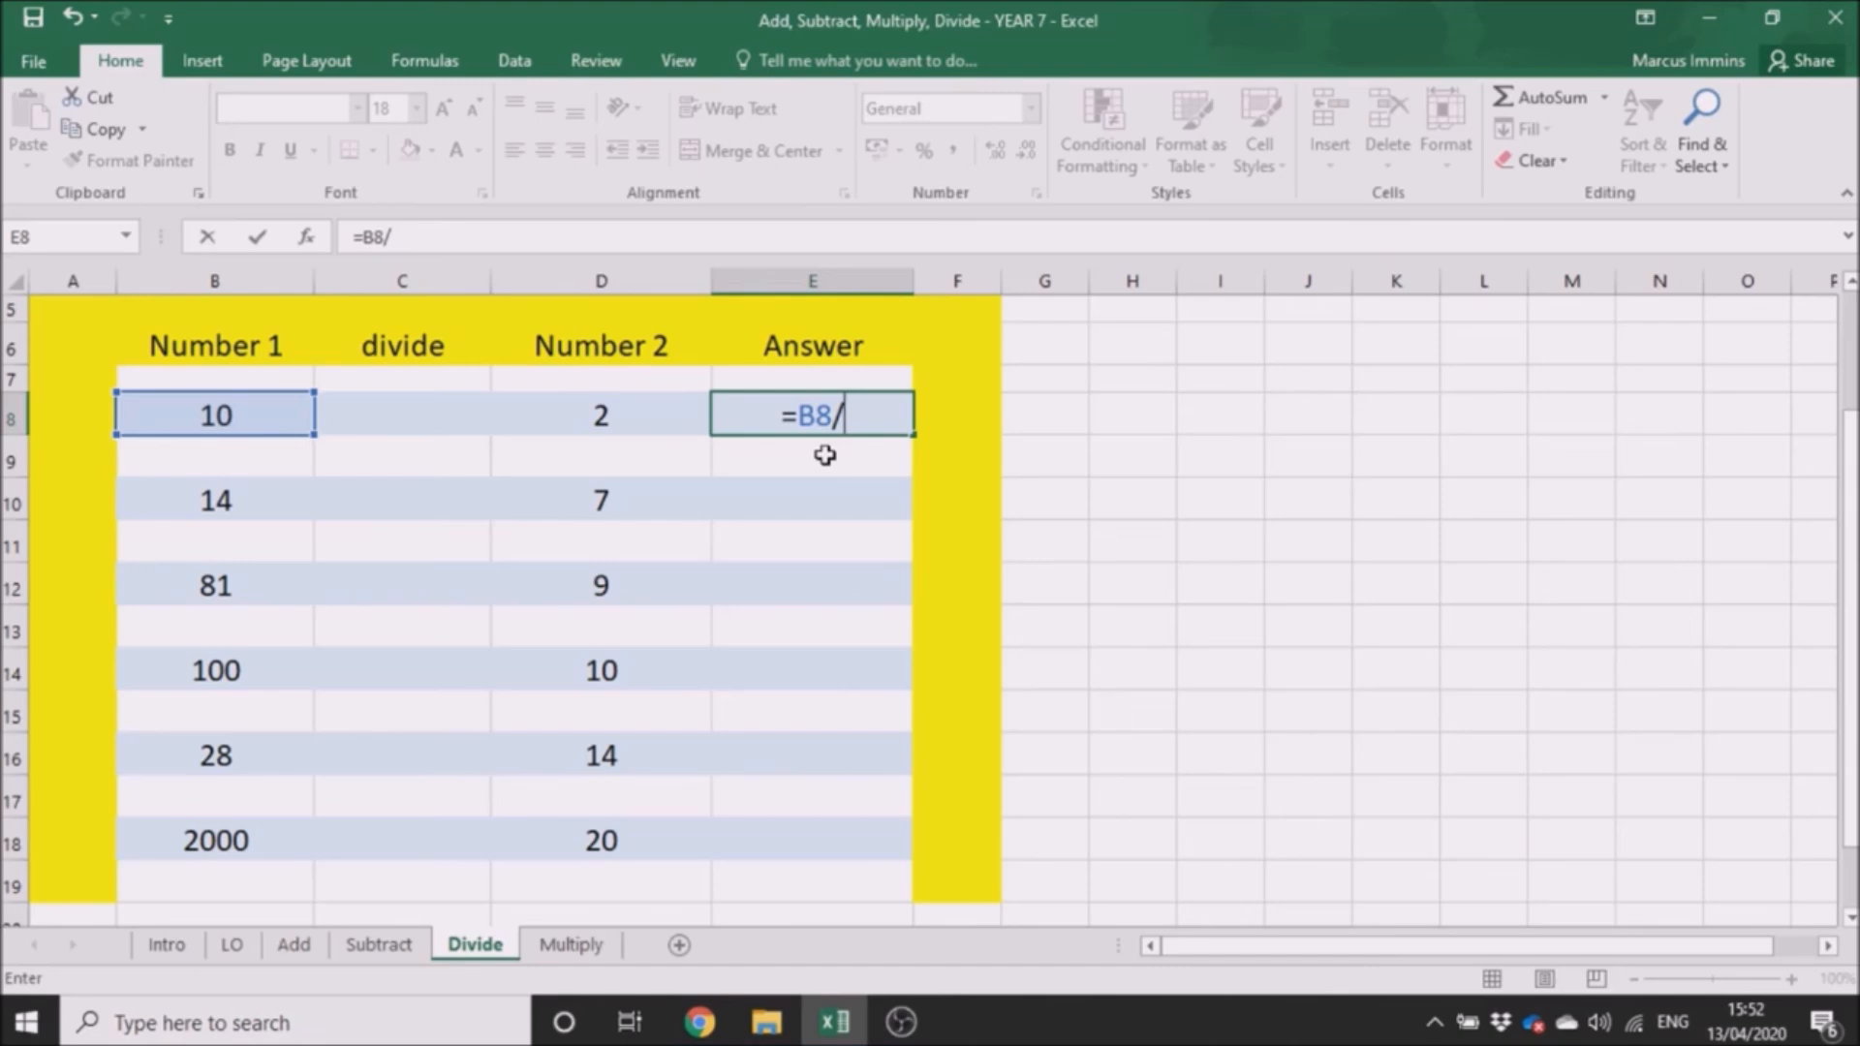
pyautogui.click(681, 416)
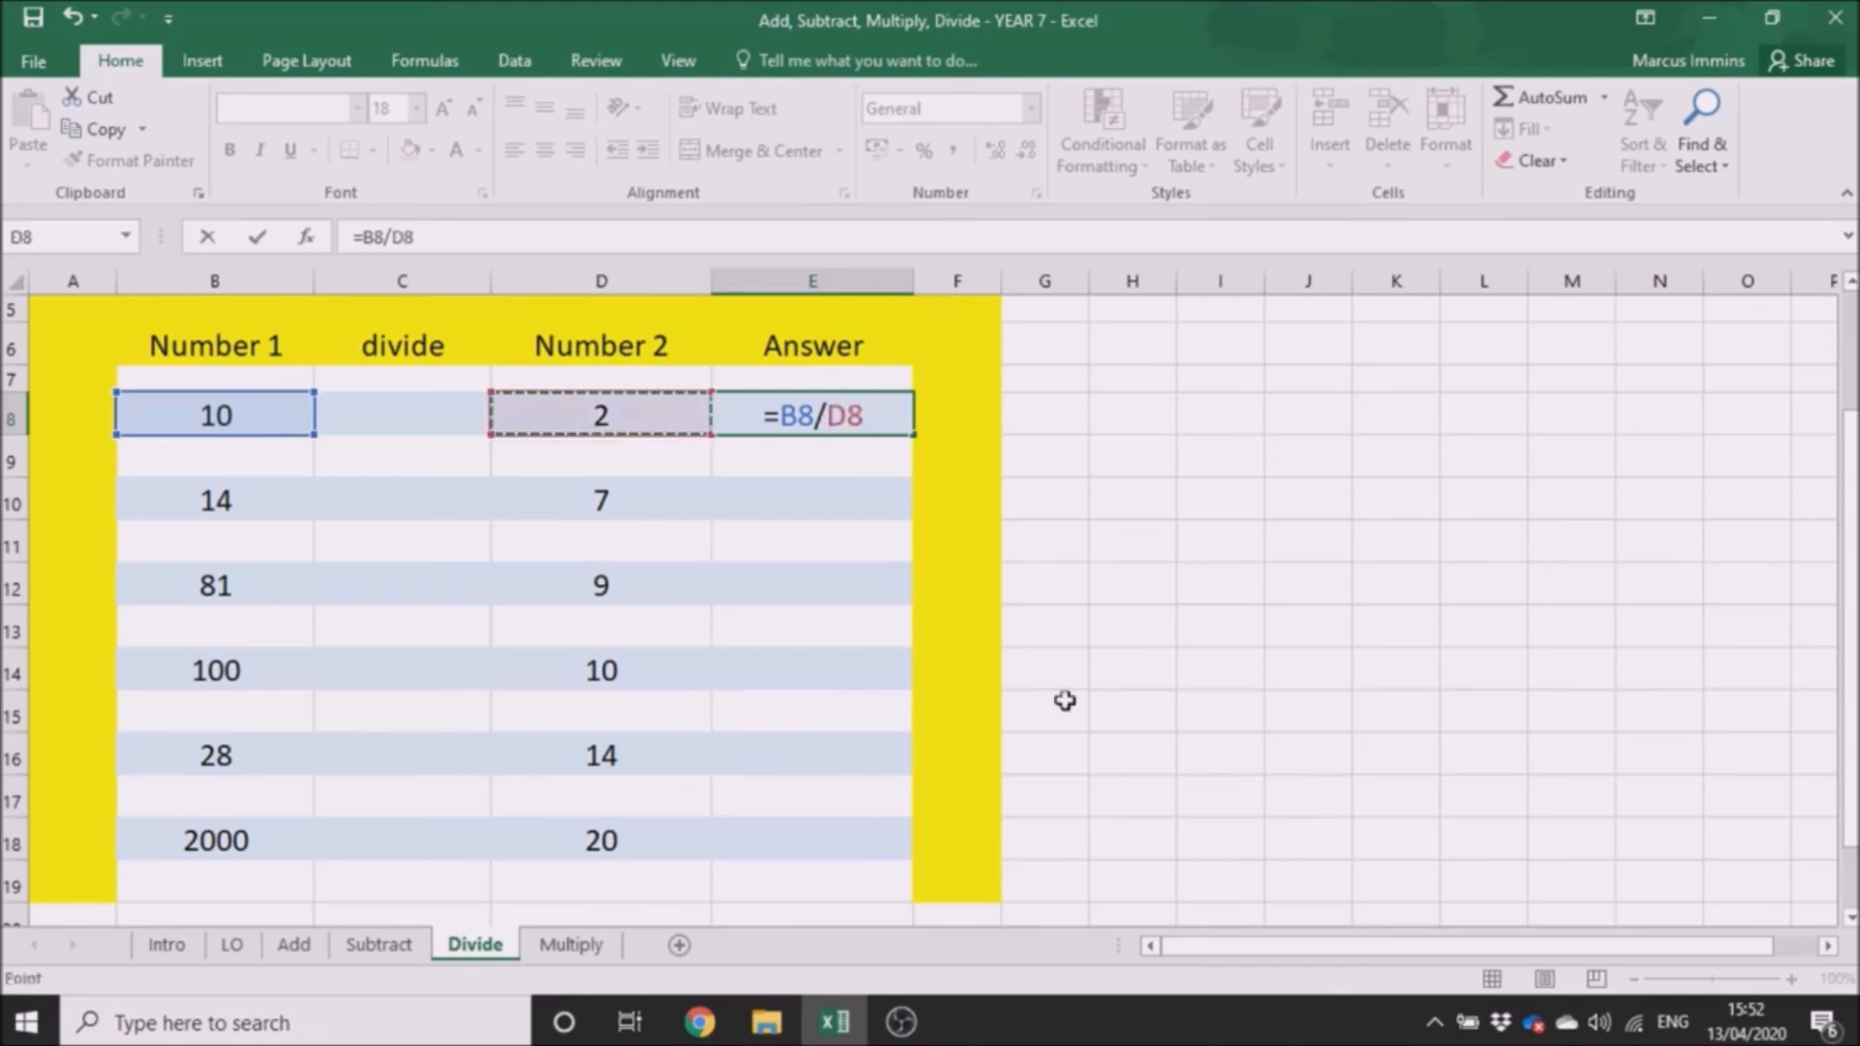
pyautogui.press('Return')
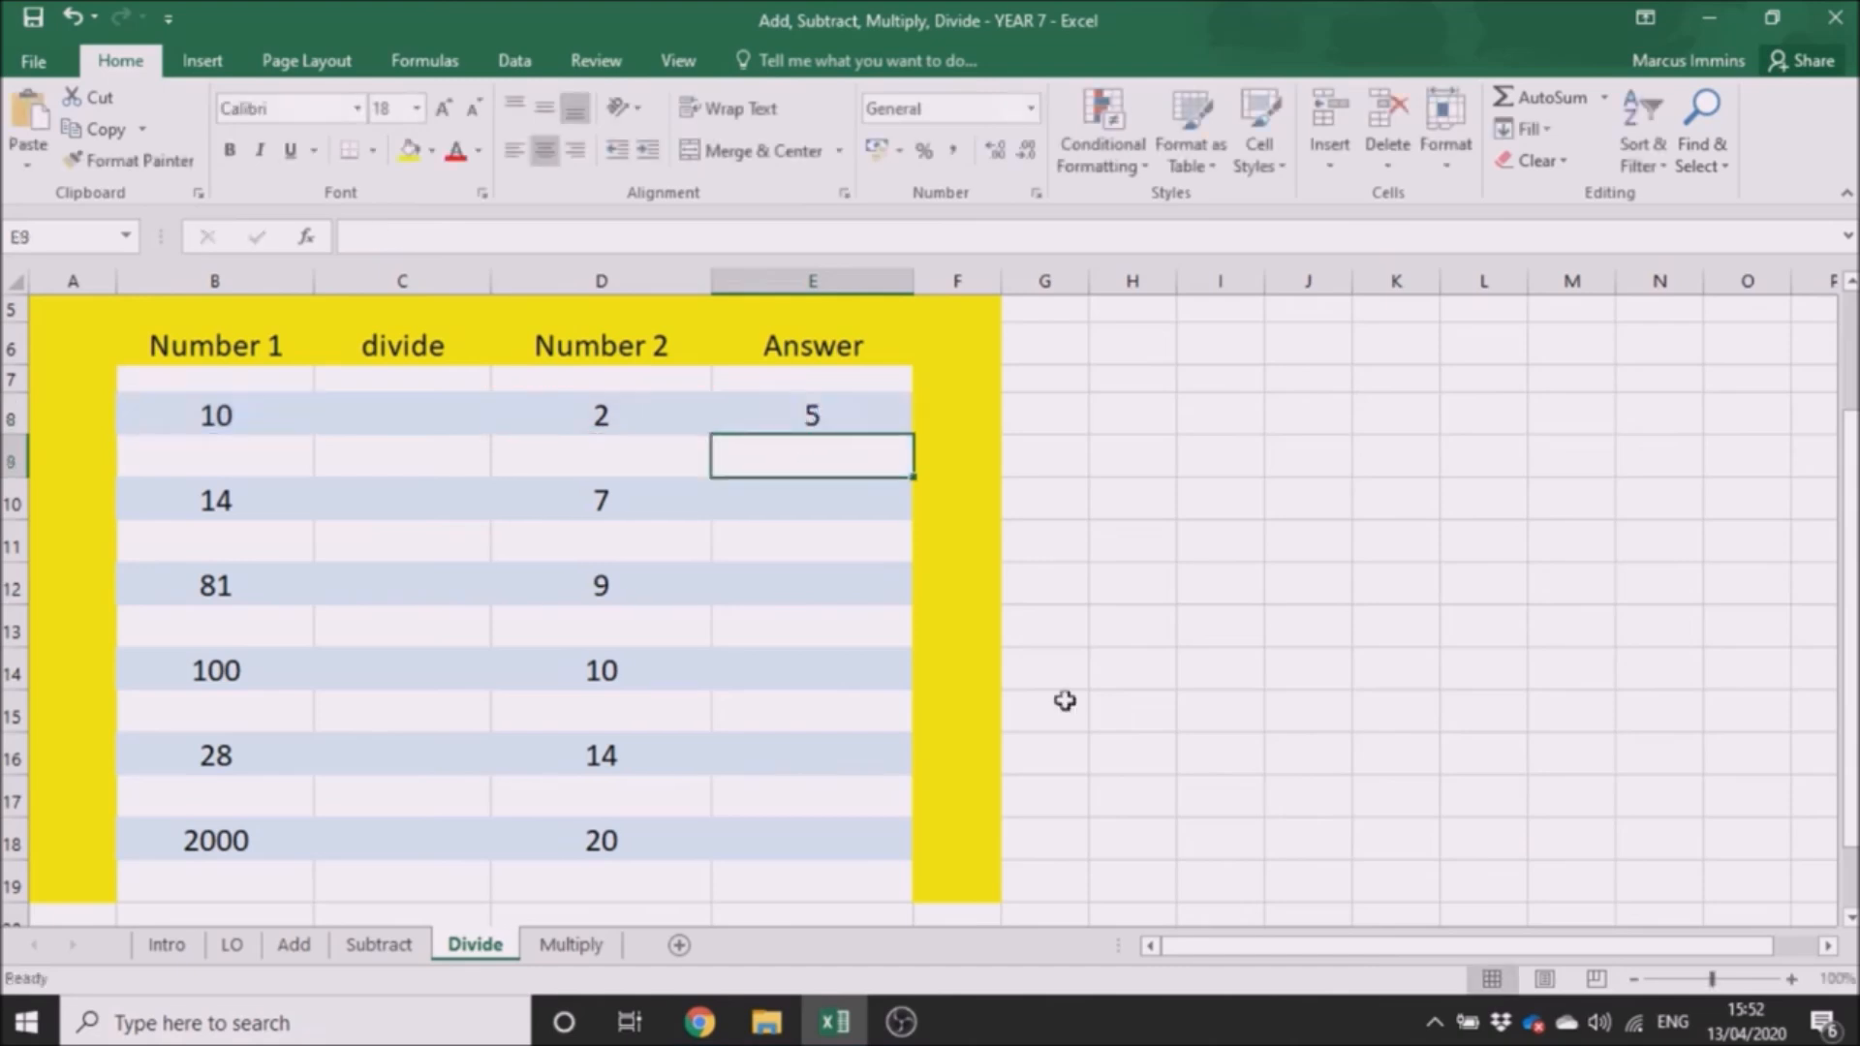
# Enter the formula =B10/D10 in Answer cell E10 to divide the second pair of numbers.
pyautogui.click(844, 496)
pyautogui.write('=')
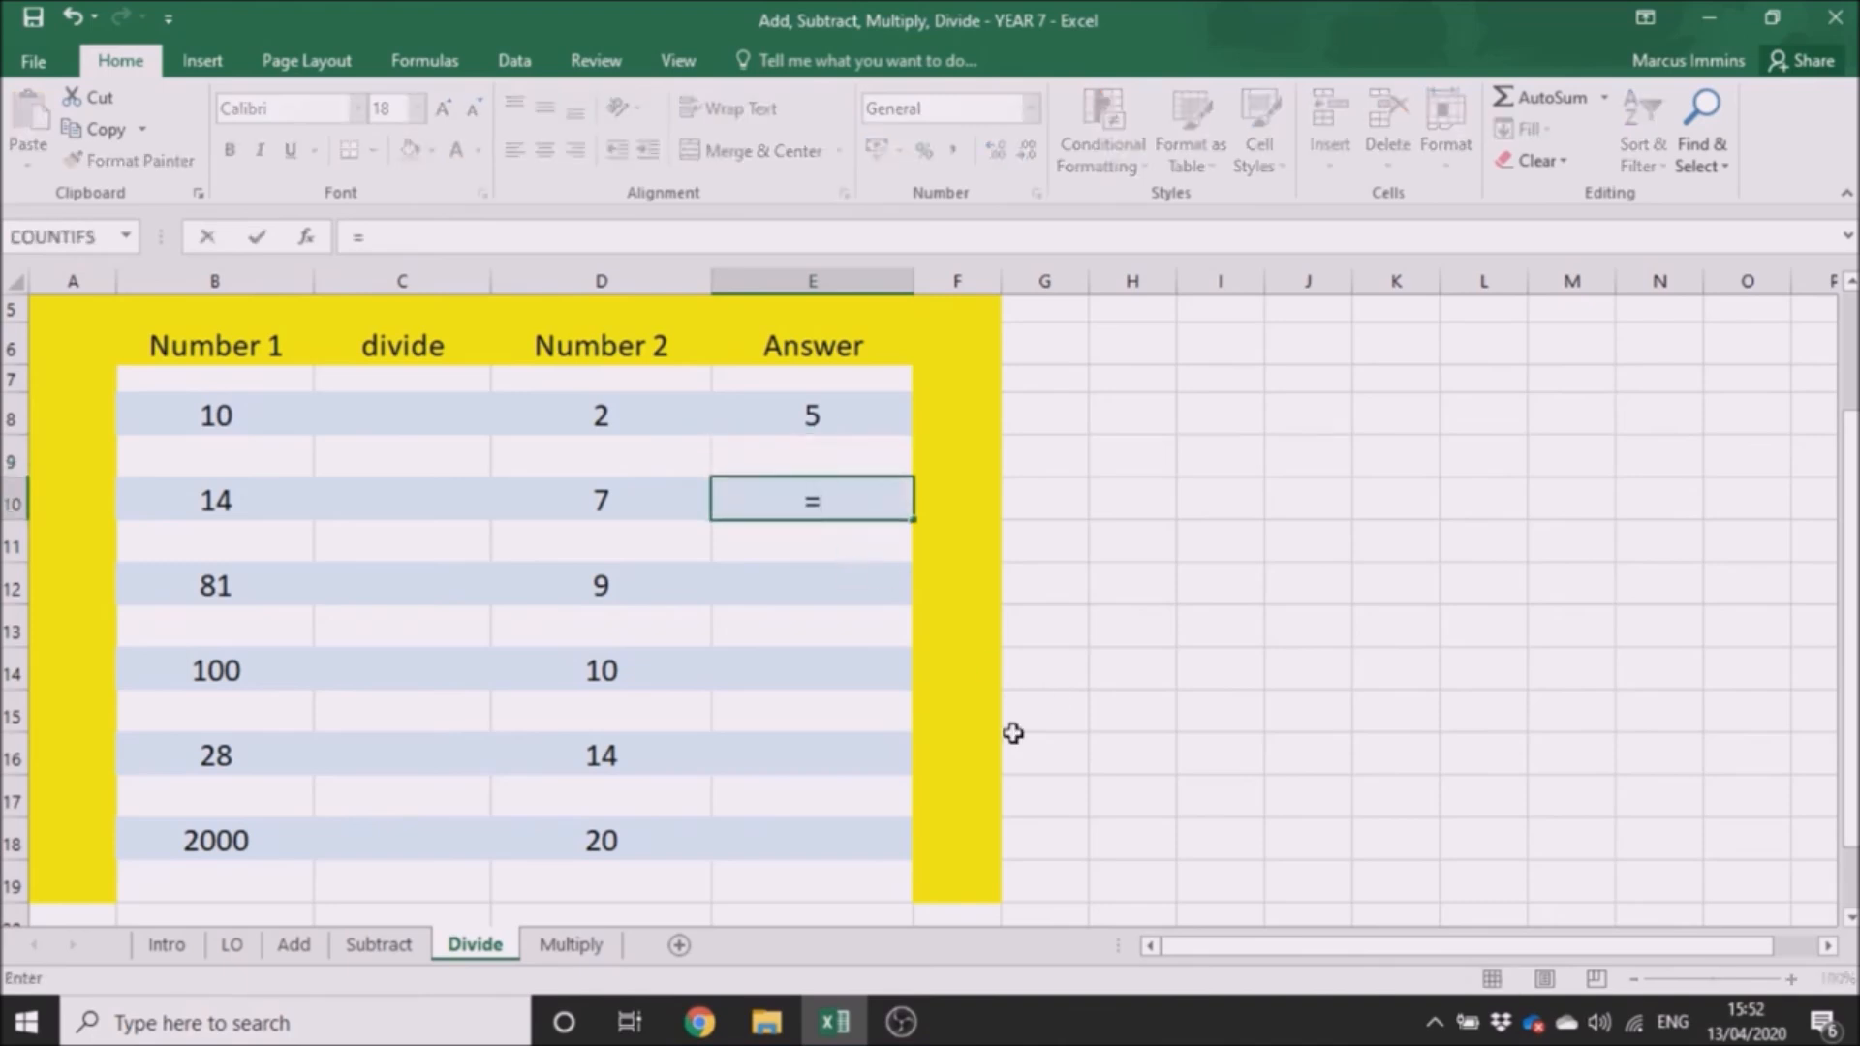
pyautogui.click(288, 505)
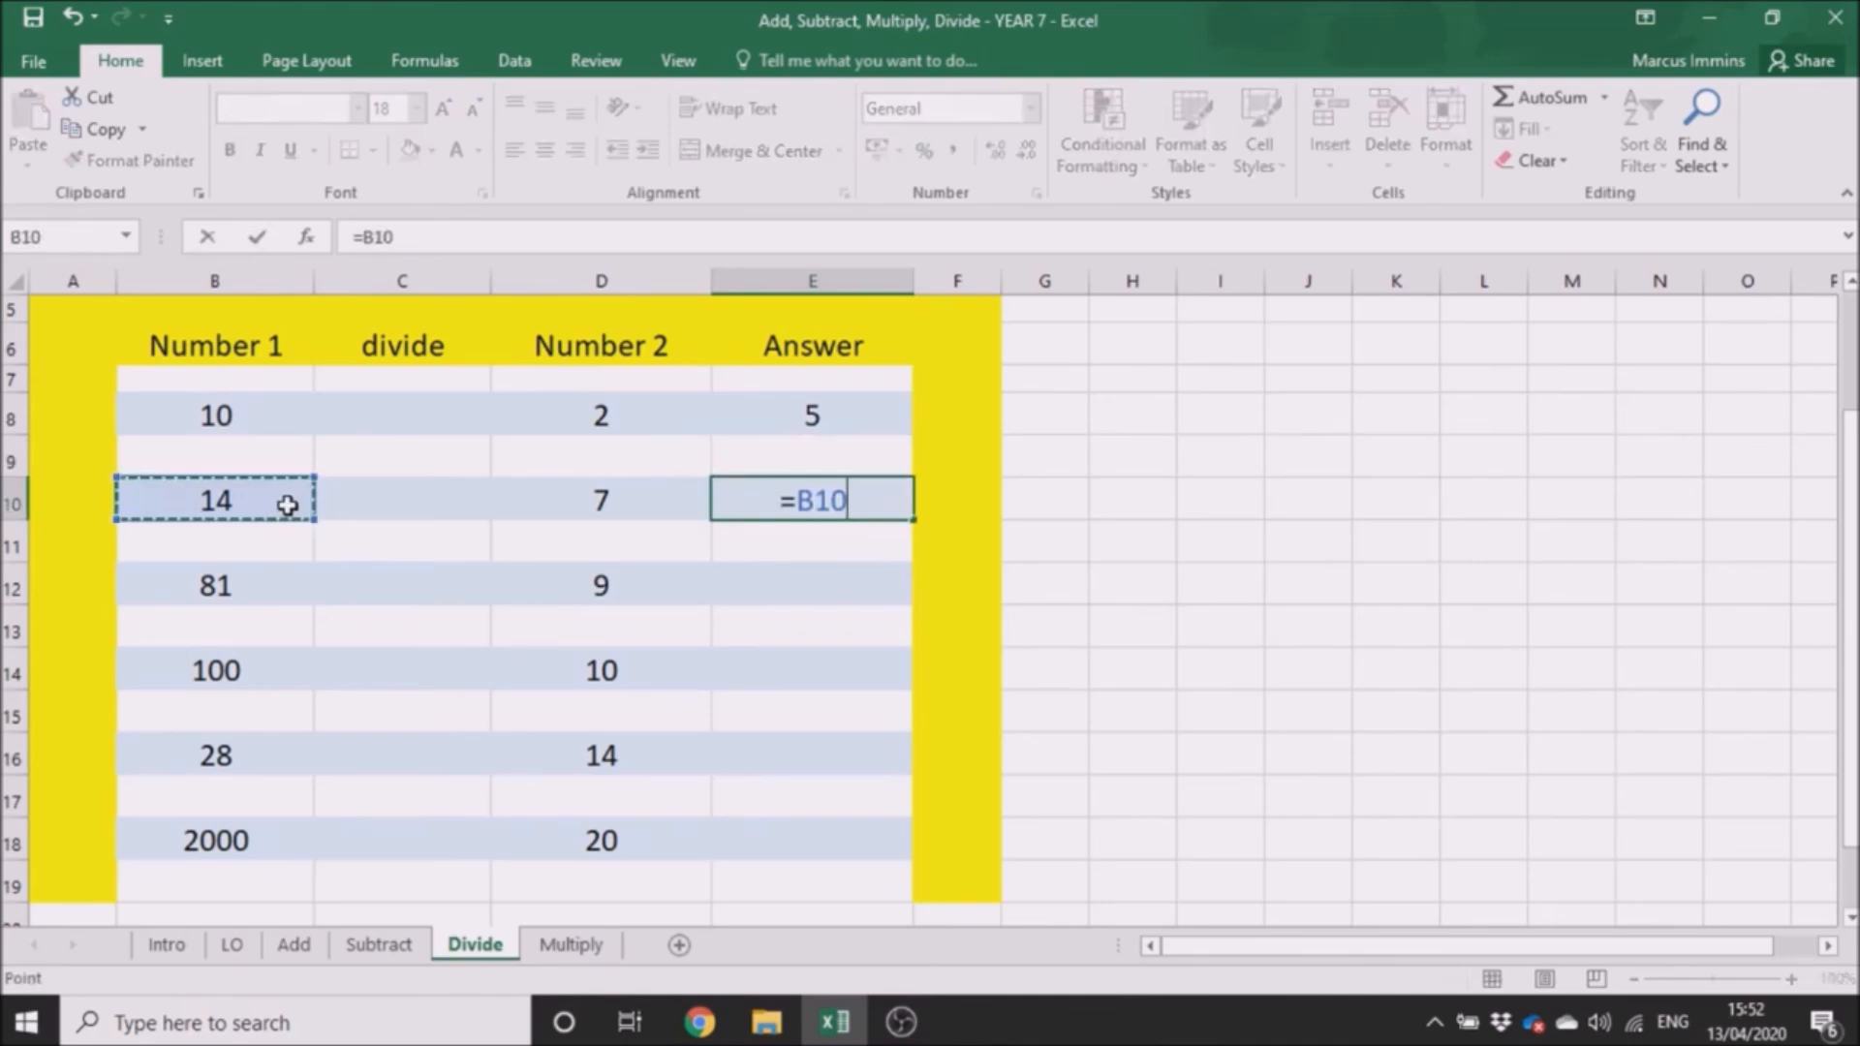
pyautogui.write('/')
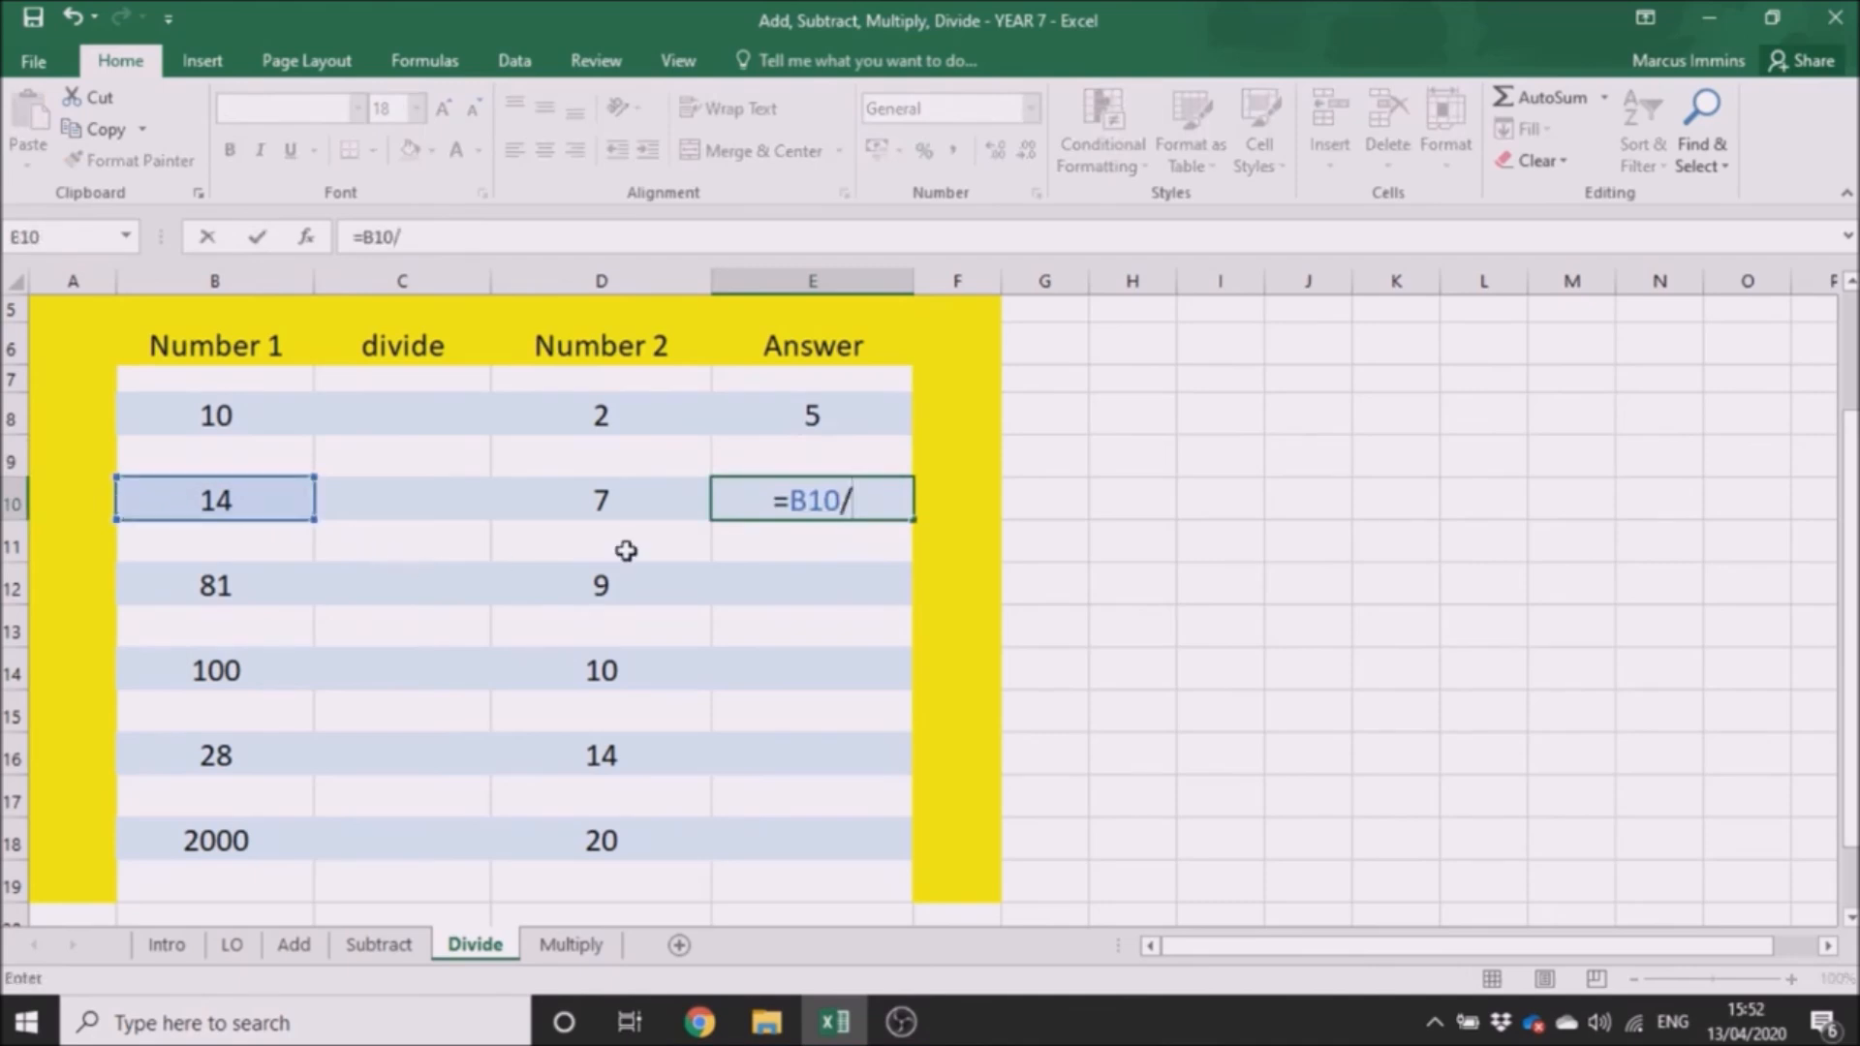
pyautogui.click(671, 501)
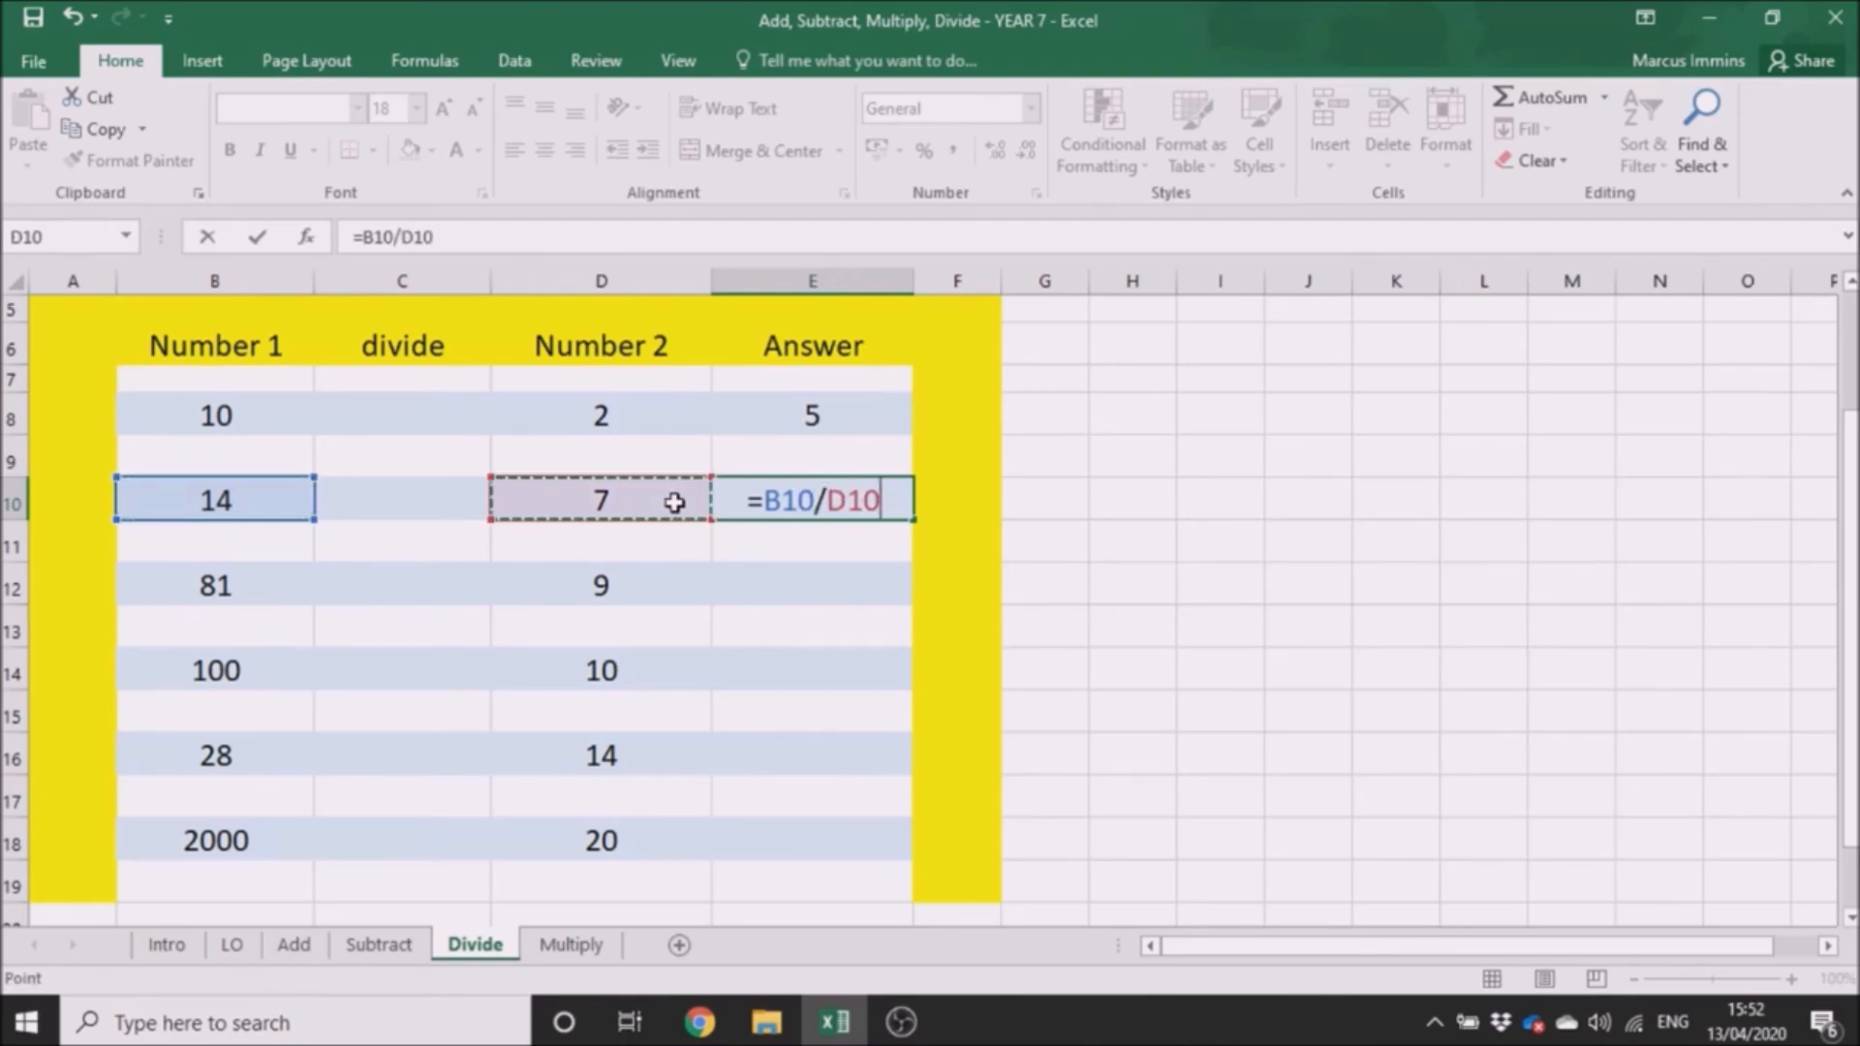
pyautogui.press('Return')
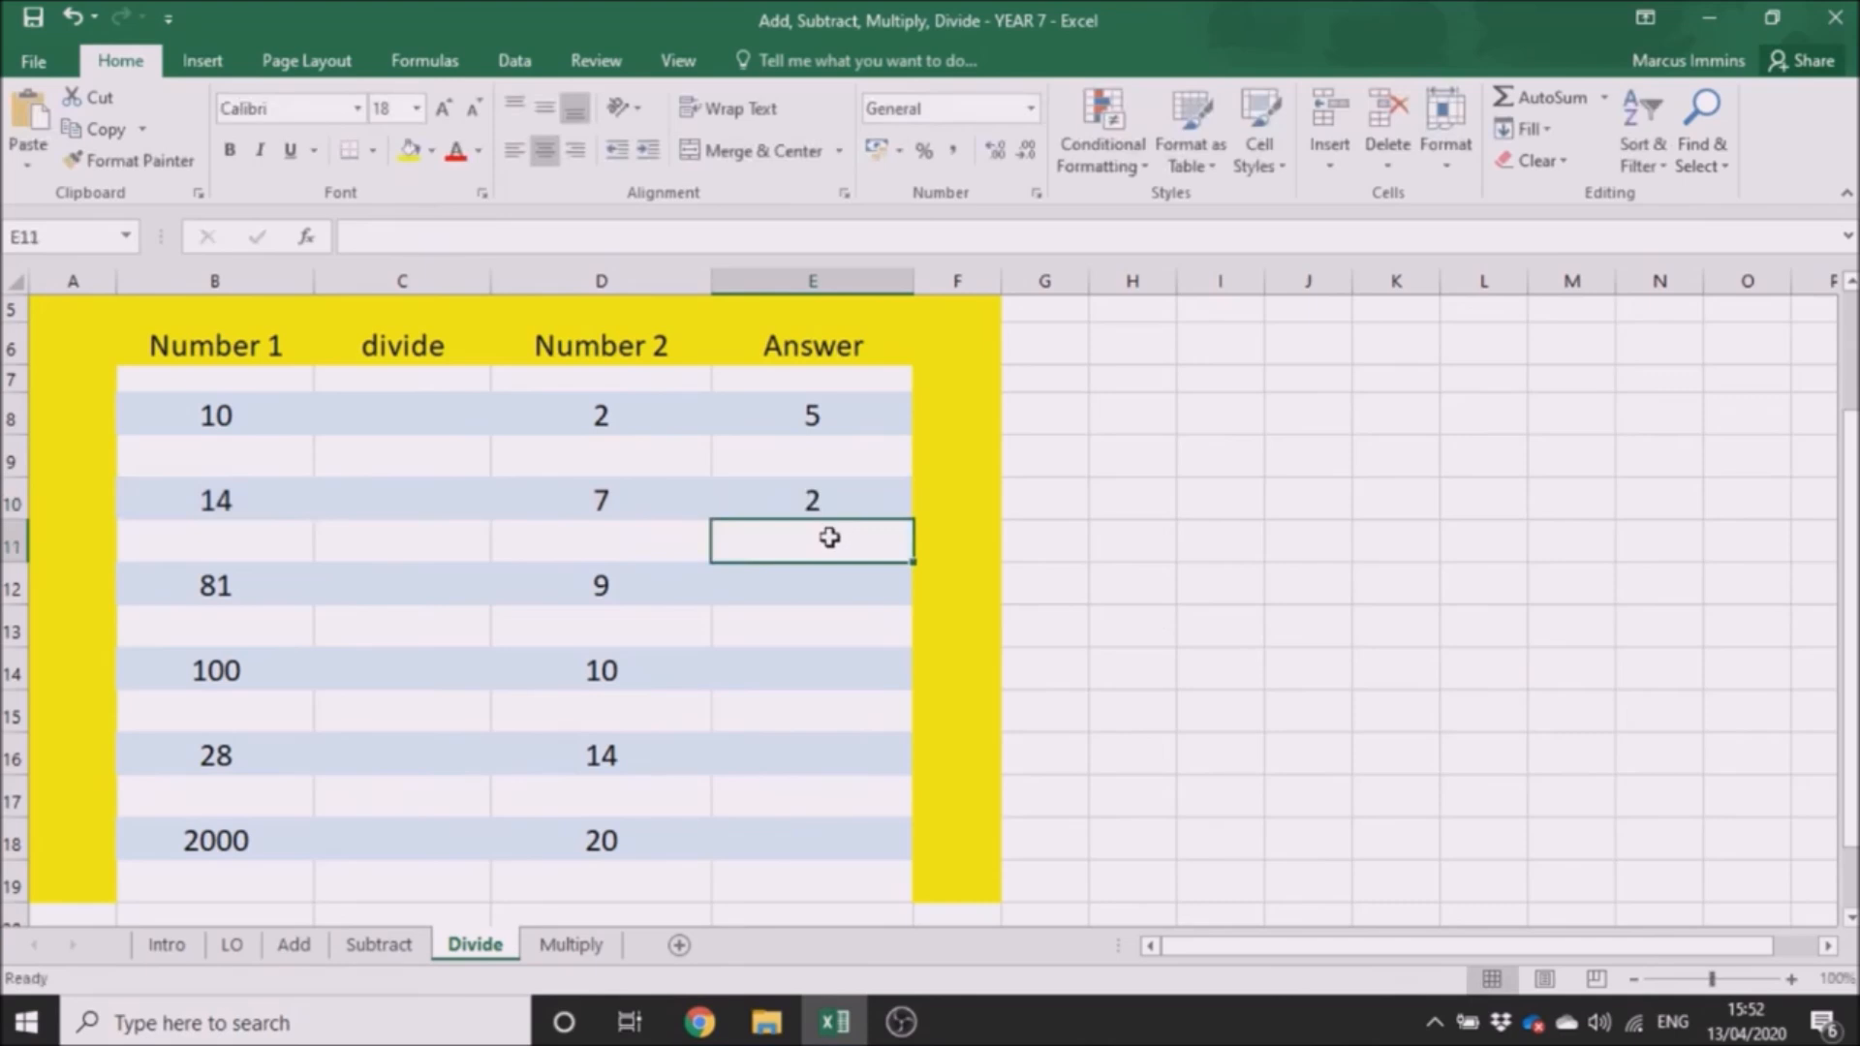
# Enter the formula =B12/D12 in Answer cell E12 to divide the third pair of numbers.
pyautogui.click(817, 587)
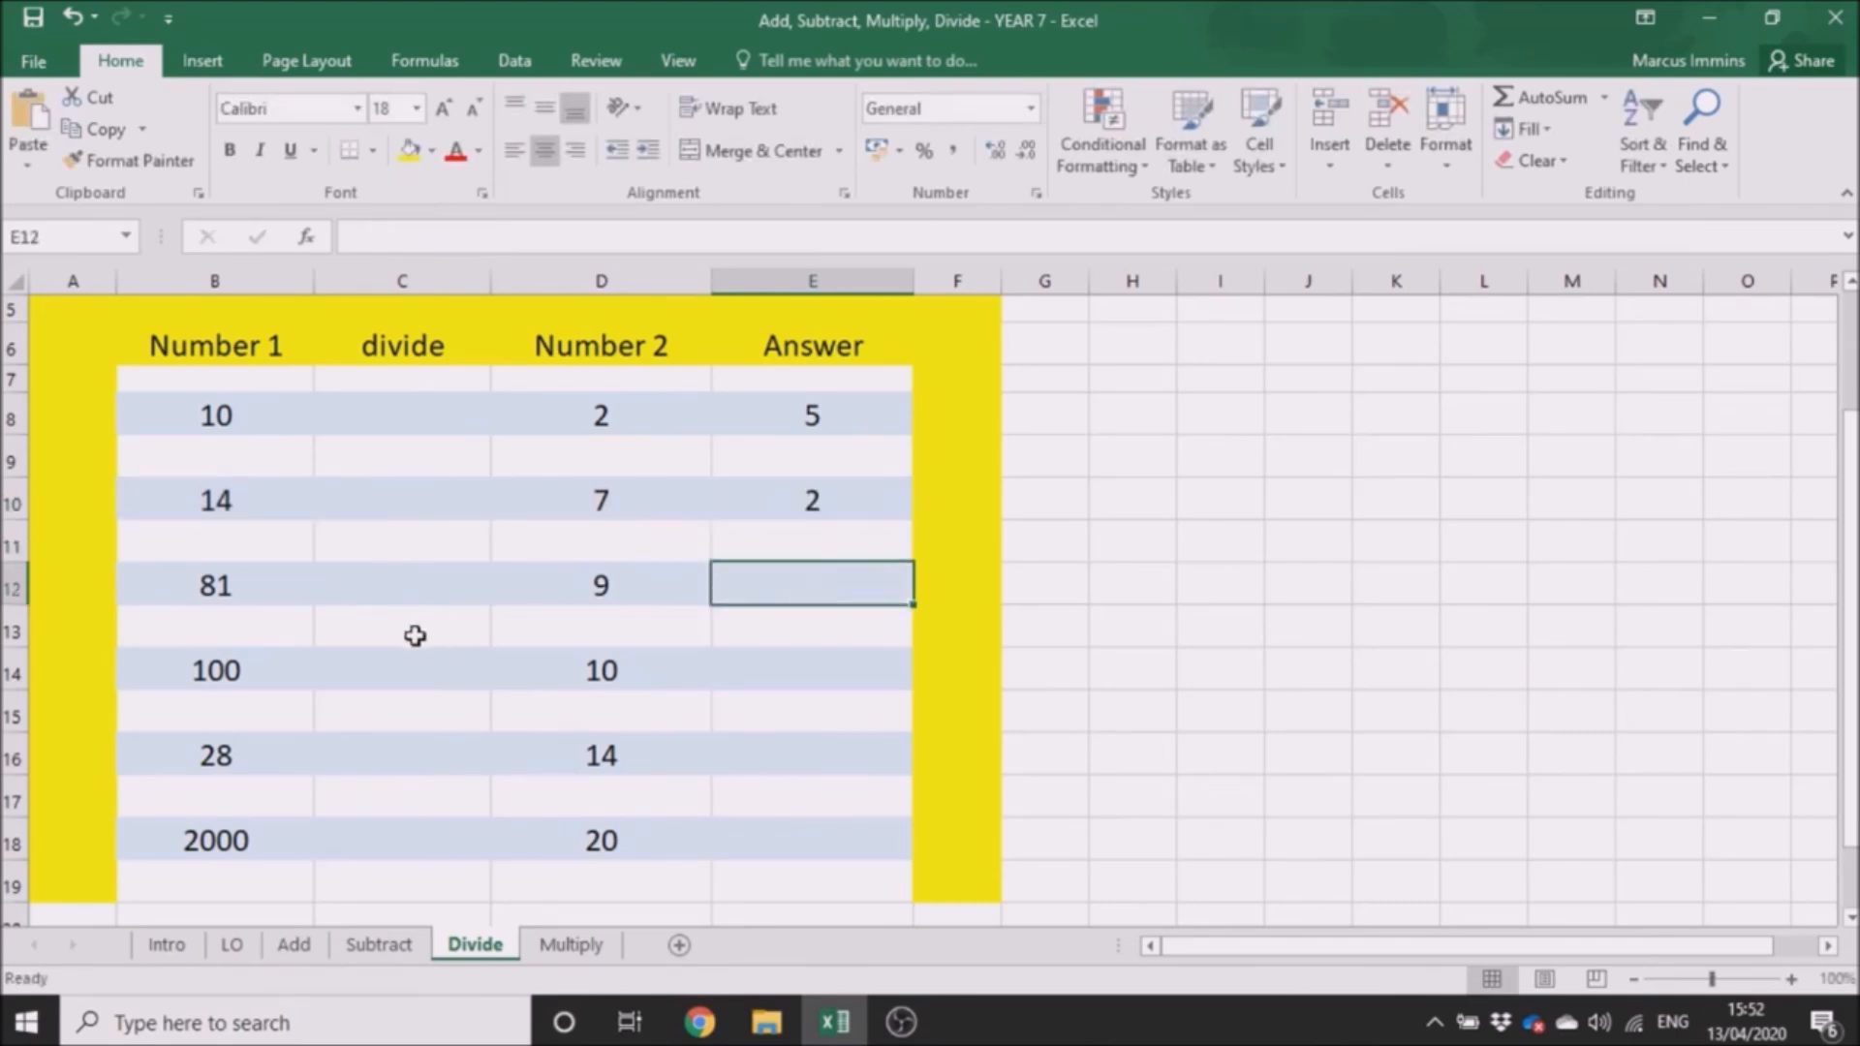
pyautogui.write('=')
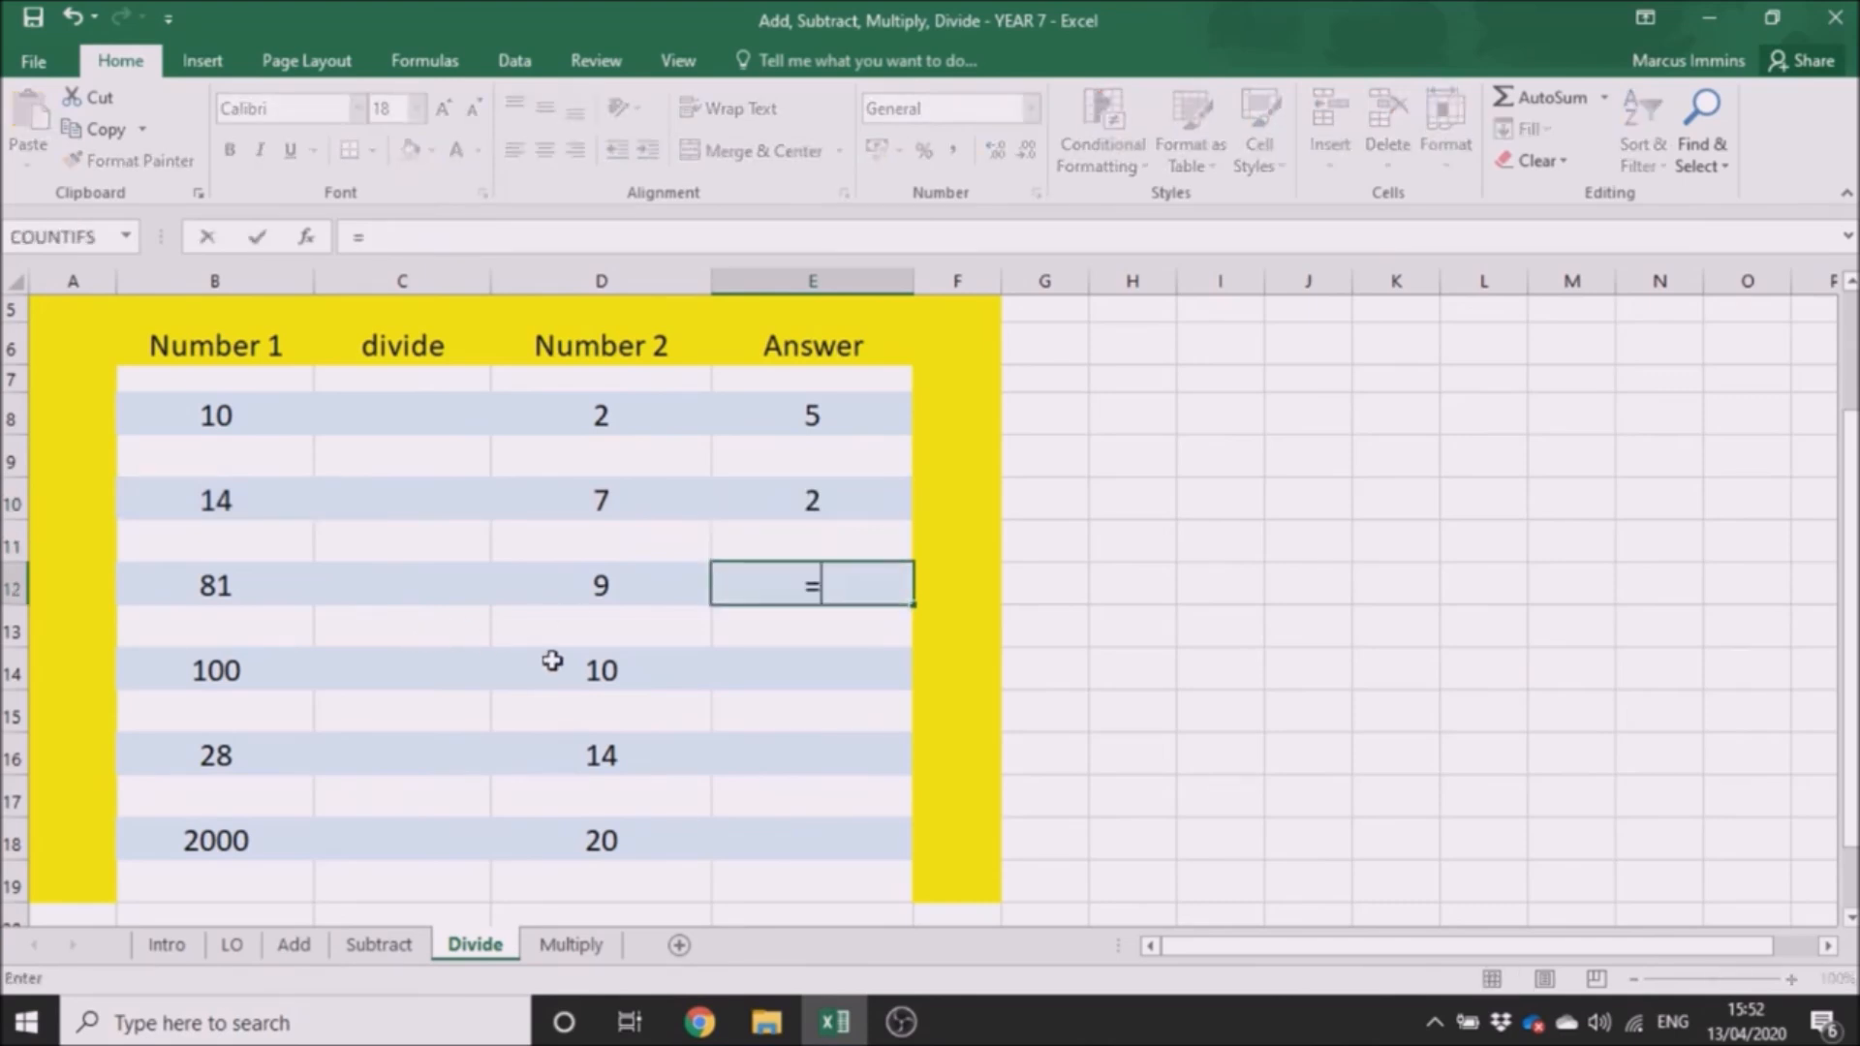
pyautogui.click(274, 596)
pyautogui.write('/')
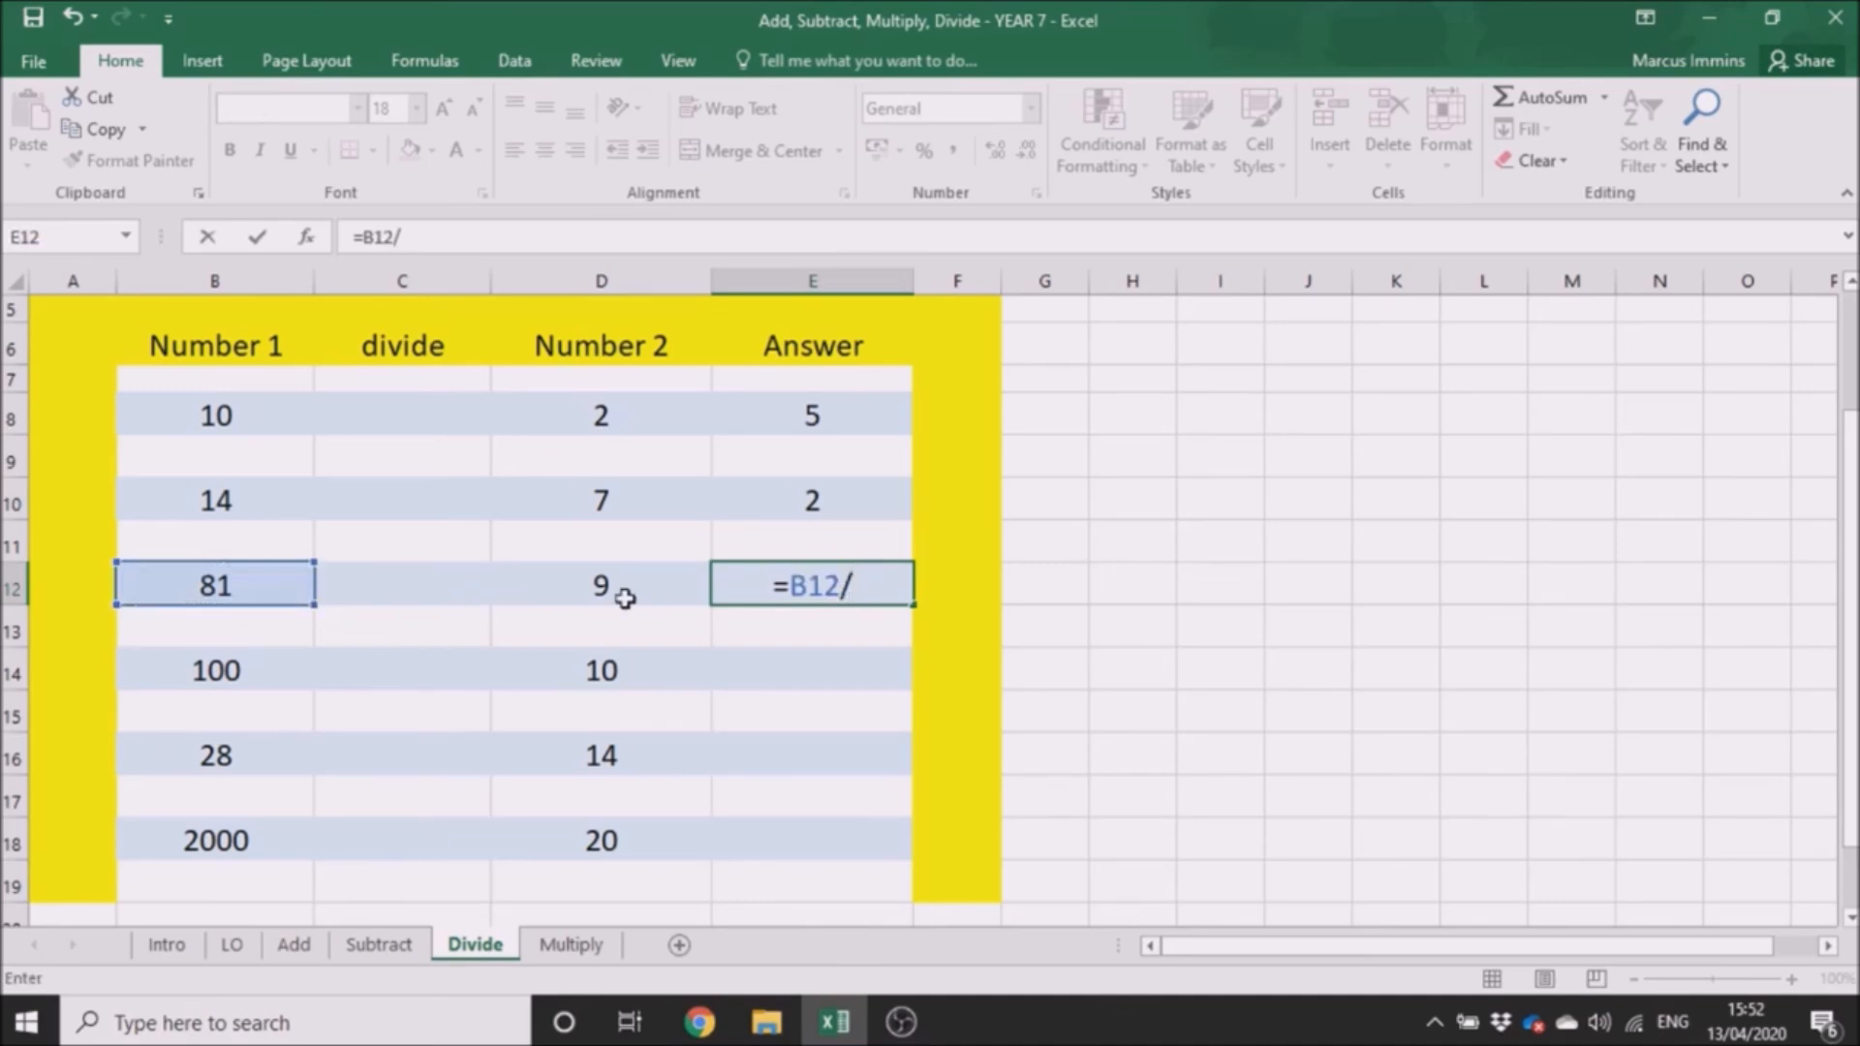
pyautogui.click(675, 599)
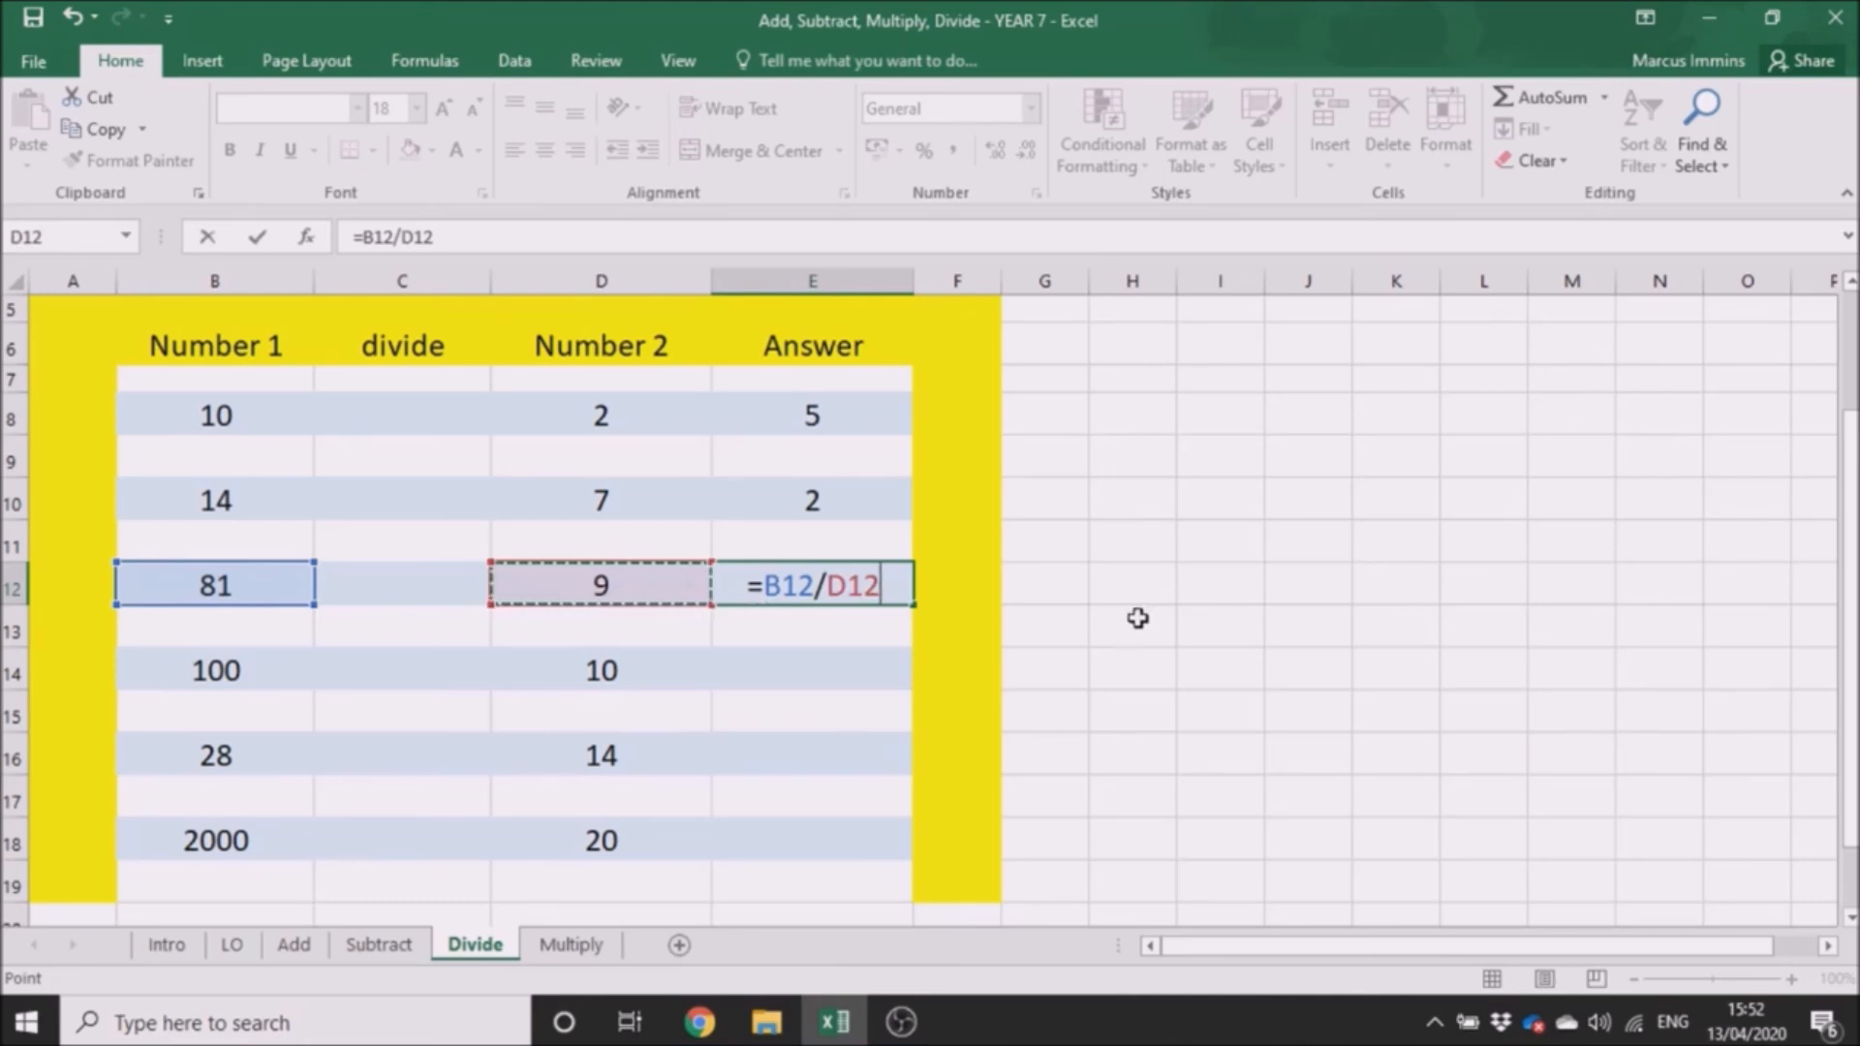
pyautogui.press('Return')
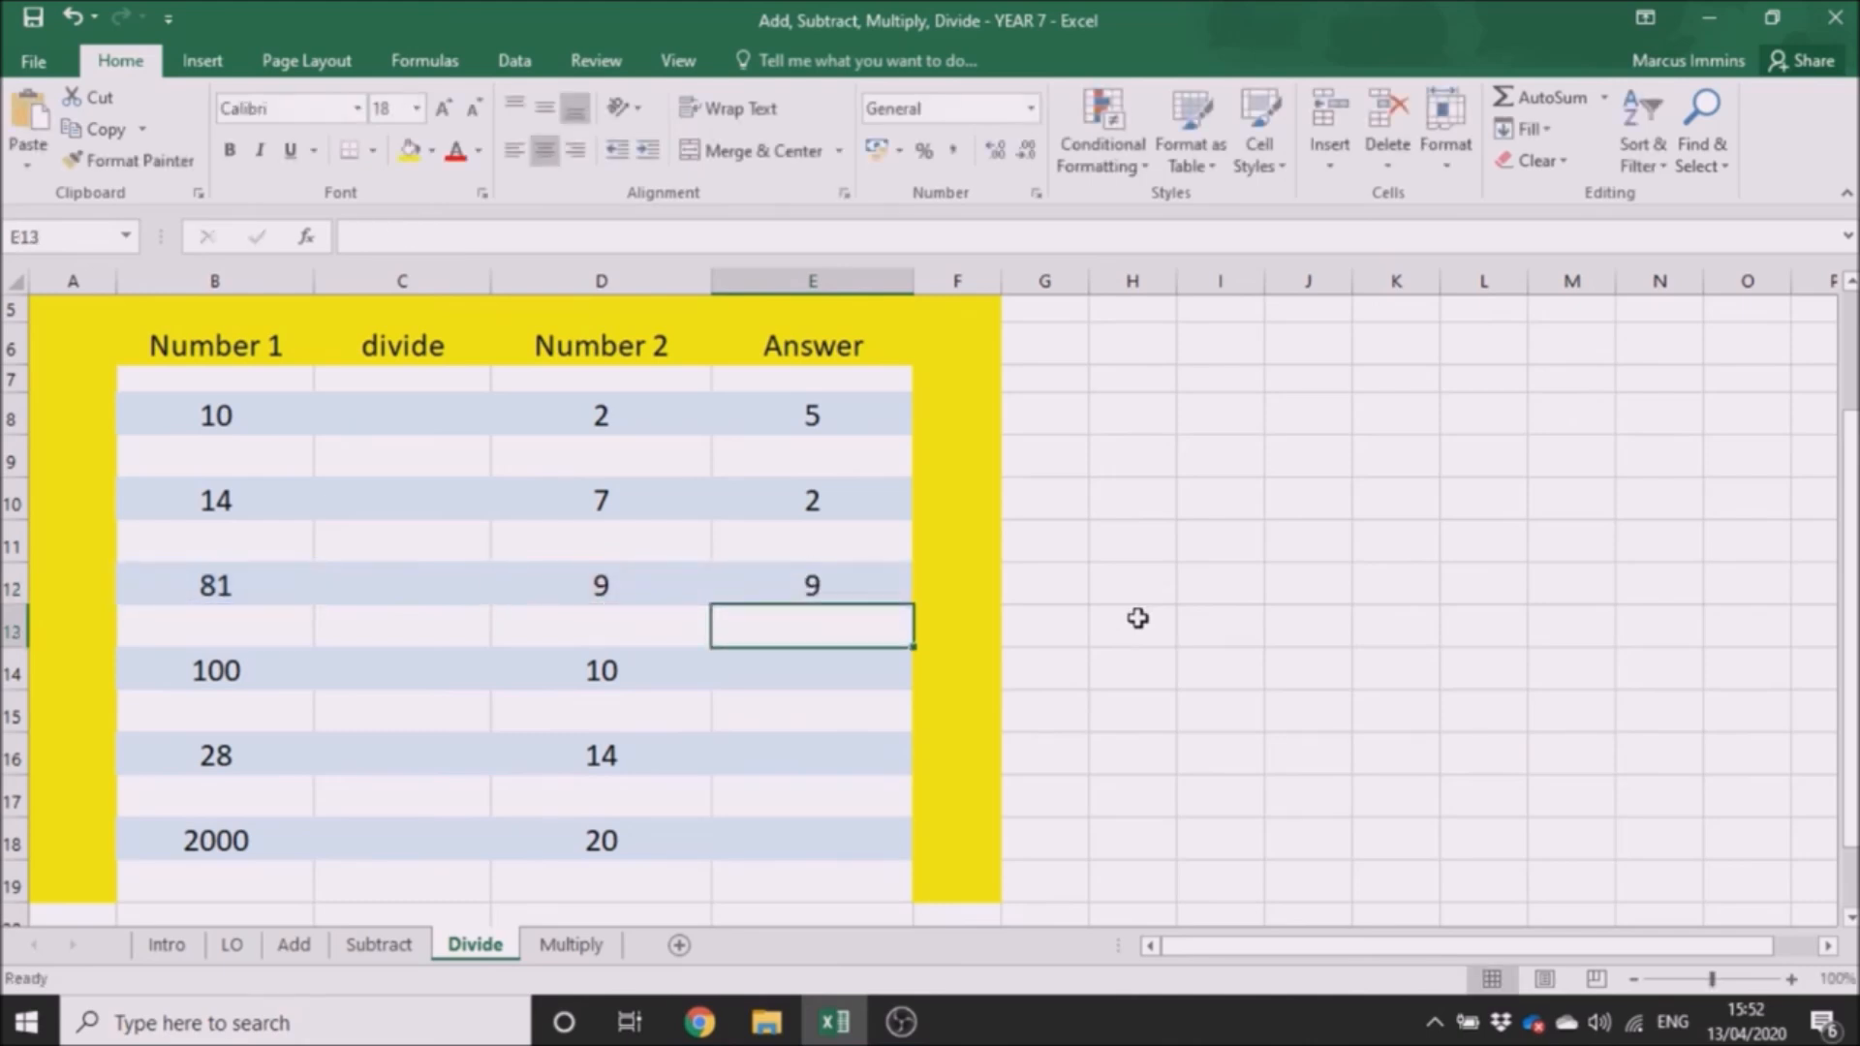
pyautogui.click(882, 585)
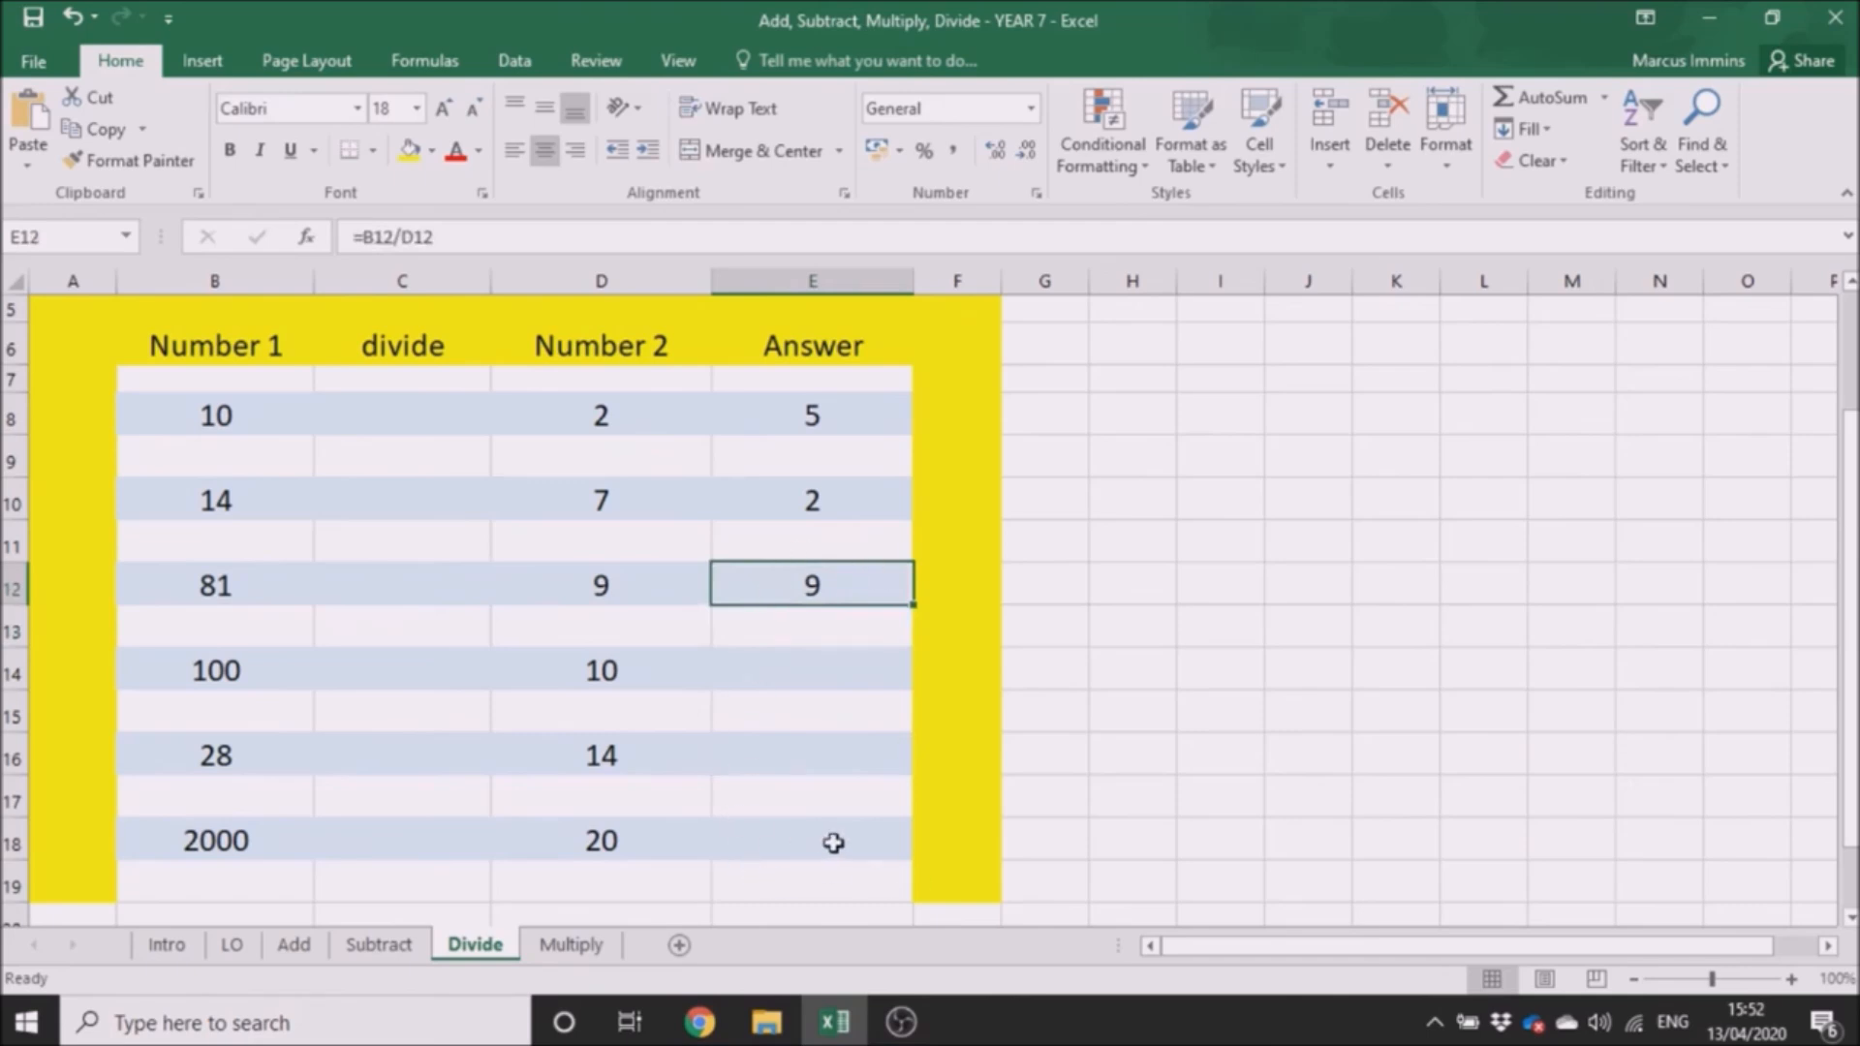
# On the Multiply sheet, start a formula in Answer cell E8 with the first number's reference, =B8.
pyautogui.click(601, 944)
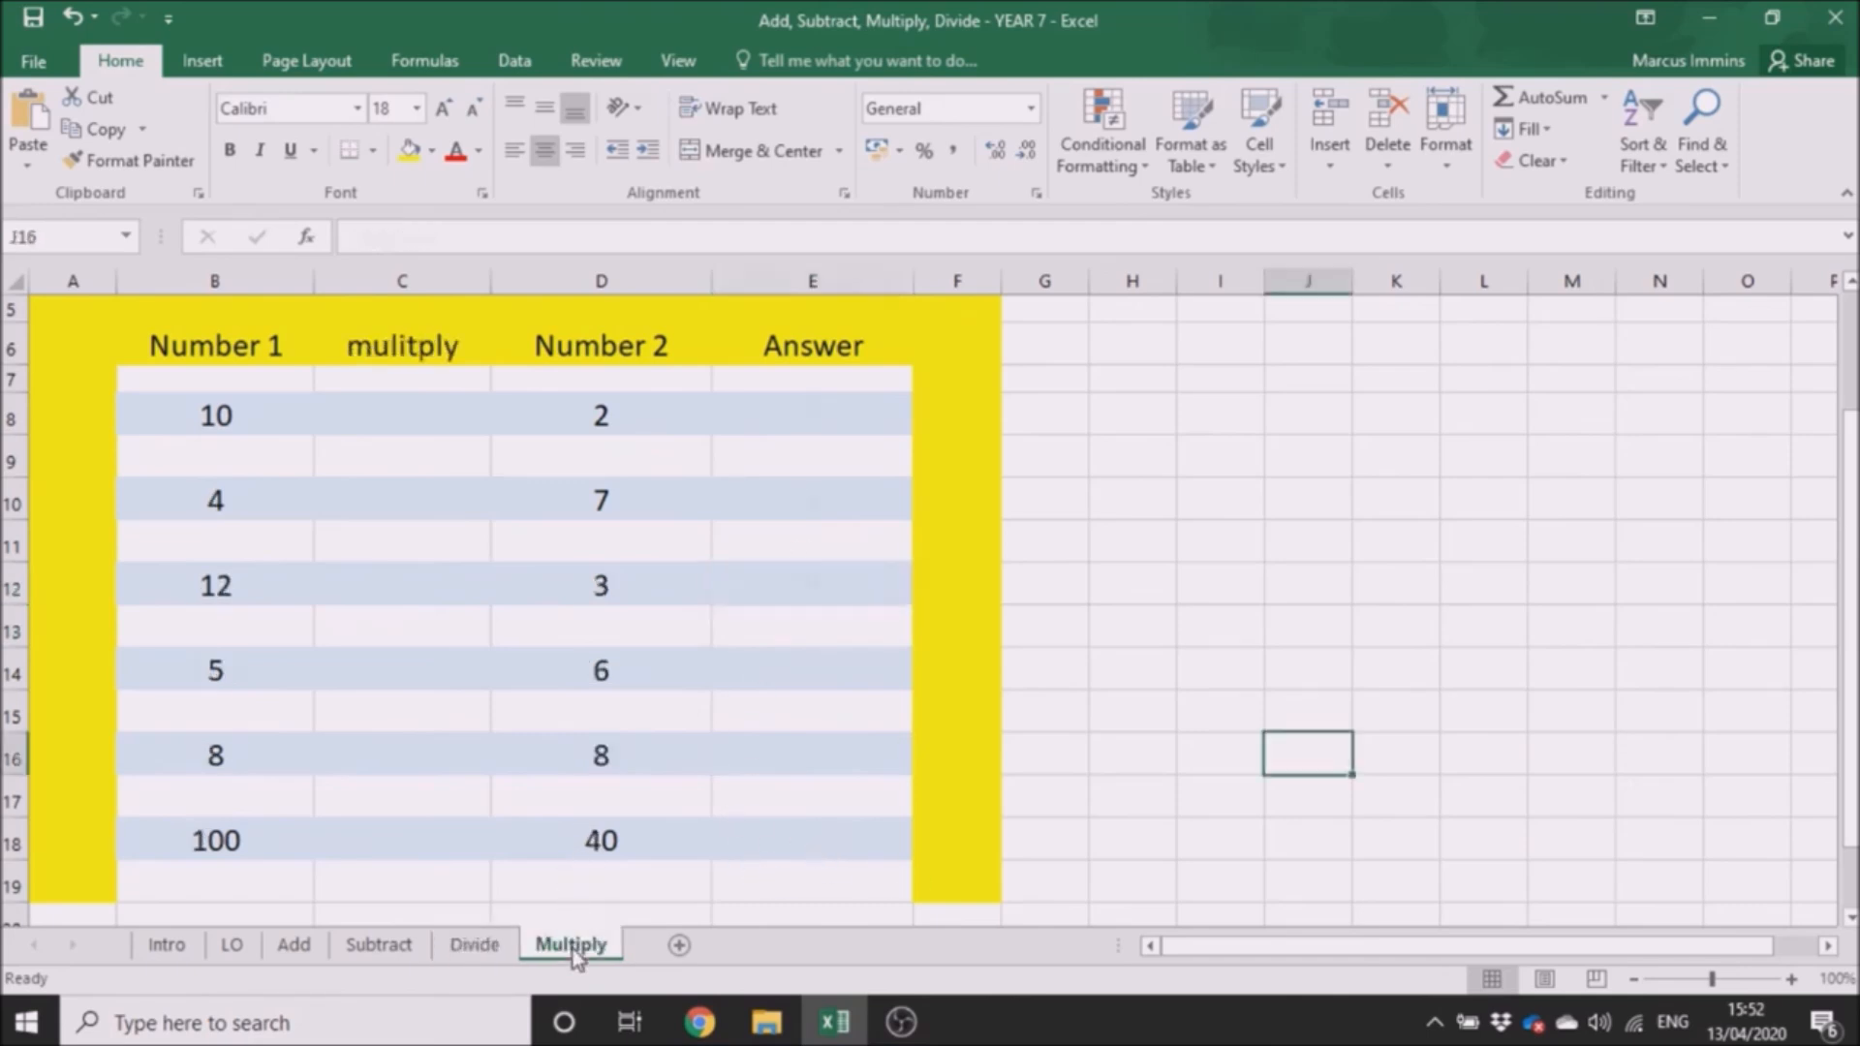
pyautogui.click(1175, 854)
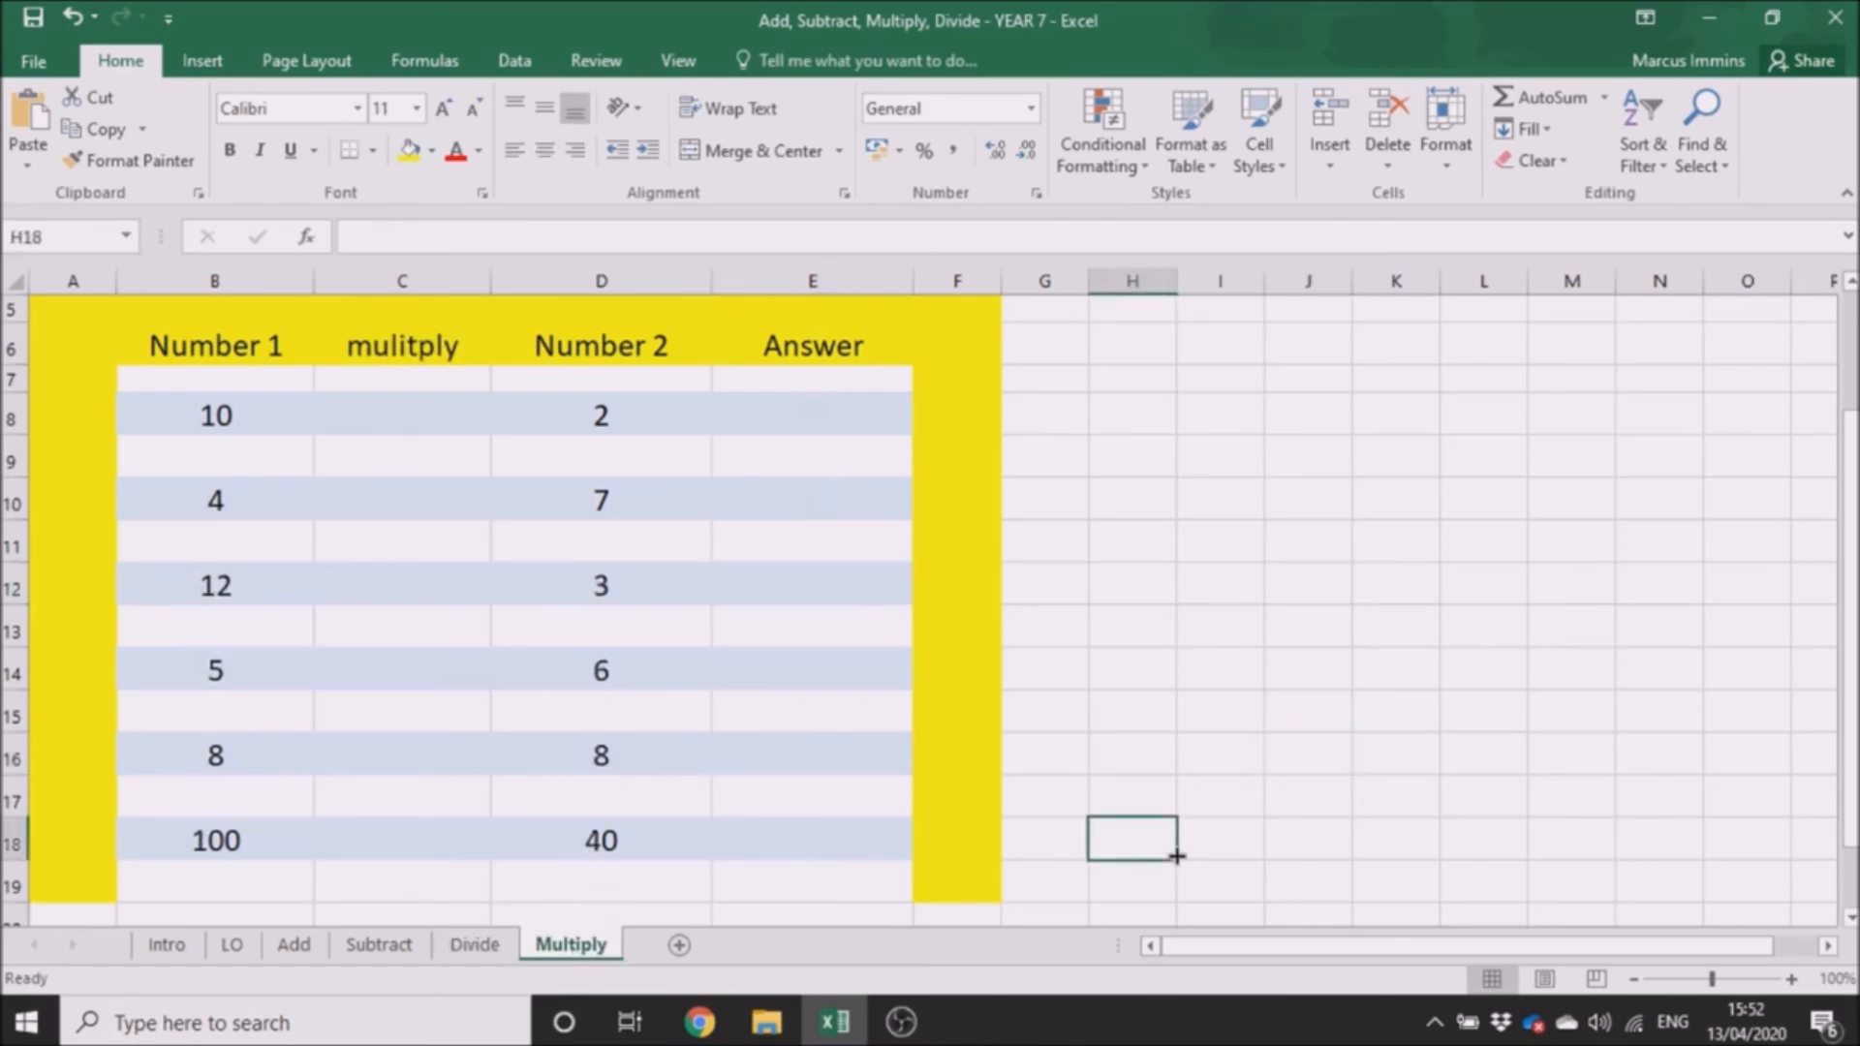
pyautogui.click(780, 412)
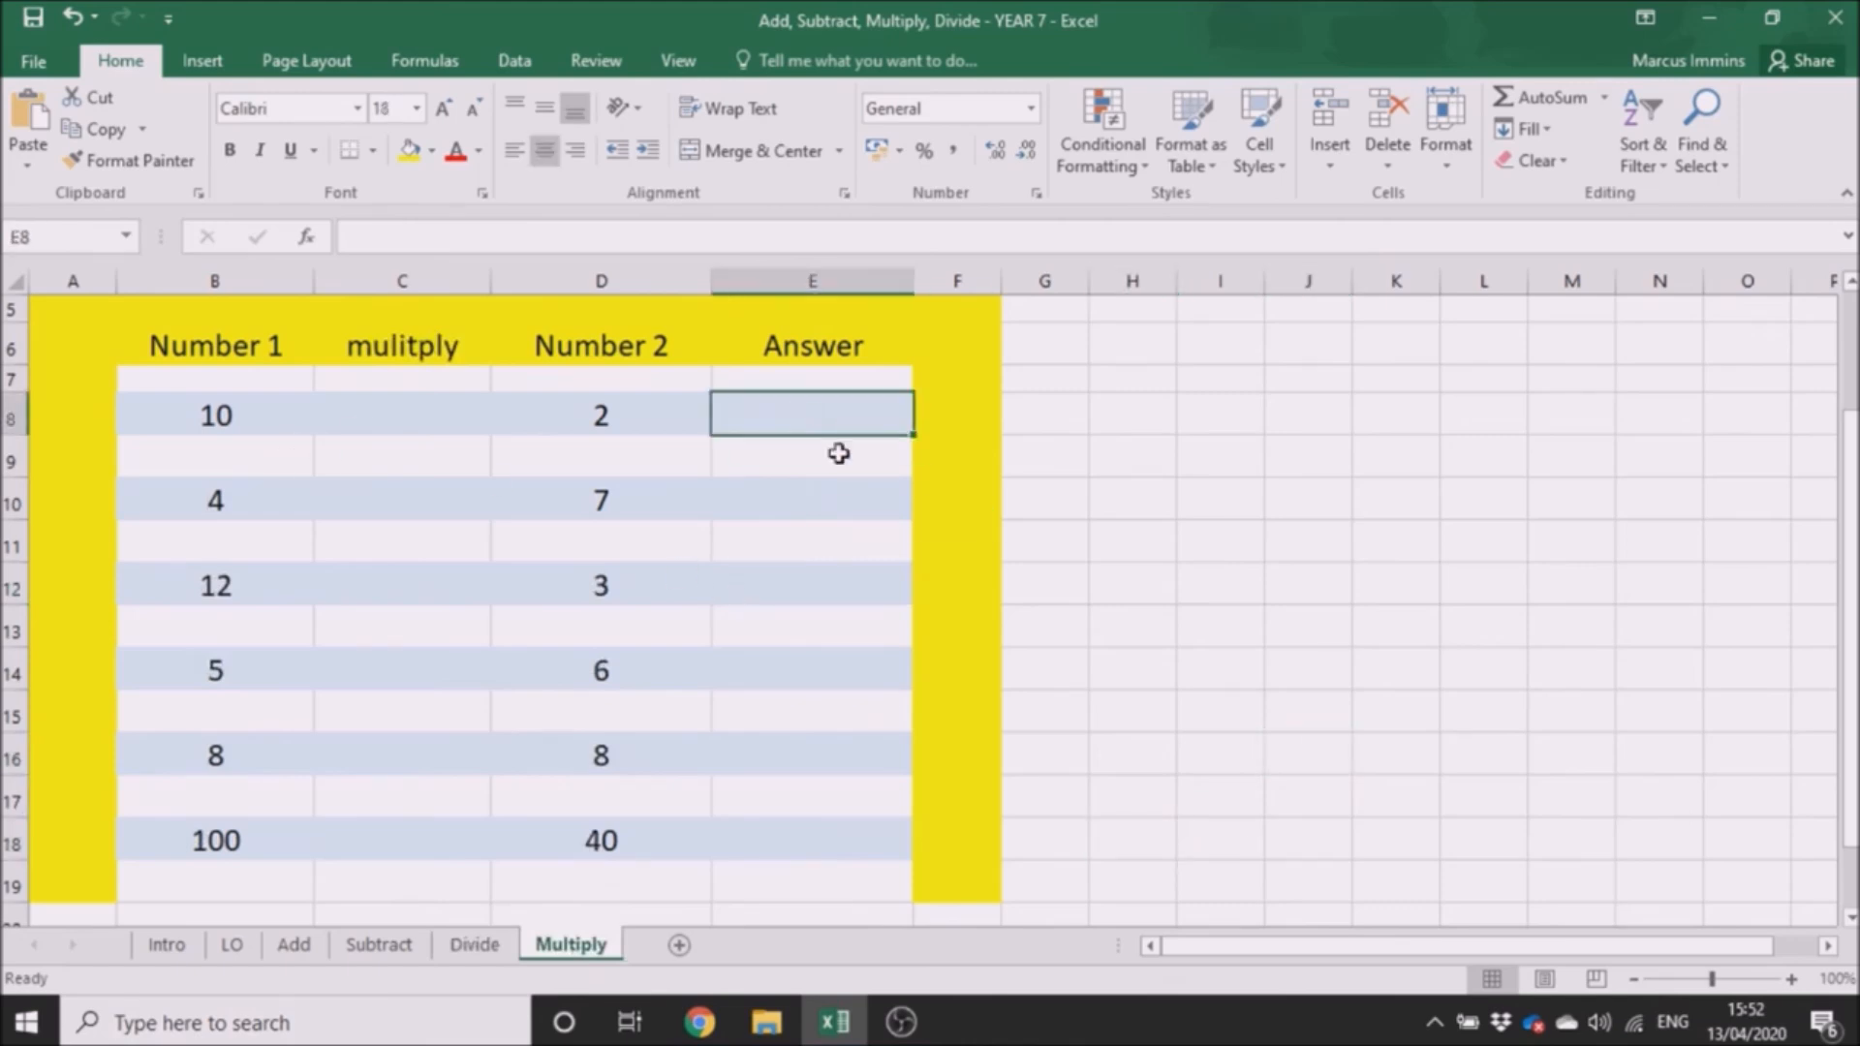
pyautogui.write('=')
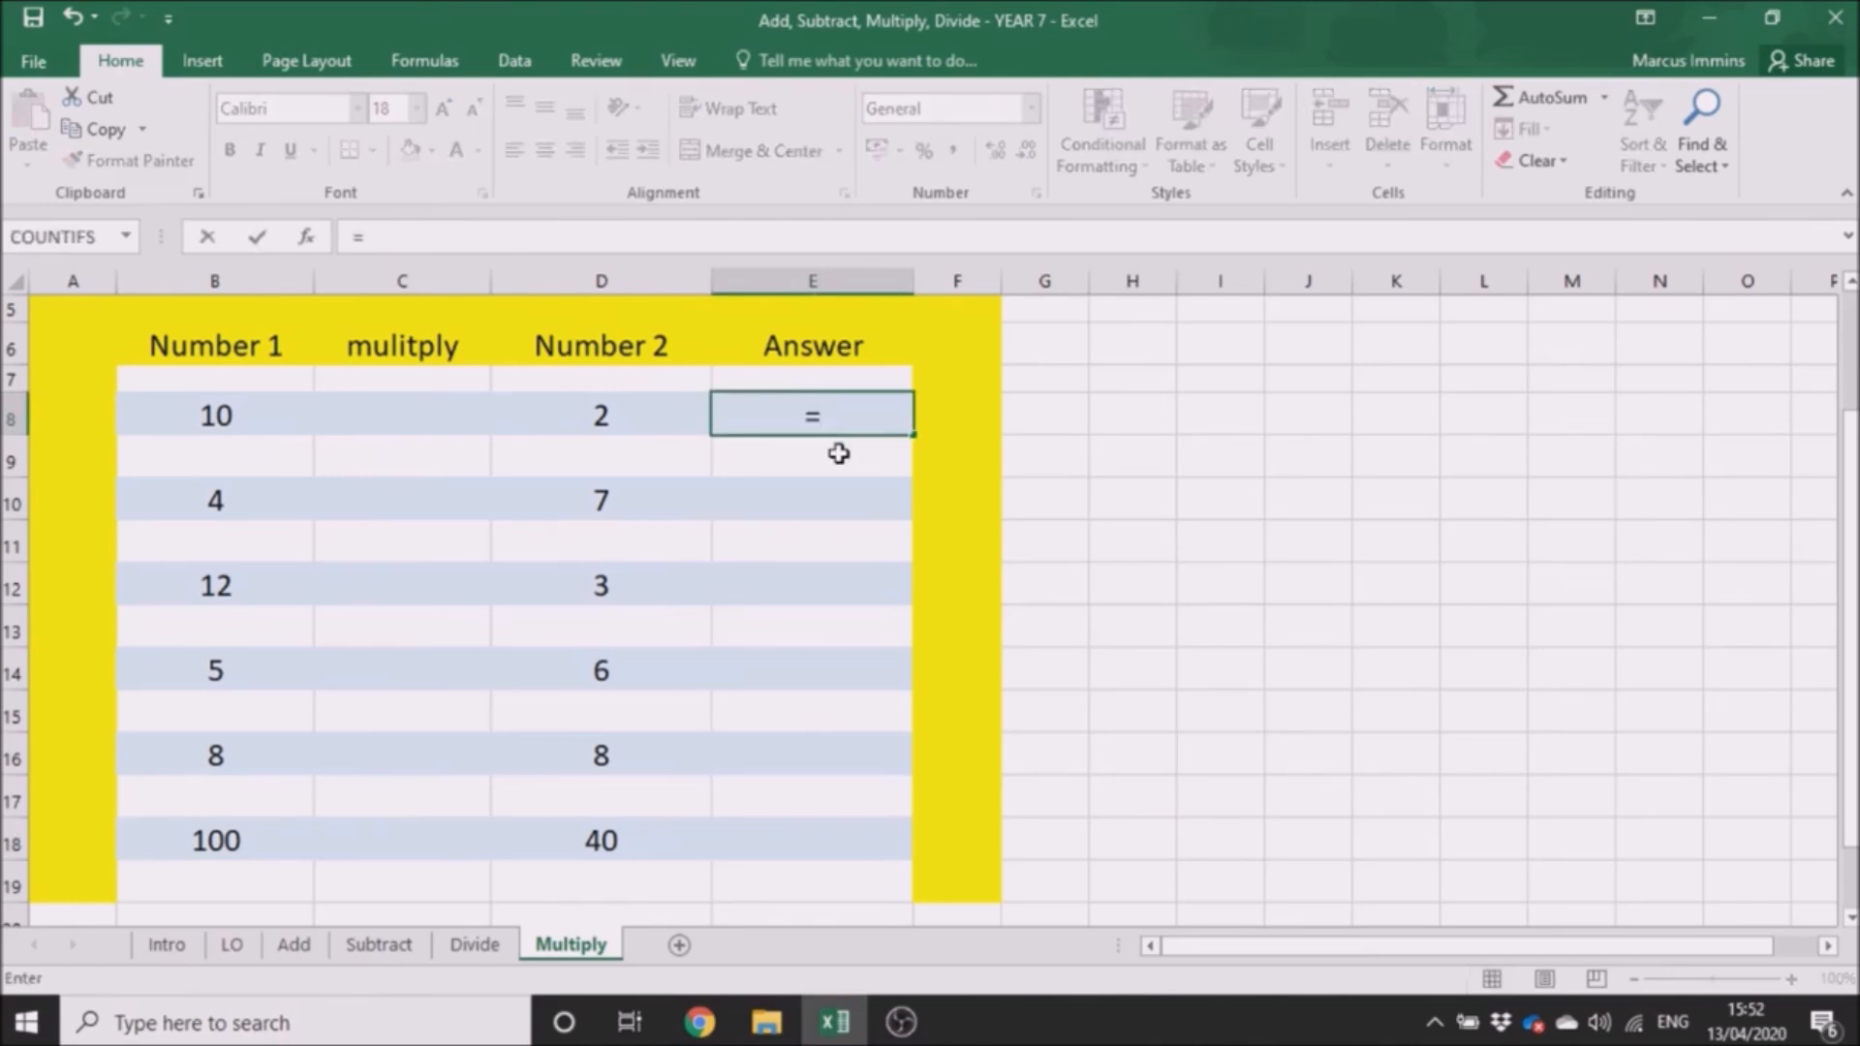
pyautogui.click(273, 412)
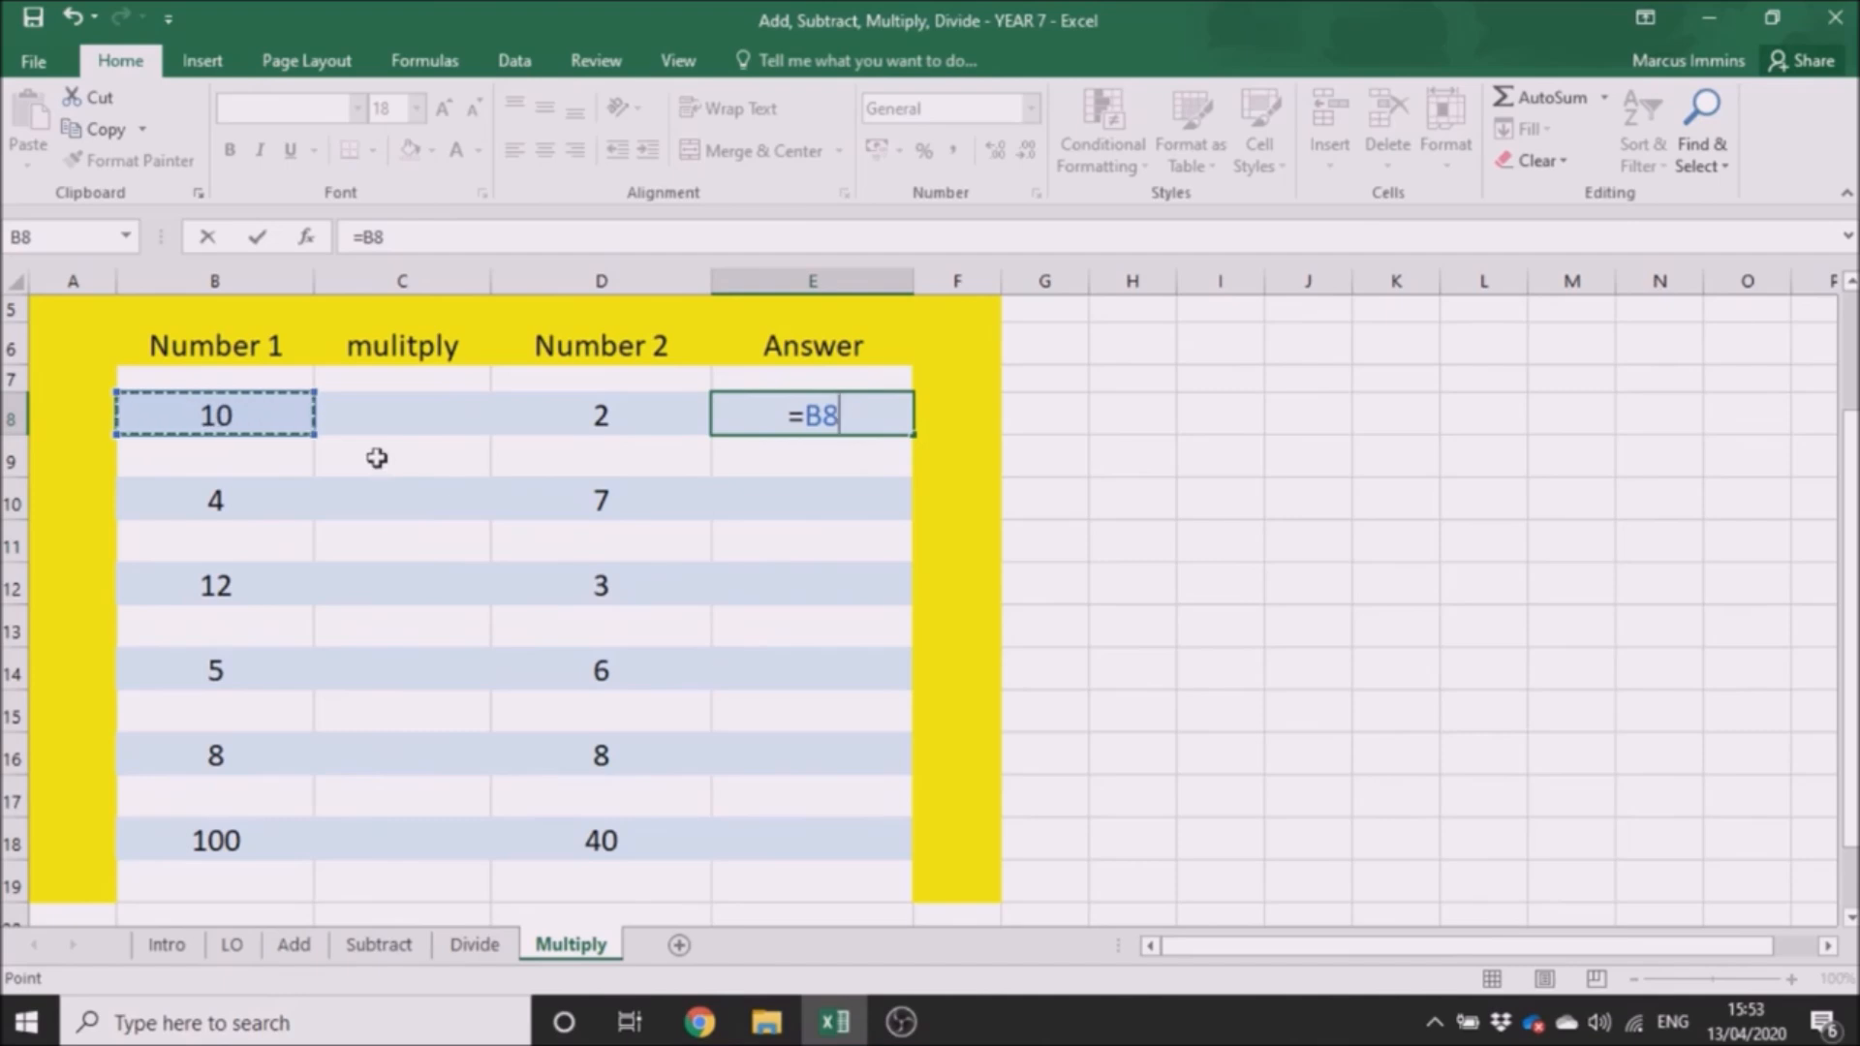
pyautogui.write('x')
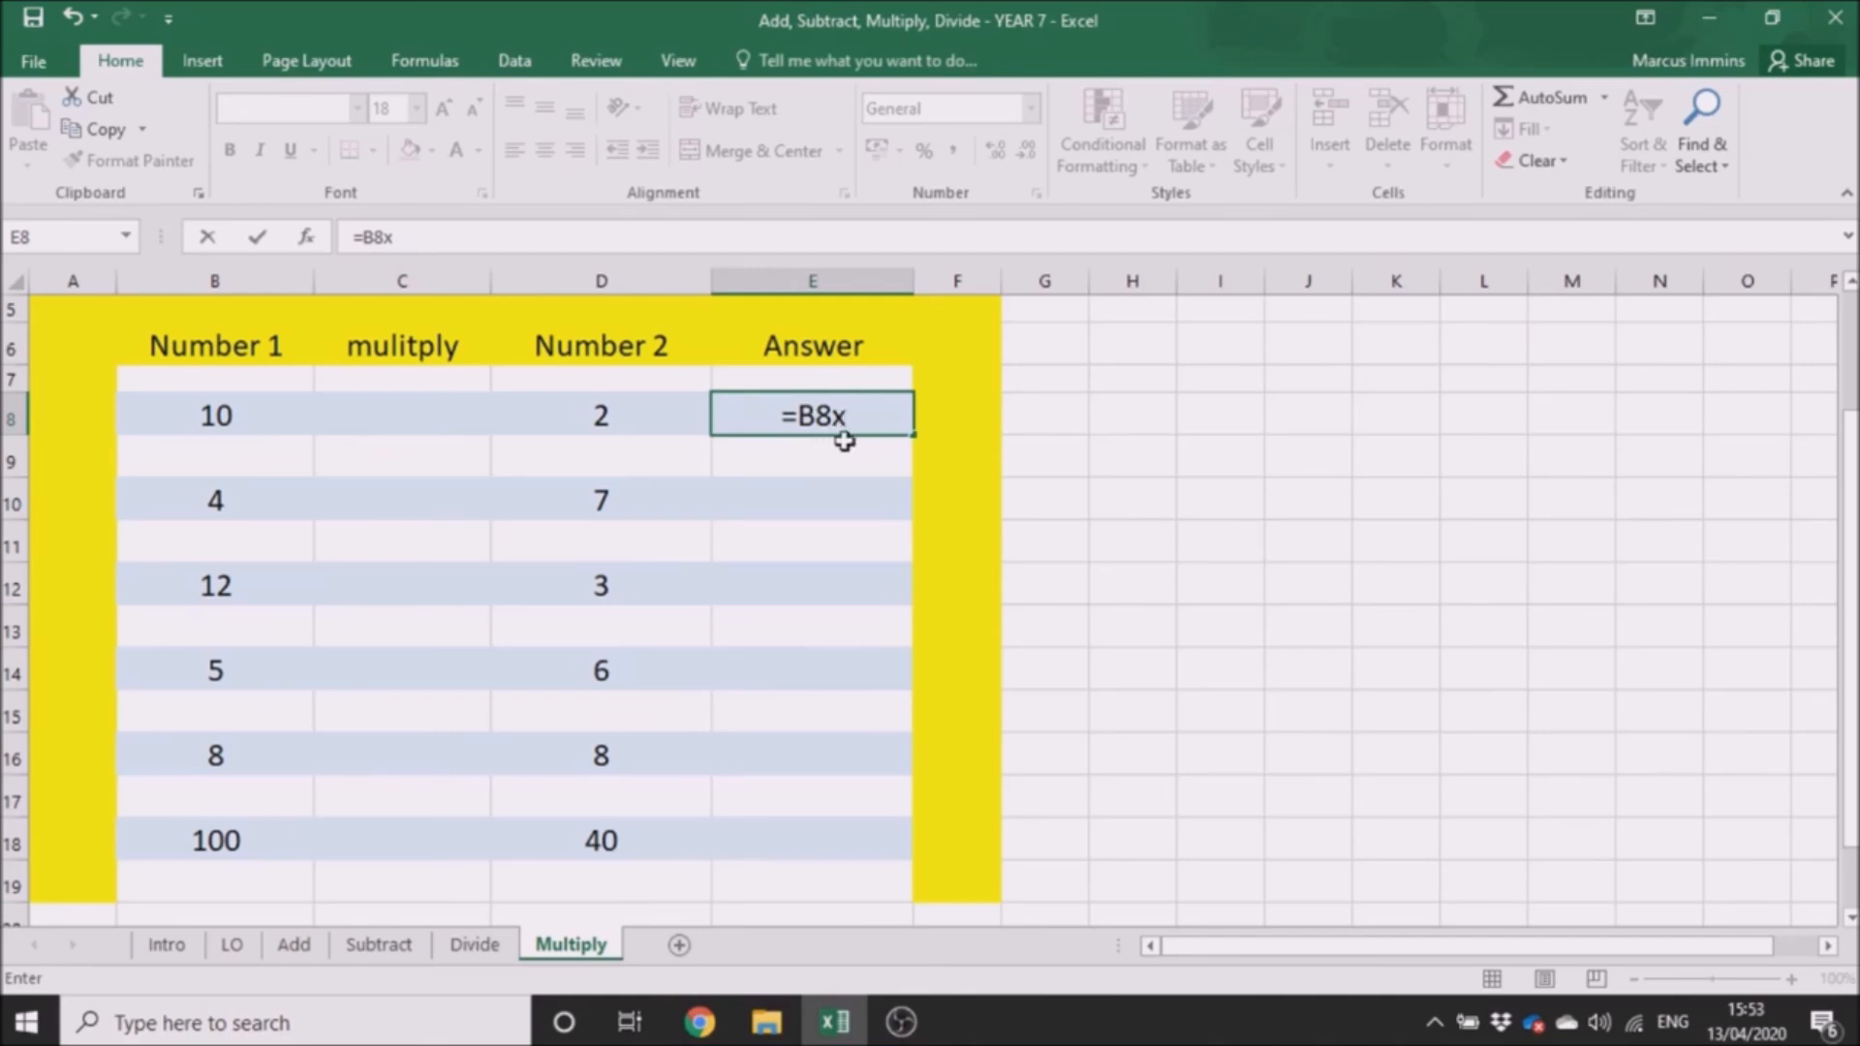
pyautogui.press('BackSpace')
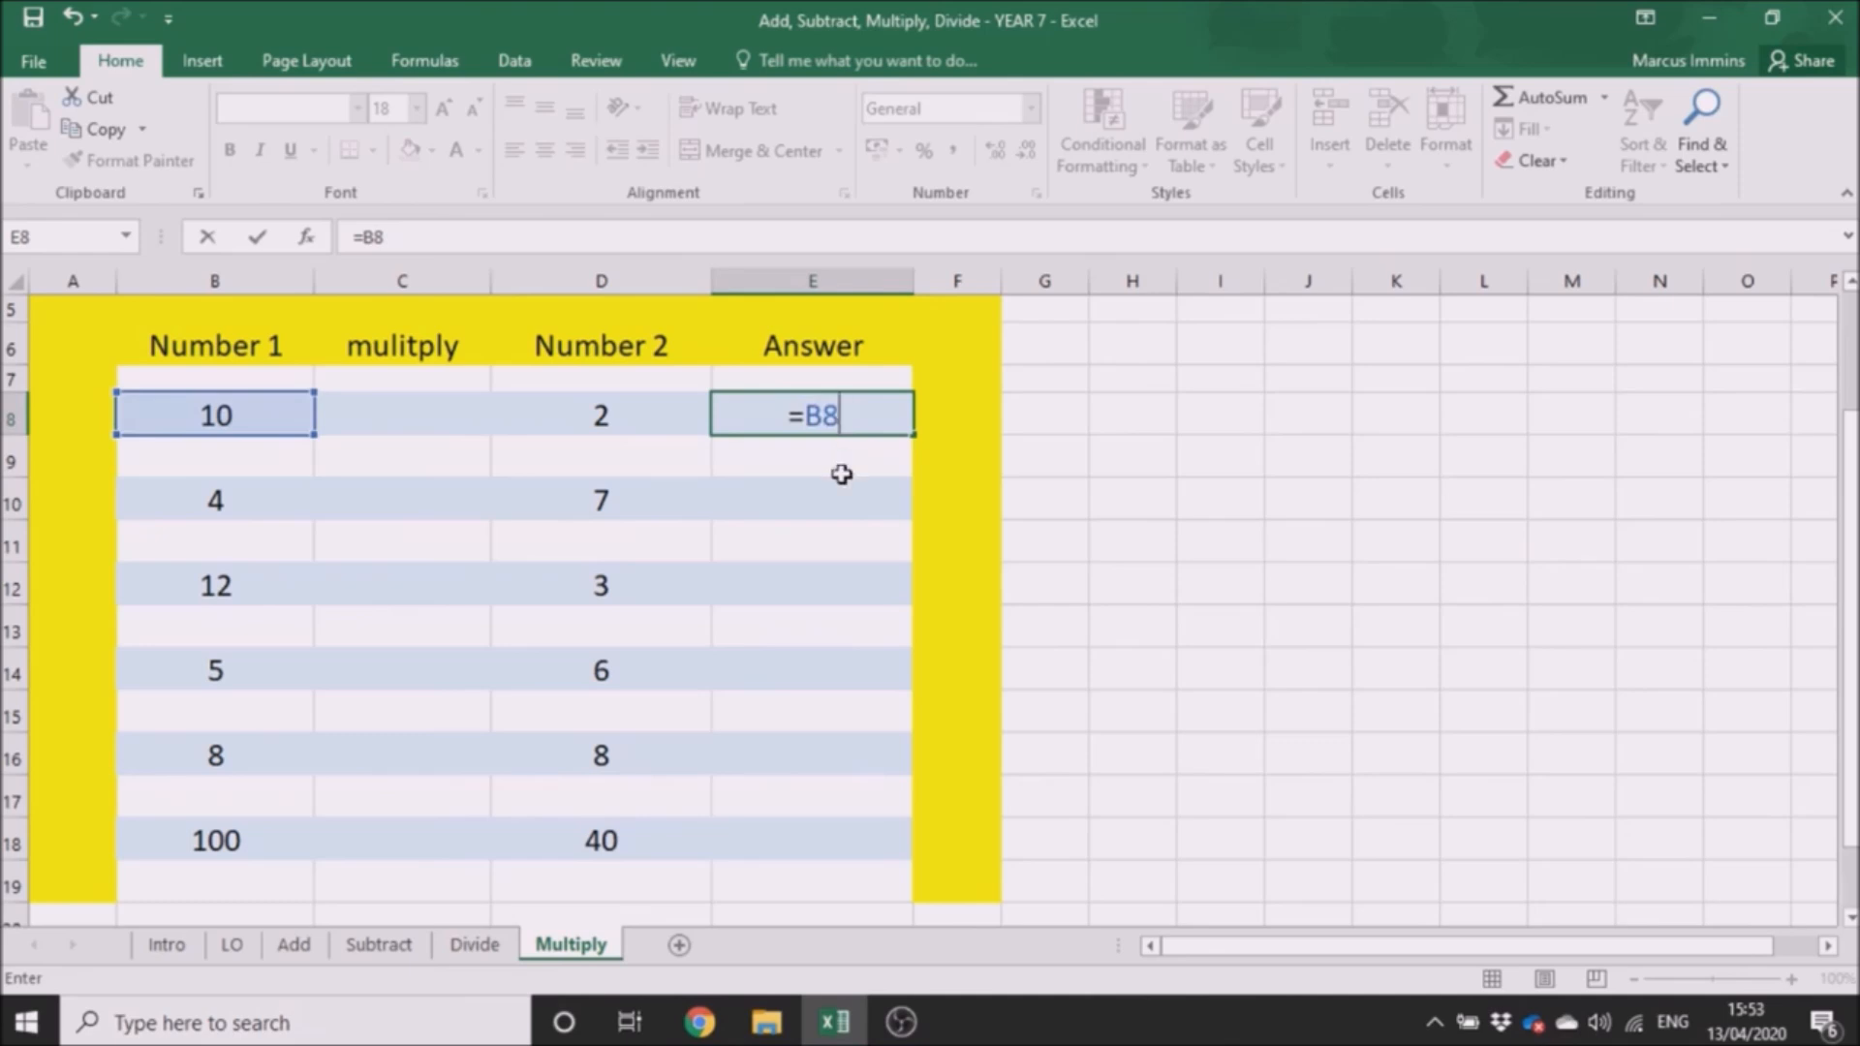
pyautogui.write('*')
pyautogui.press('BackSpace')
# Complete the formula in Answer cell E8 as =B8*D8 to multiply the first pair of numbers.
pyautogui.write('*')
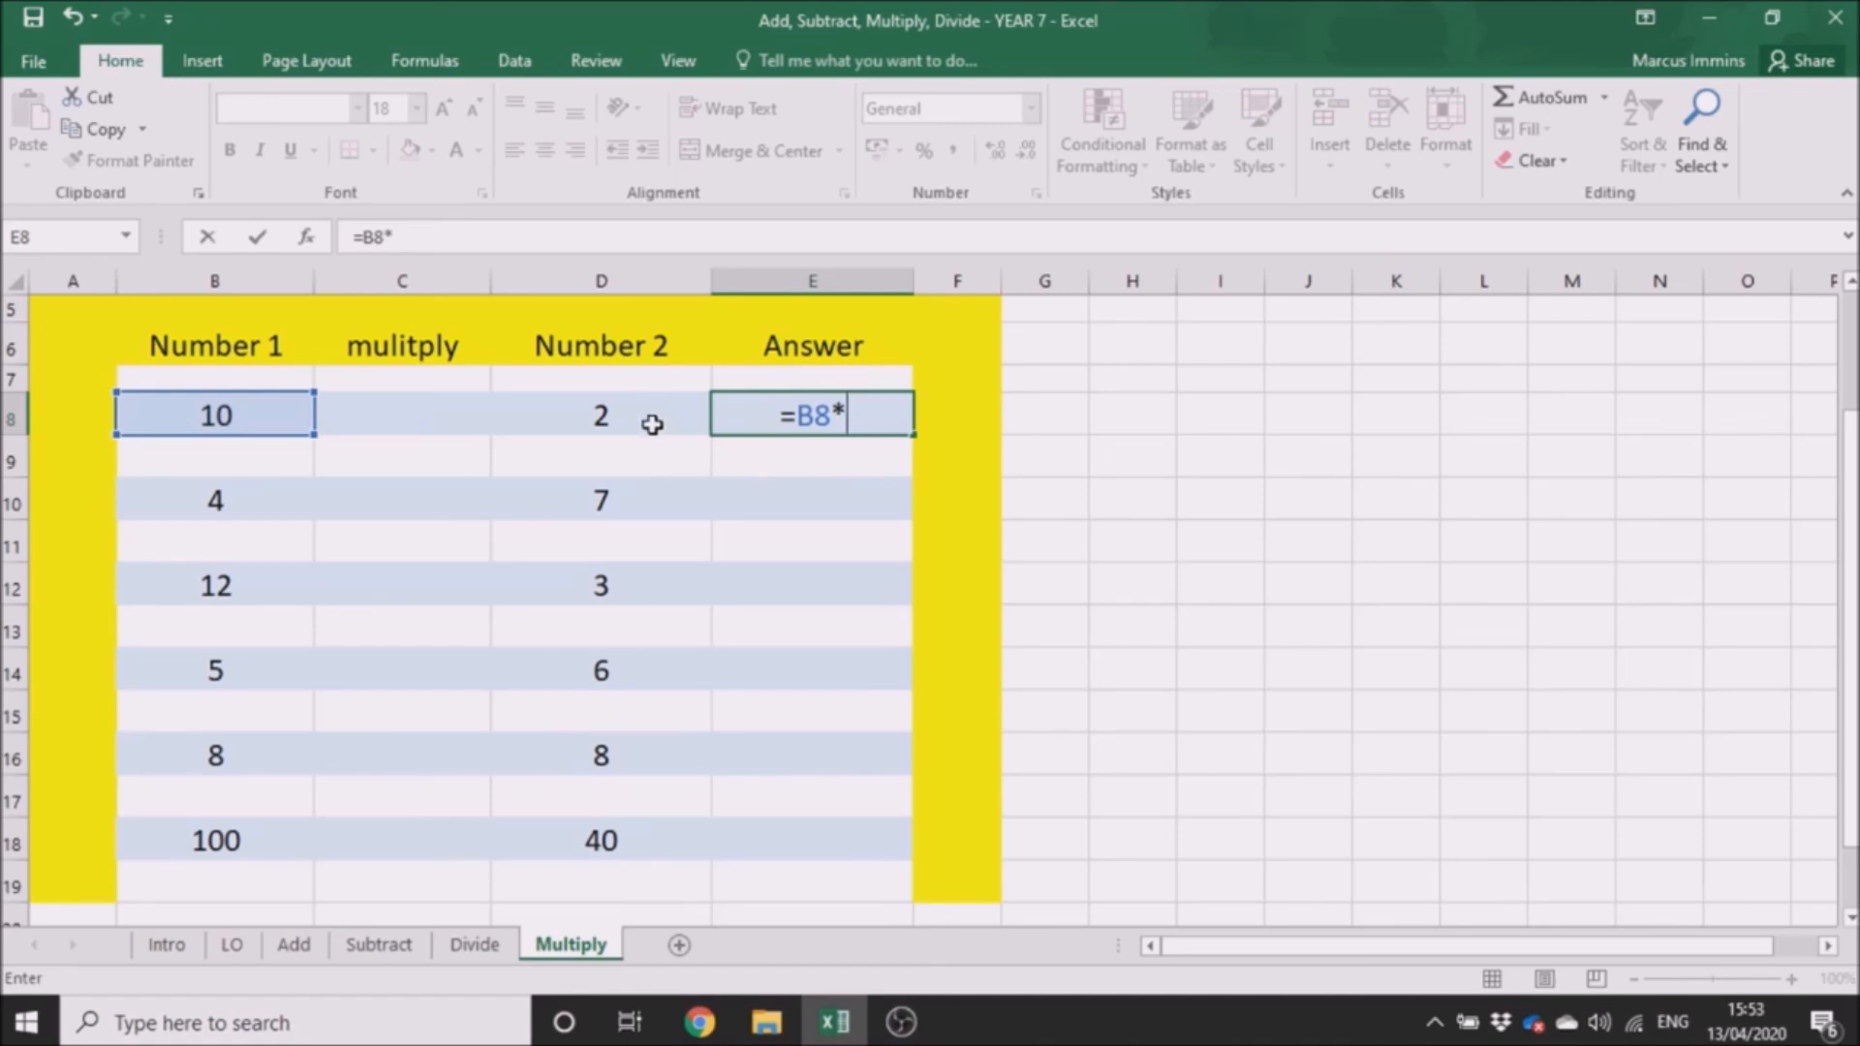
pyautogui.click(651, 419)
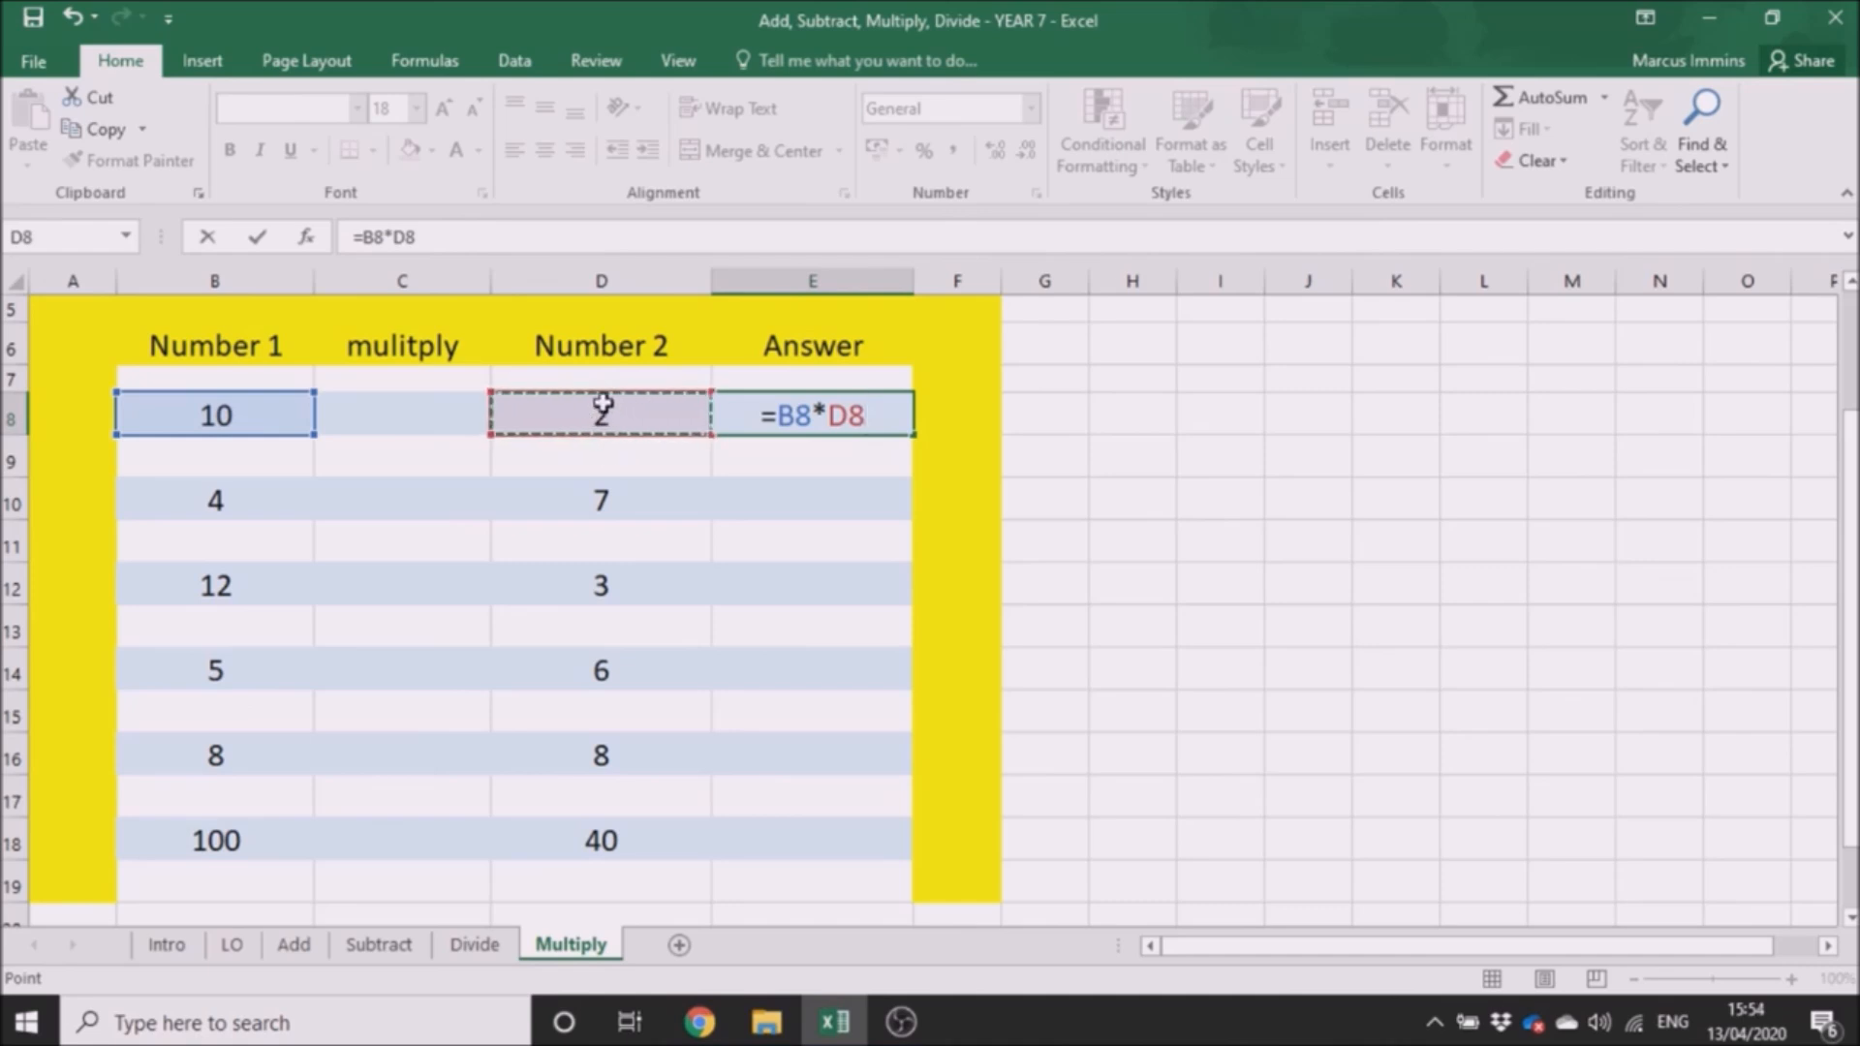
pyautogui.press('Return')
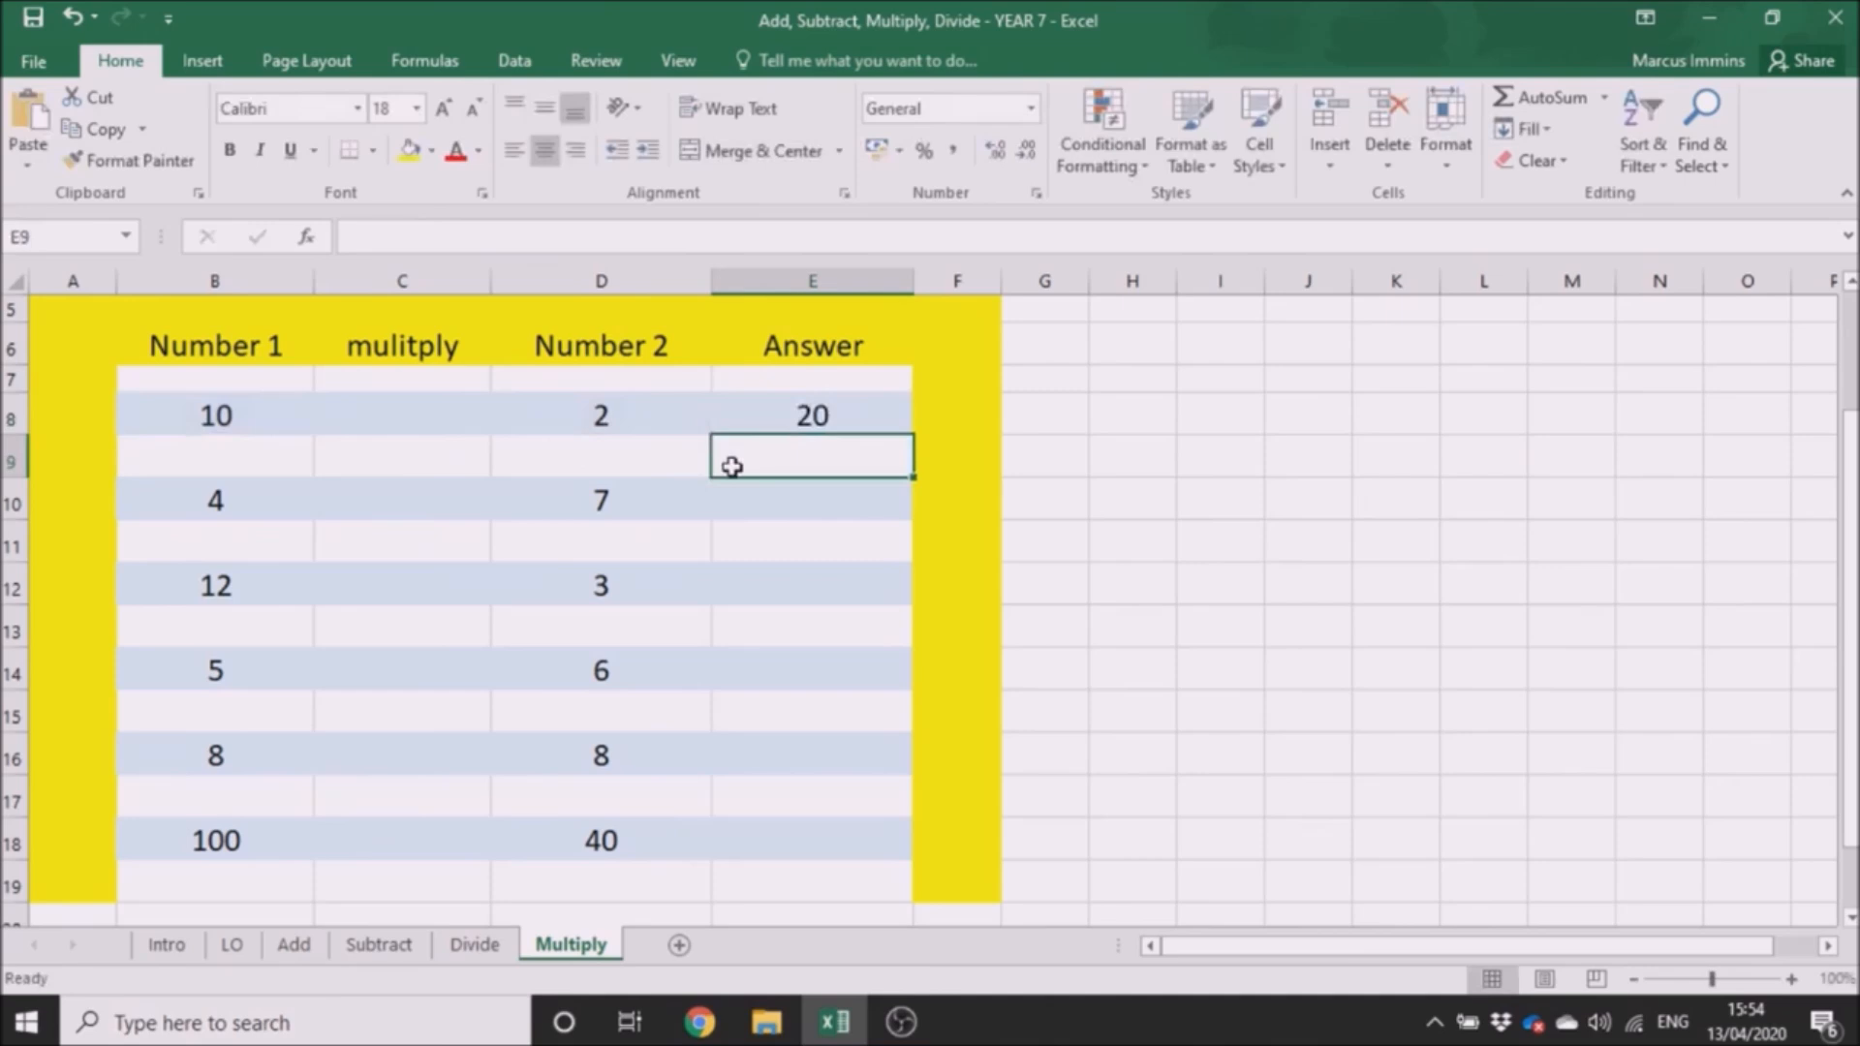
# Enter the formula =B10*D10 in Answer cell E10 to multiply the second pair of numbers.
pyautogui.click(788, 496)
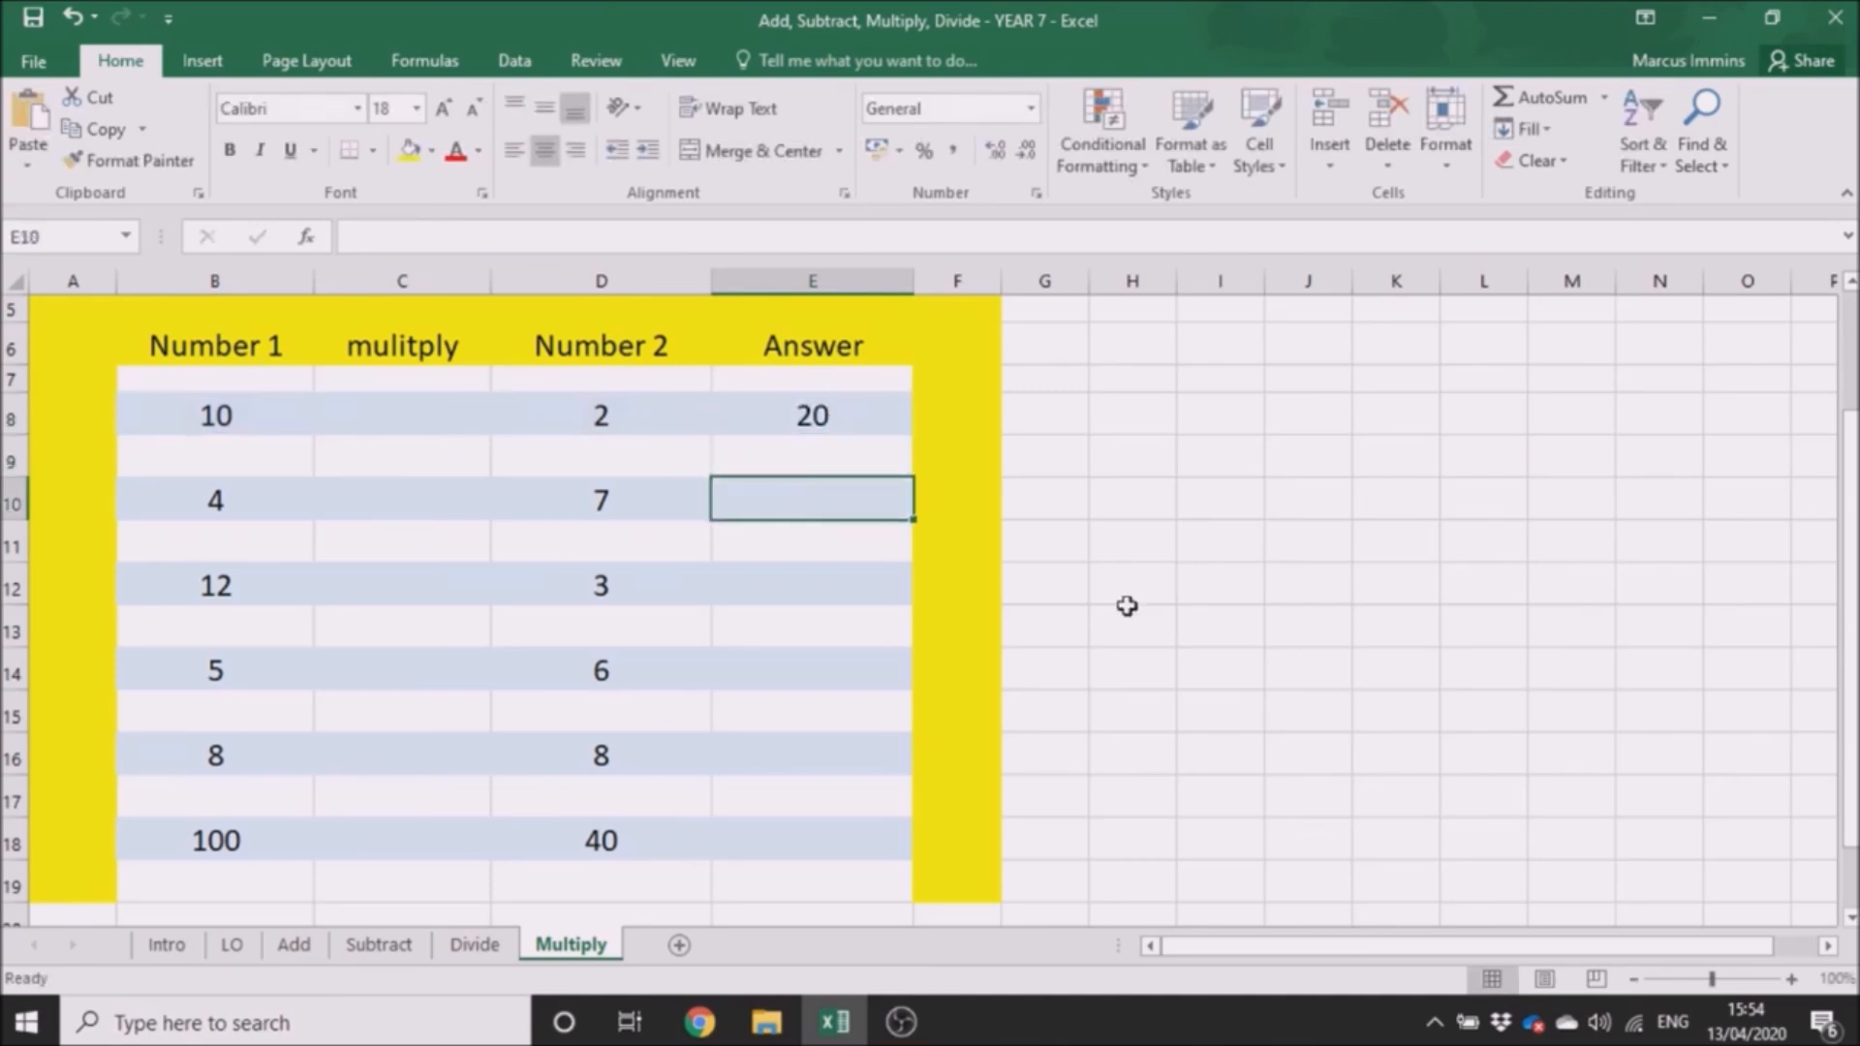
pyautogui.write('=')
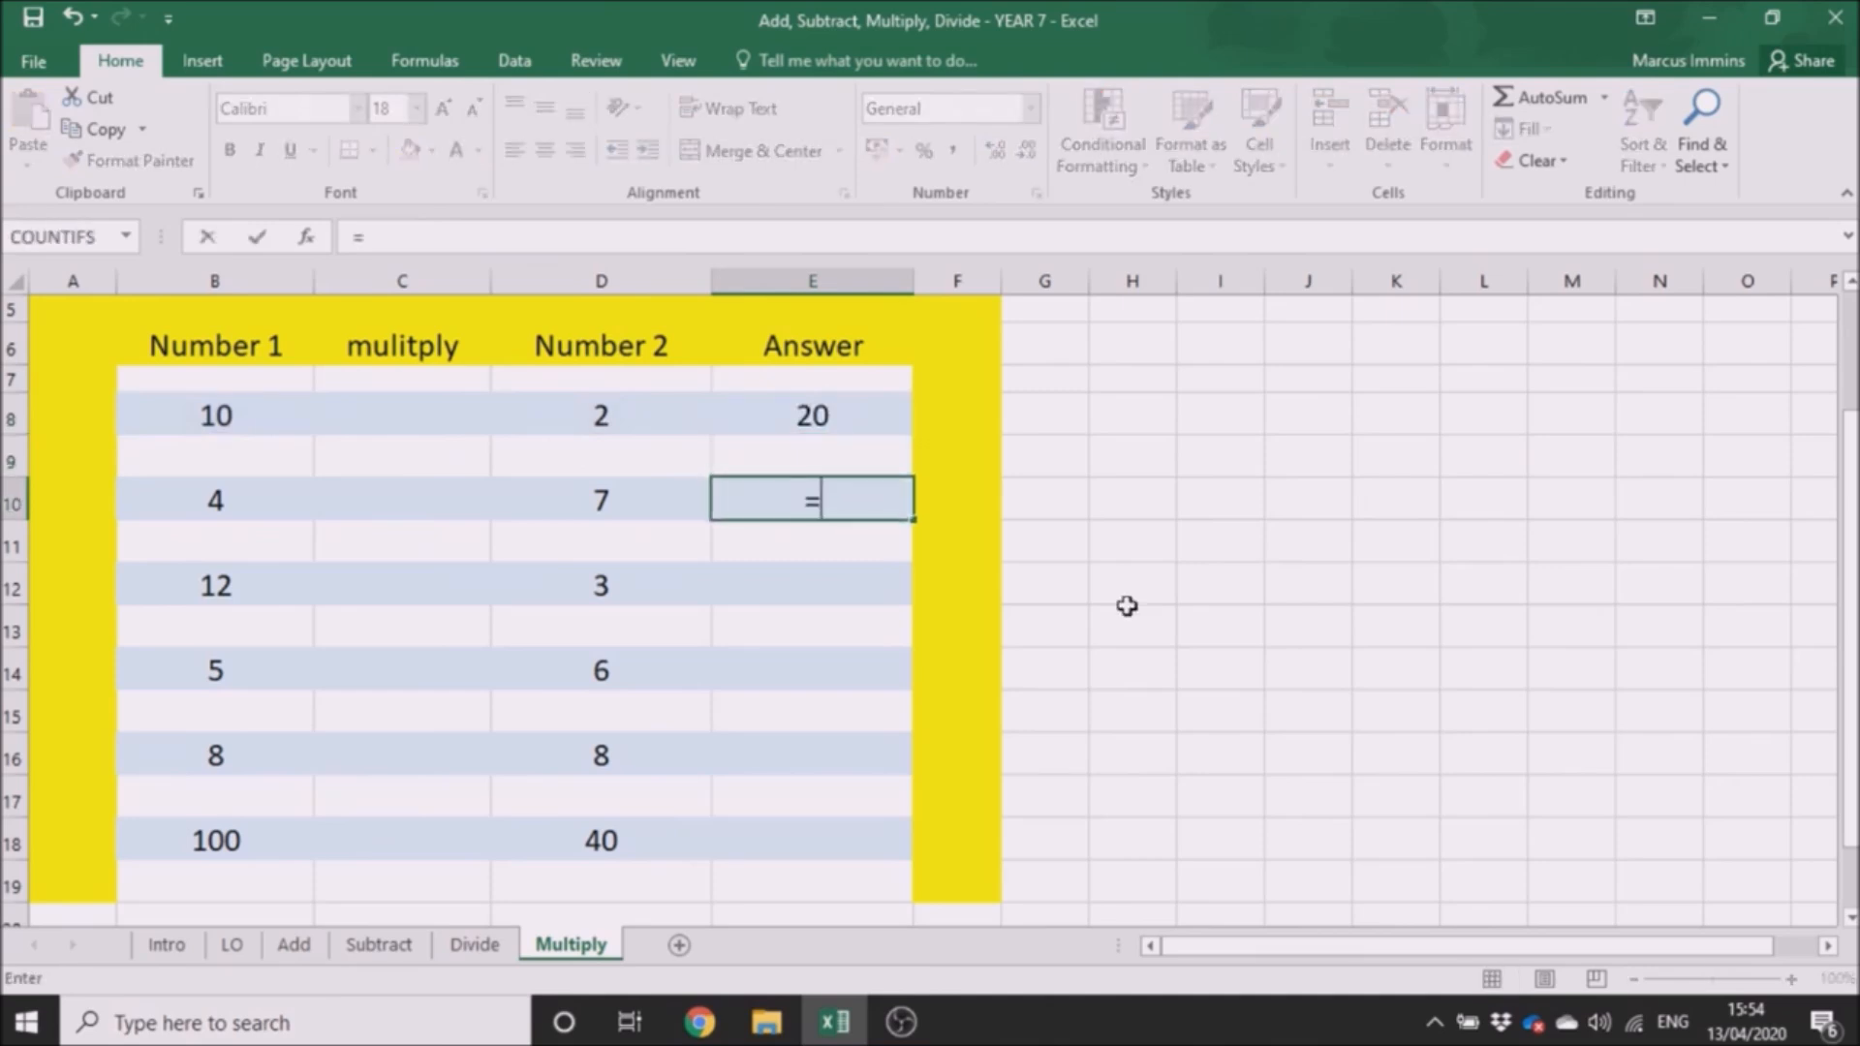
pyautogui.click(267, 499)
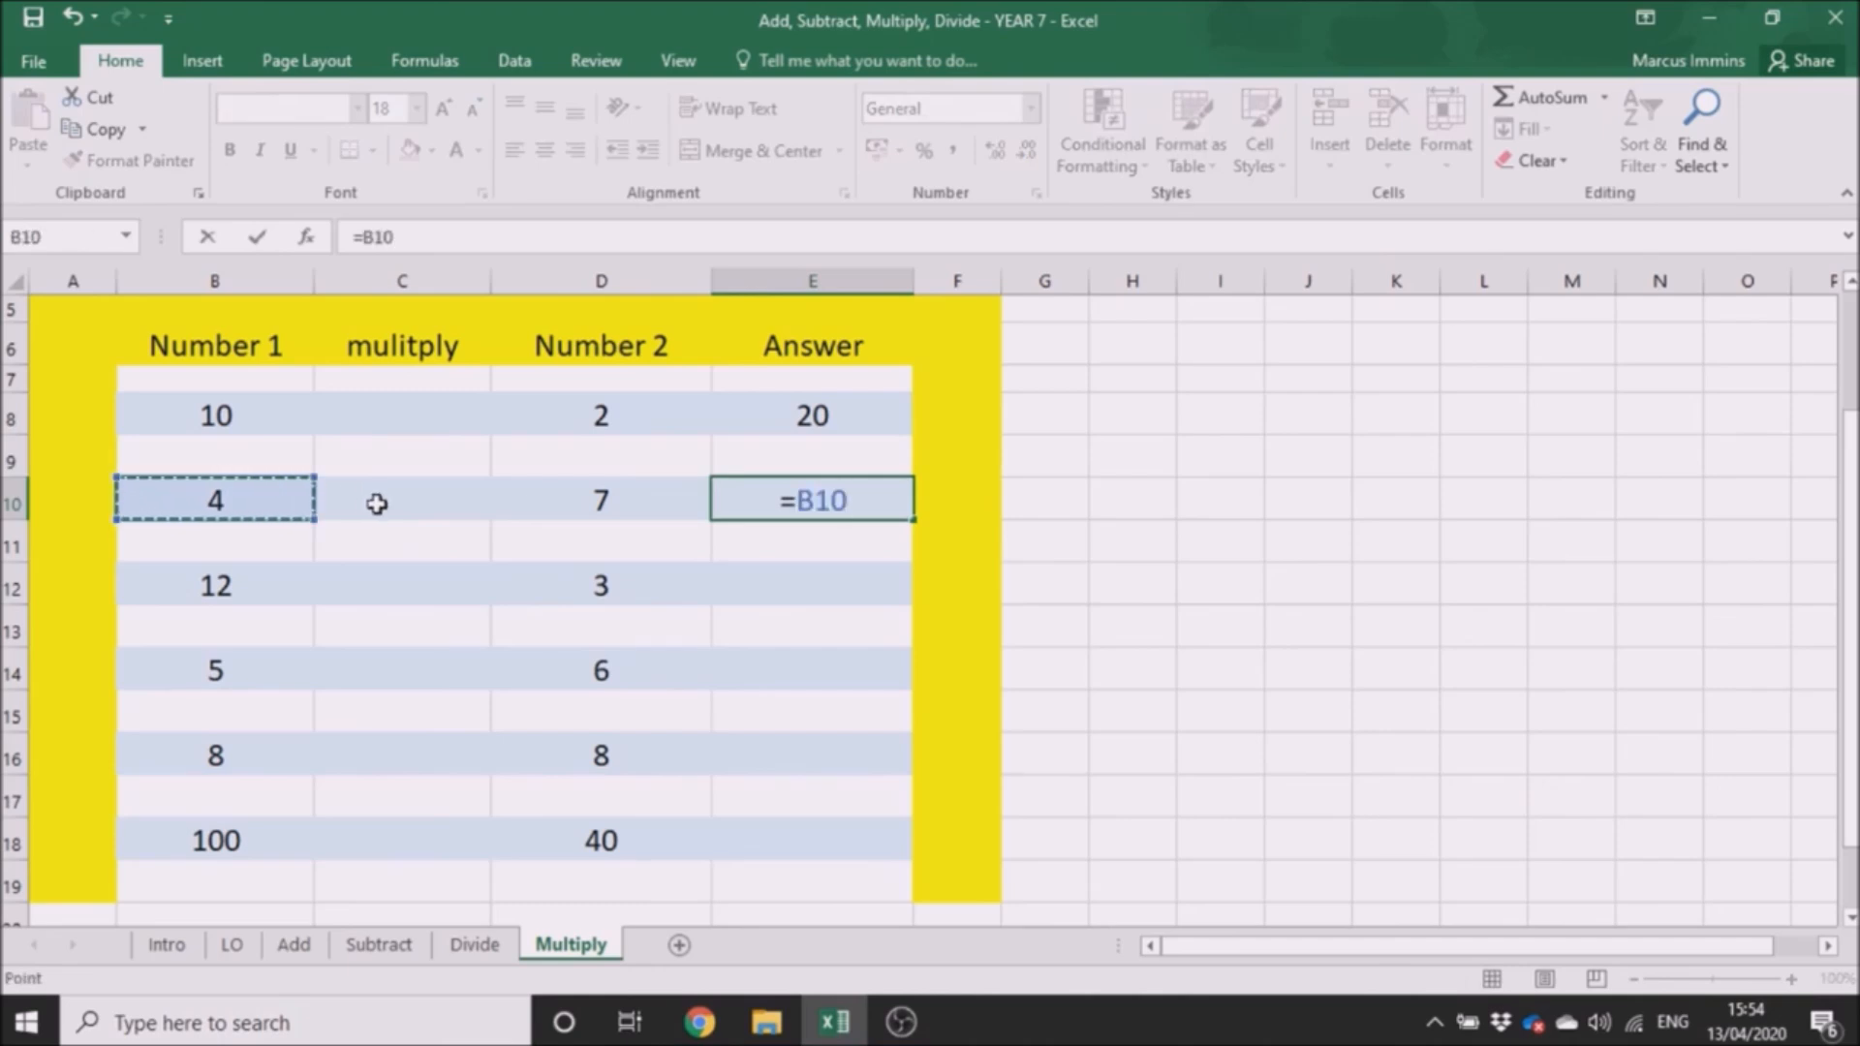
pyautogui.write('*')
pyautogui.click(535, 512)
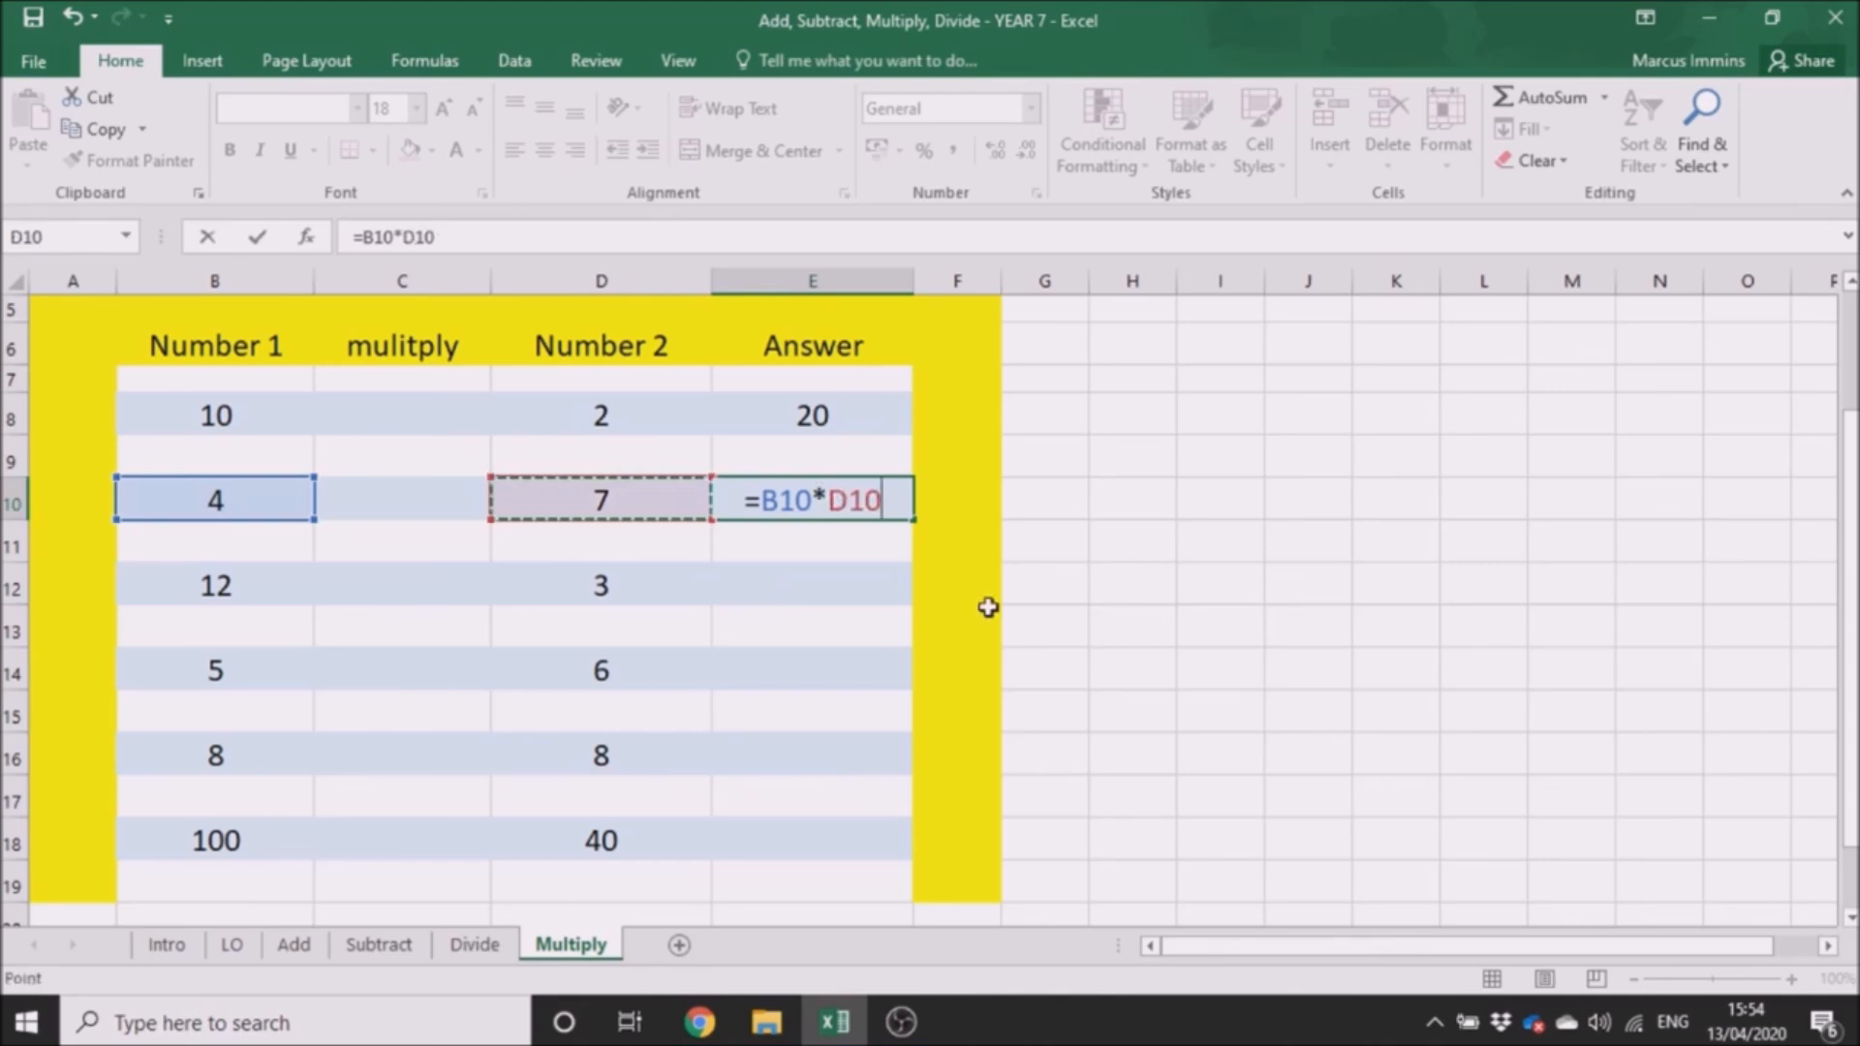
pyautogui.press('Return')
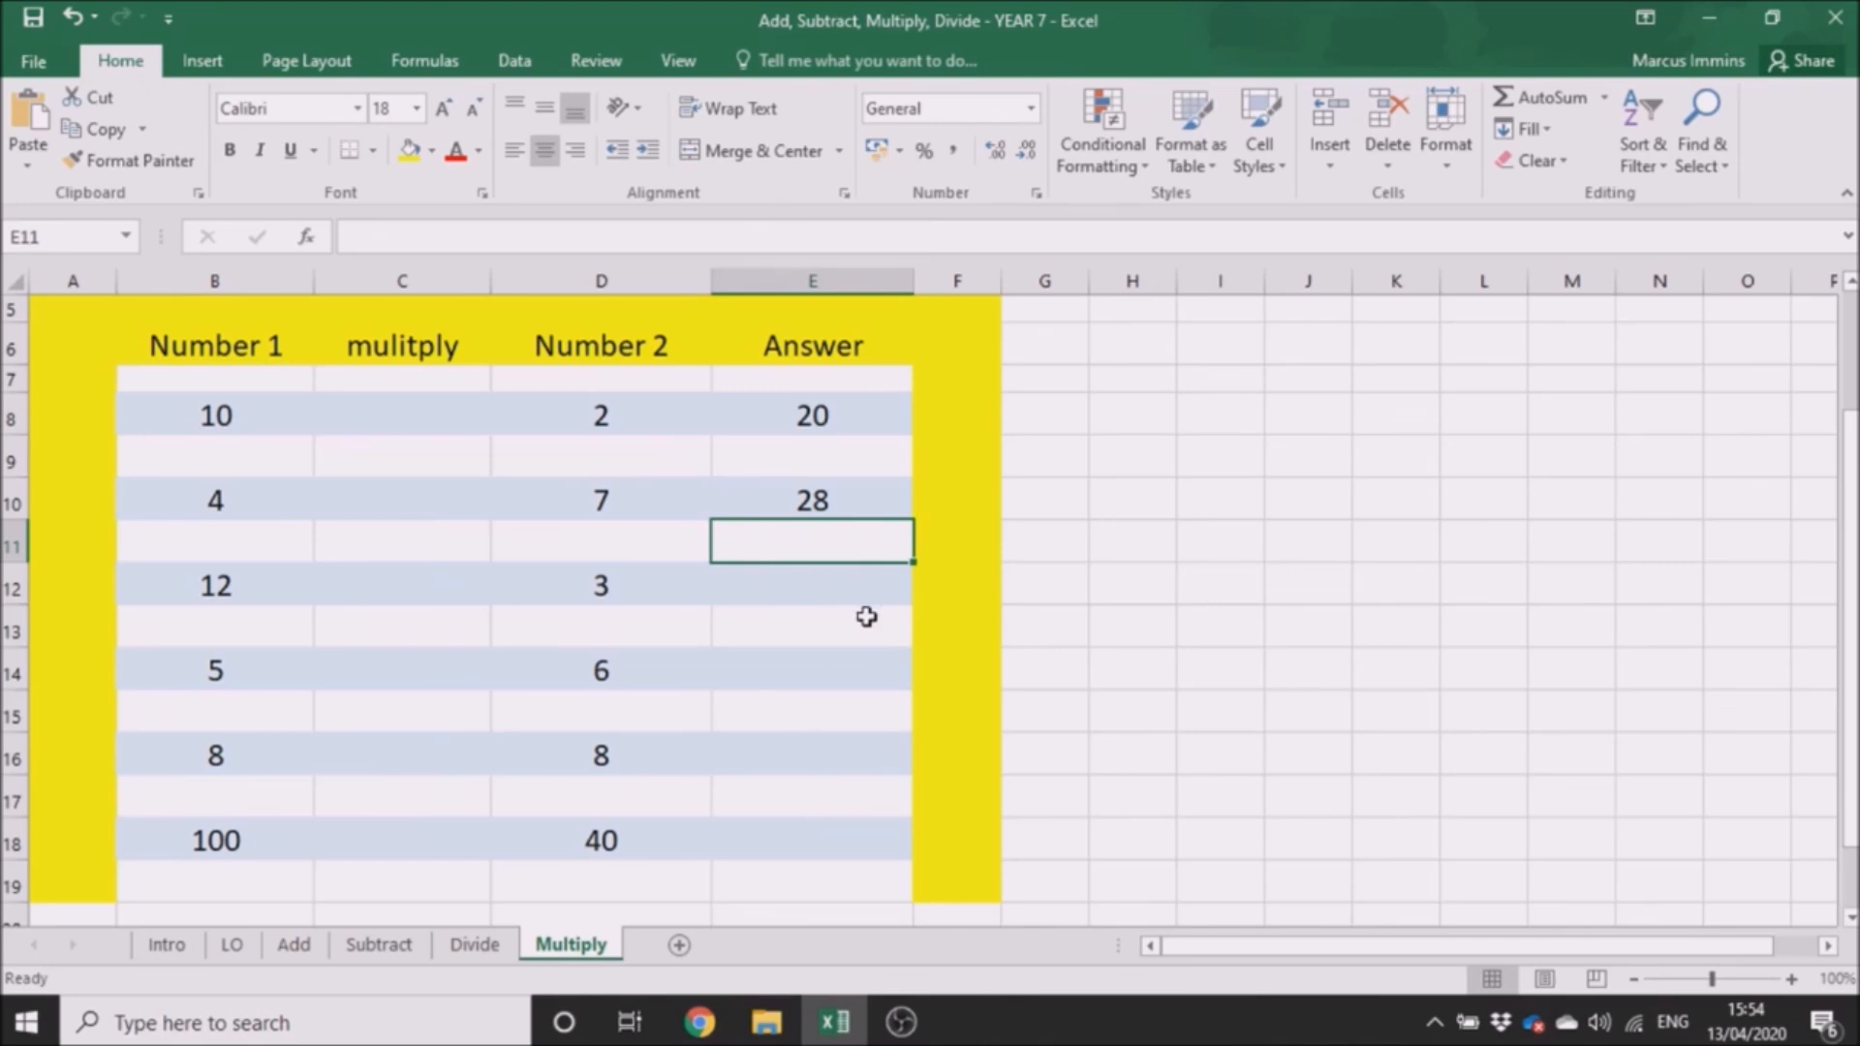
# Enter the formula =B12*D12 in Answer cell E12 to multiply the third pair of numbers.
pyautogui.click(841, 586)
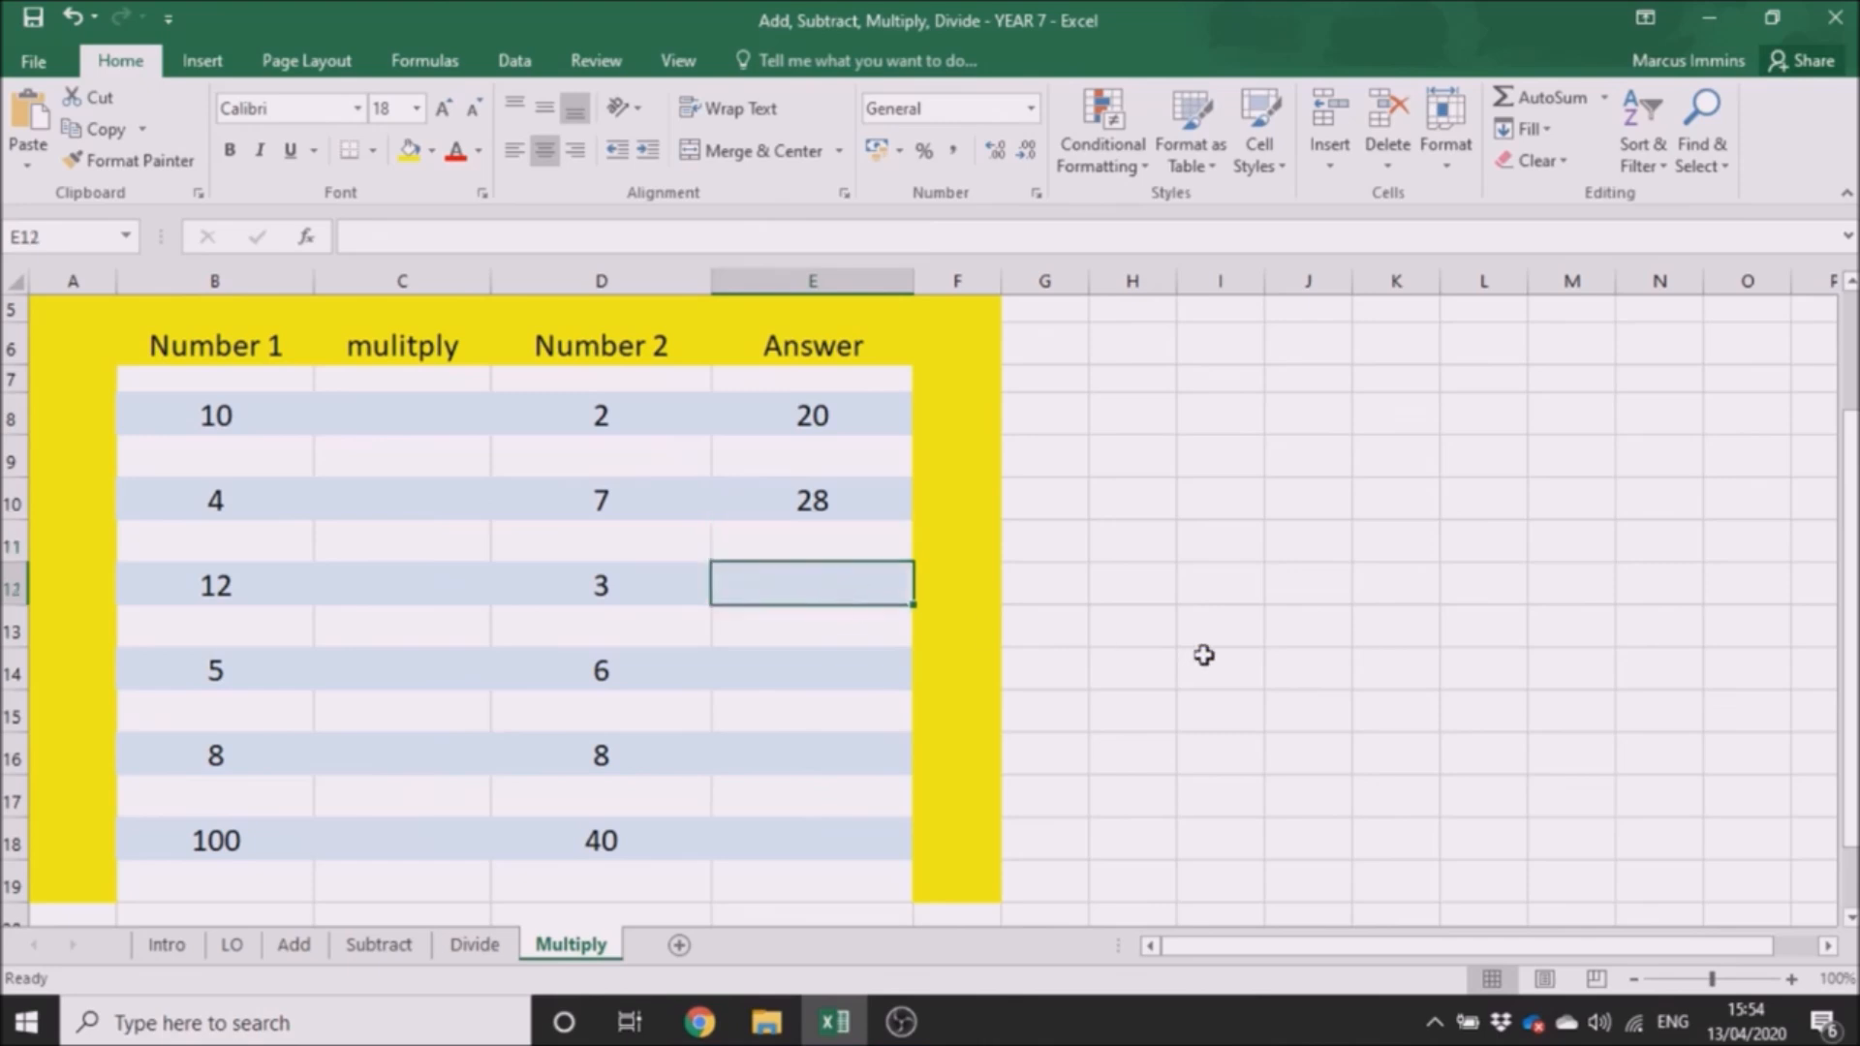
pyautogui.write('=')
pyautogui.click(278, 588)
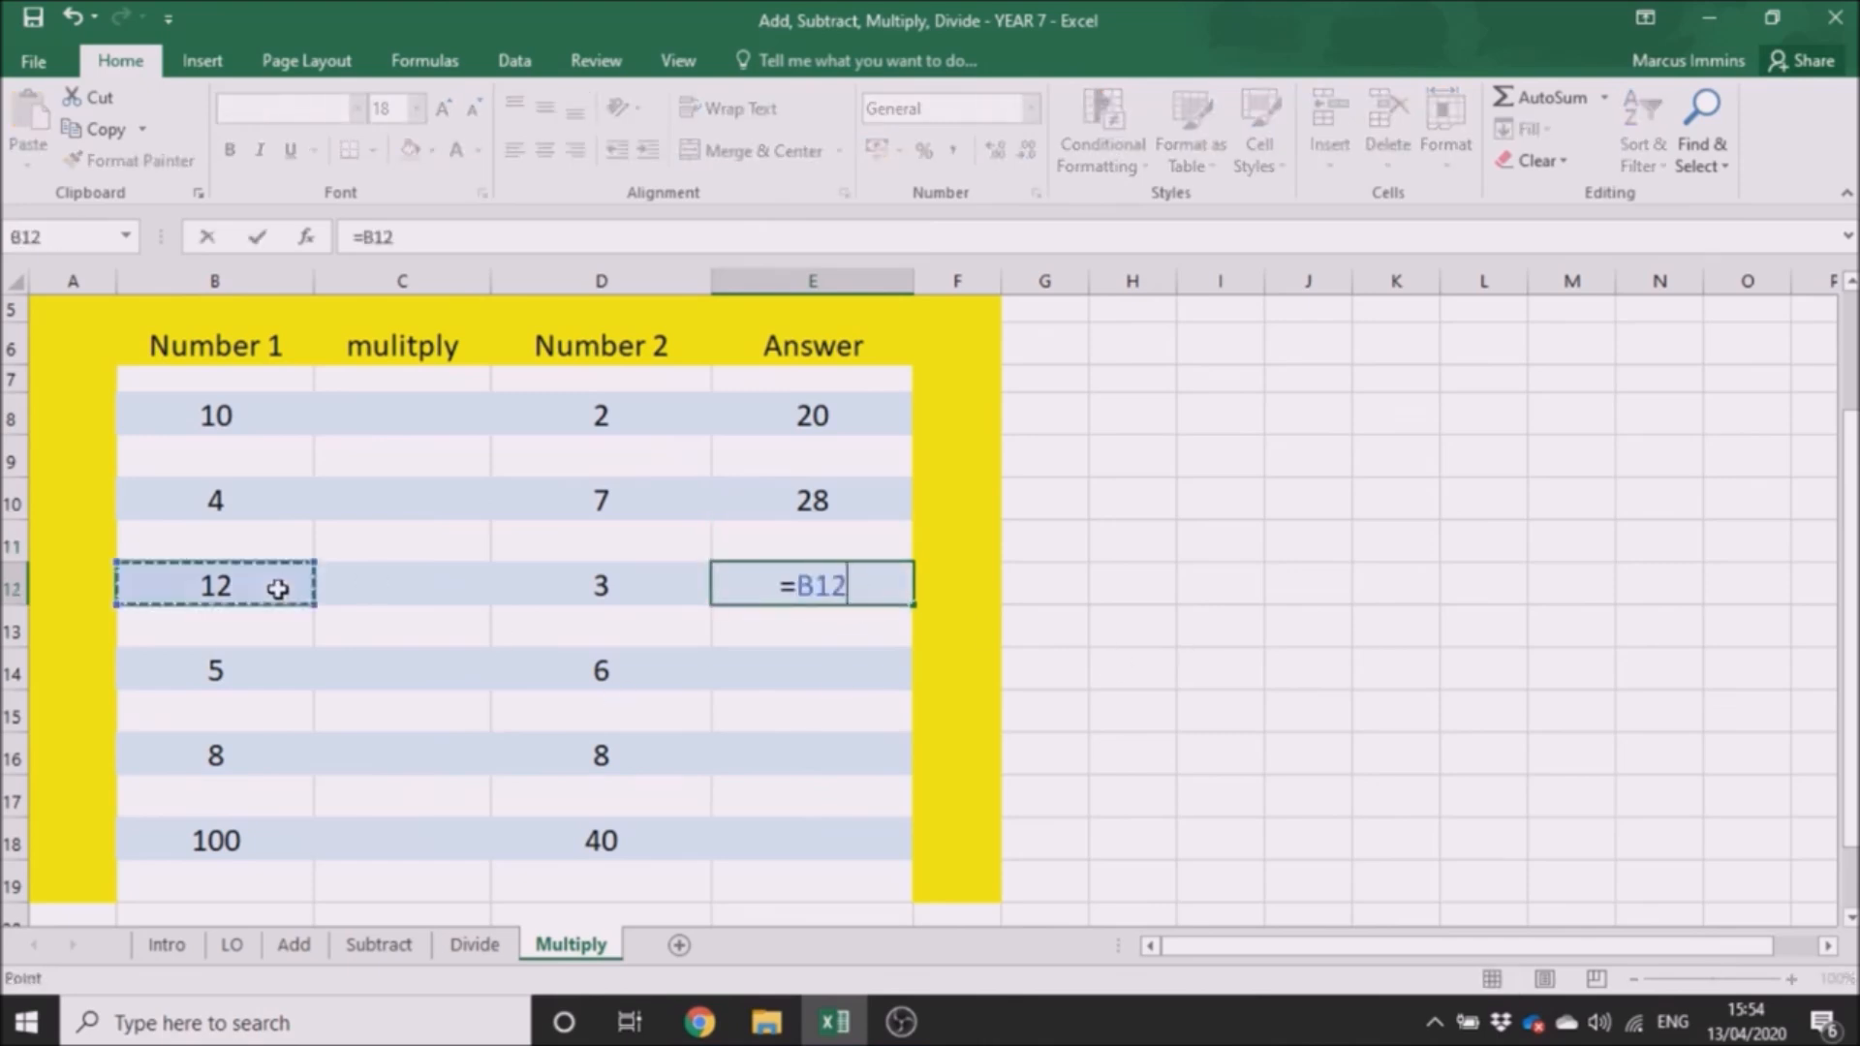
pyautogui.write('*')
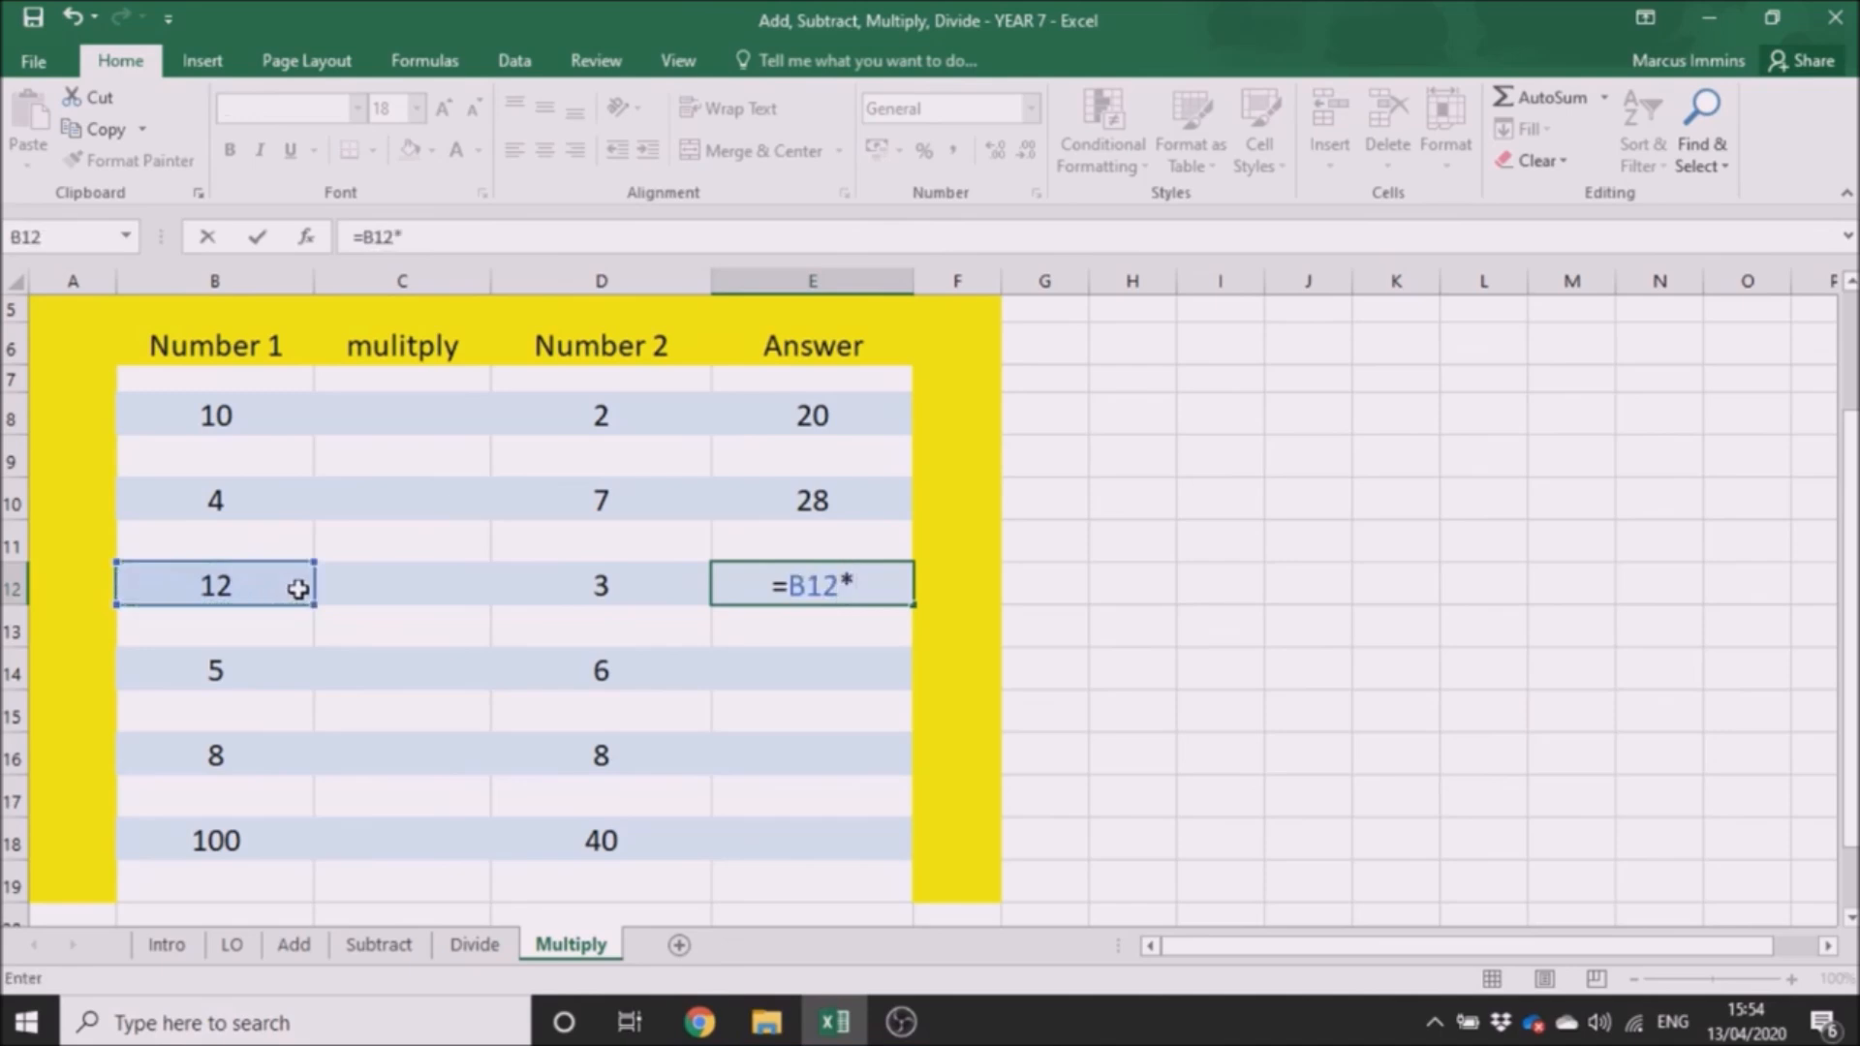
pyautogui.click(647, 593)
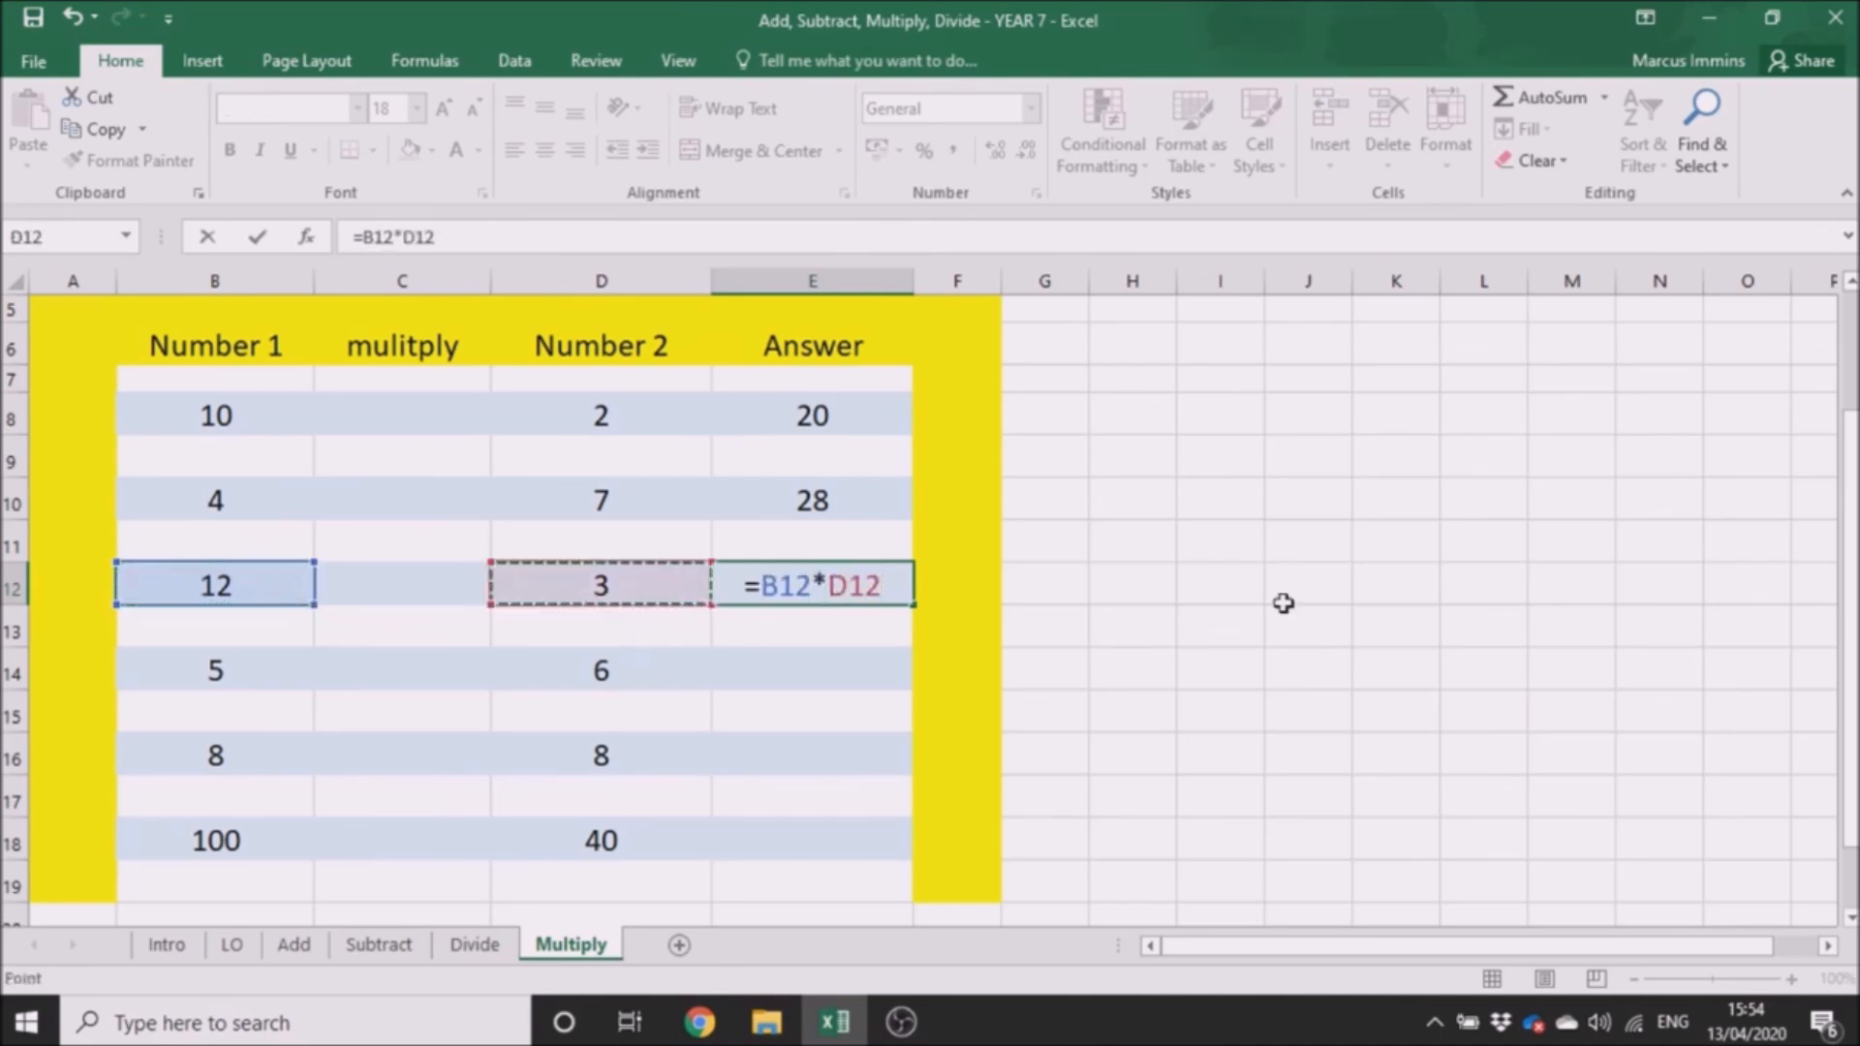